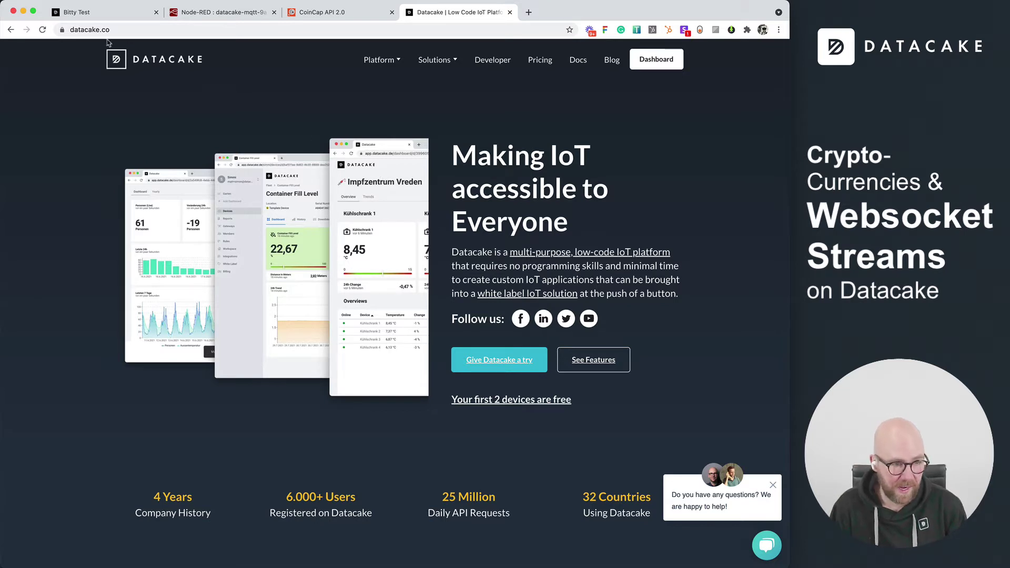
Step: Look over the Datacake workspace's device list and the WebSocket Prices section of the CoinCap API documentation
click(109, 16)
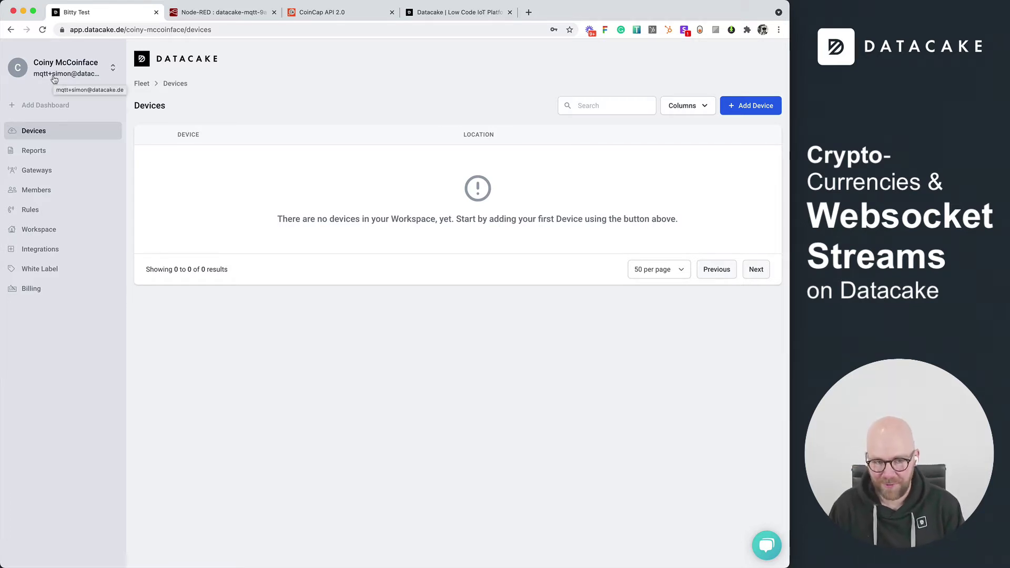
click(338, 18)
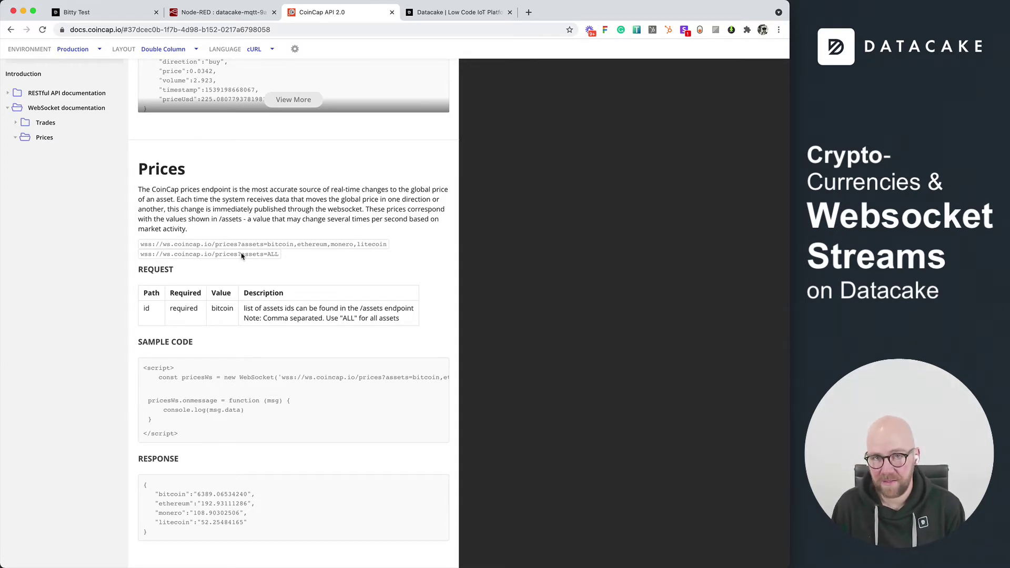
Step: Switch to the Node-RED editor, filter the nodes by "webs" and add a websocket in node to the Websocky flow
click(221, 12)
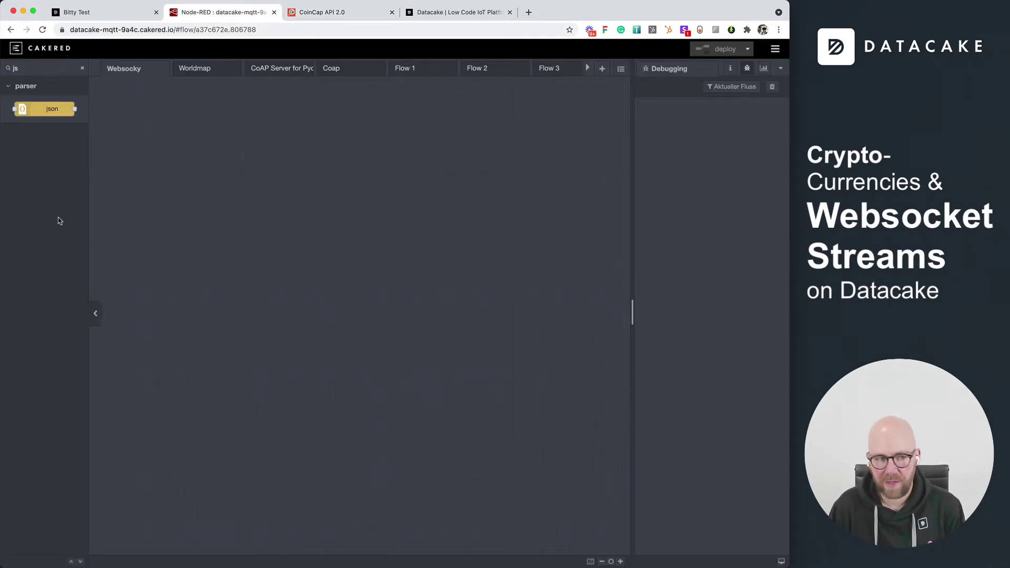
key(BackSpace)
key(BackSpace)
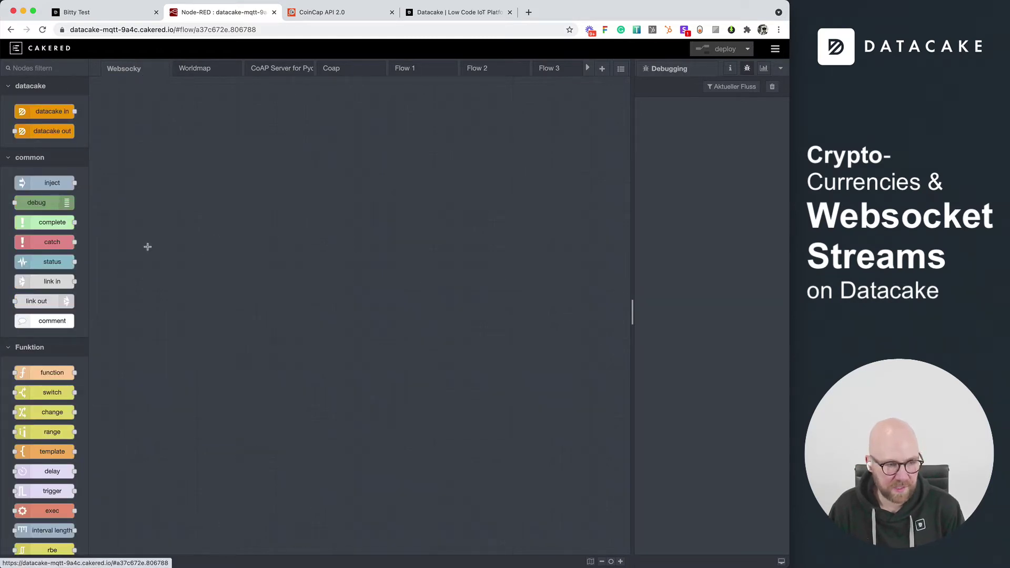
text(webs)
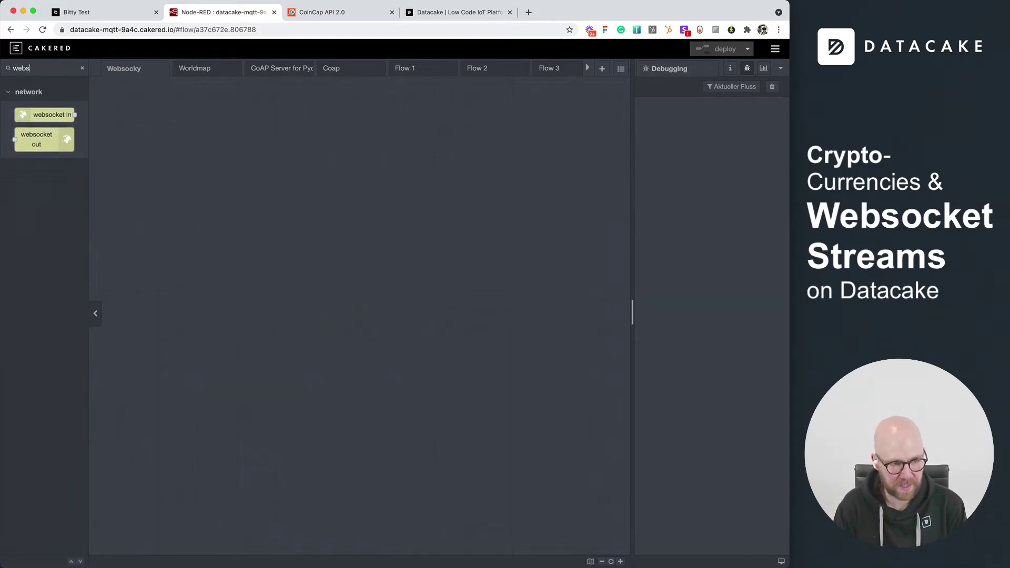
drag(37, 105, 191, 161)
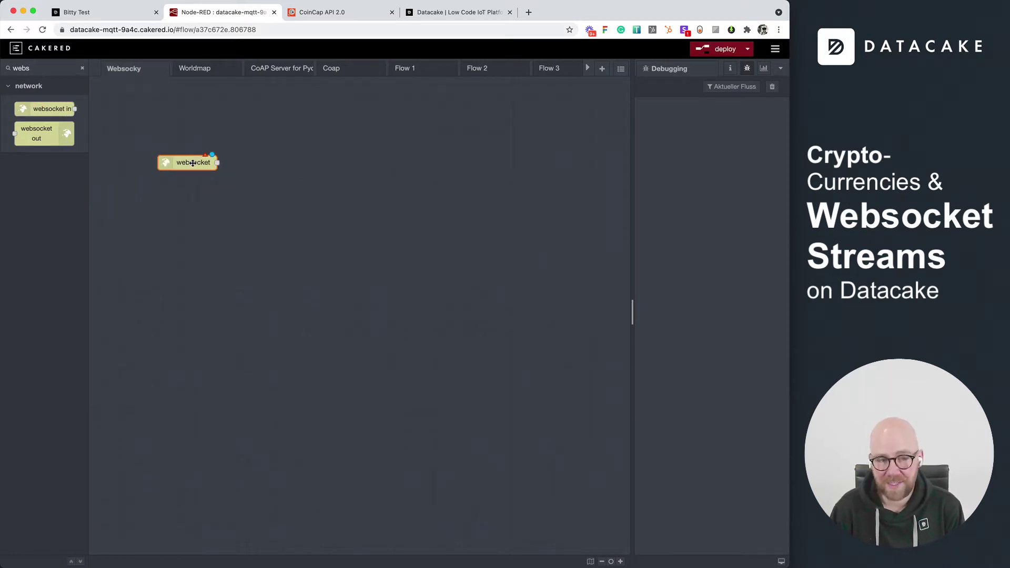
Step: Start a new listener configuration for the websocket node with the path wss://ws.coincap.io/prices?assets=bitcoin,ethereum copied from the CoinCap API documentation
double_click(196, 166)
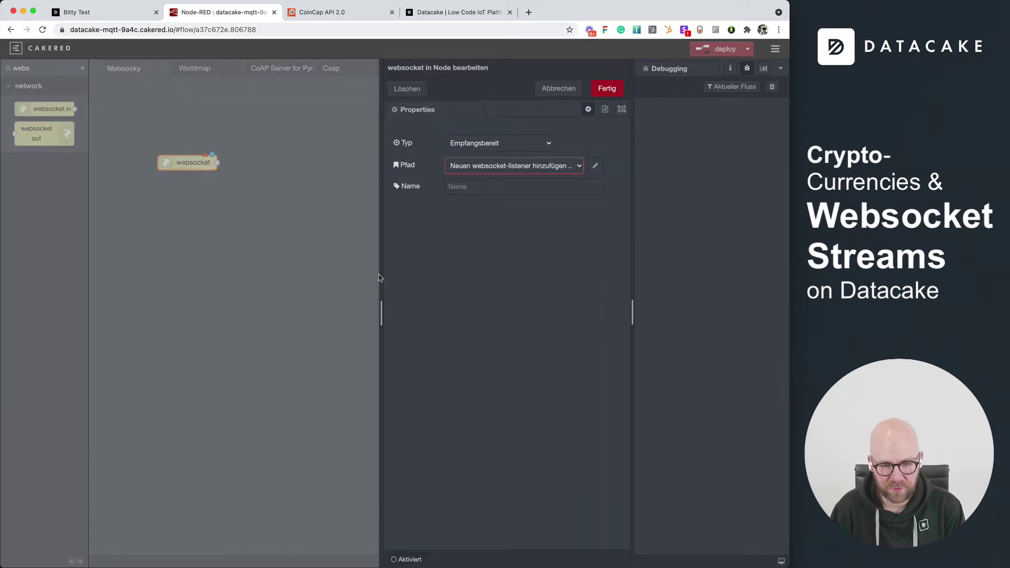
click(598, 168)
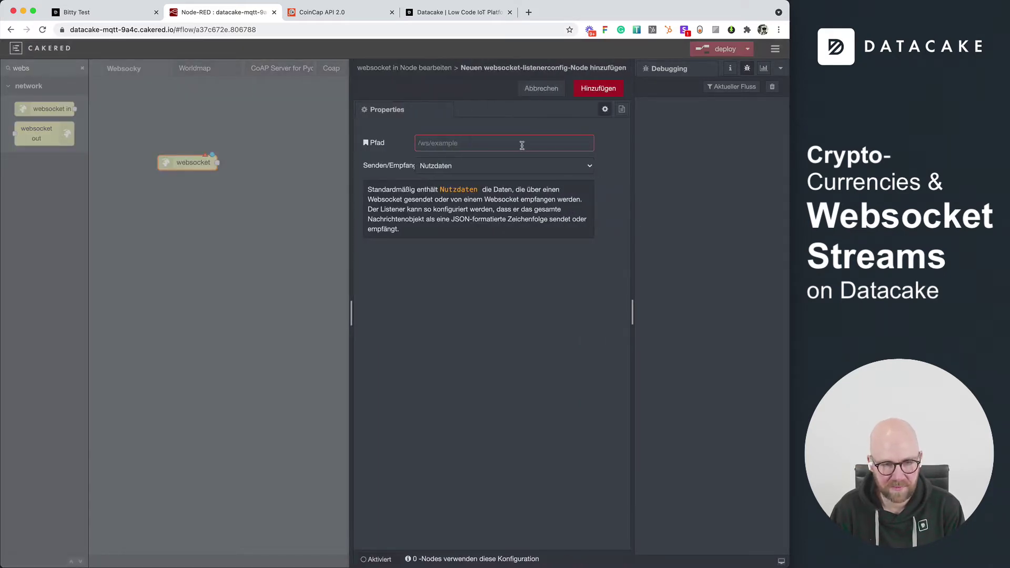
click(331, 13)
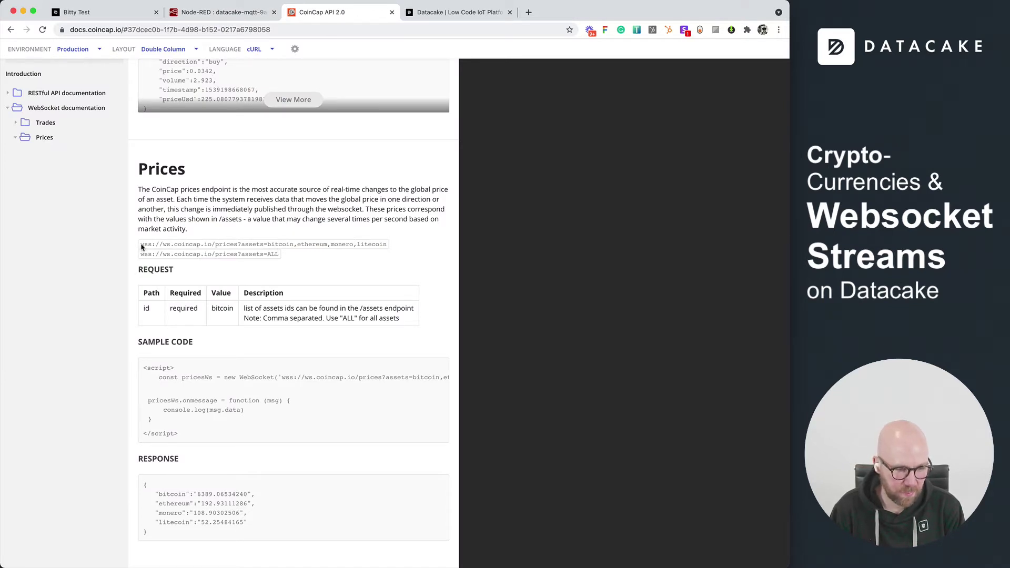
drag(141, 246, 325, 247)
key(super+c)
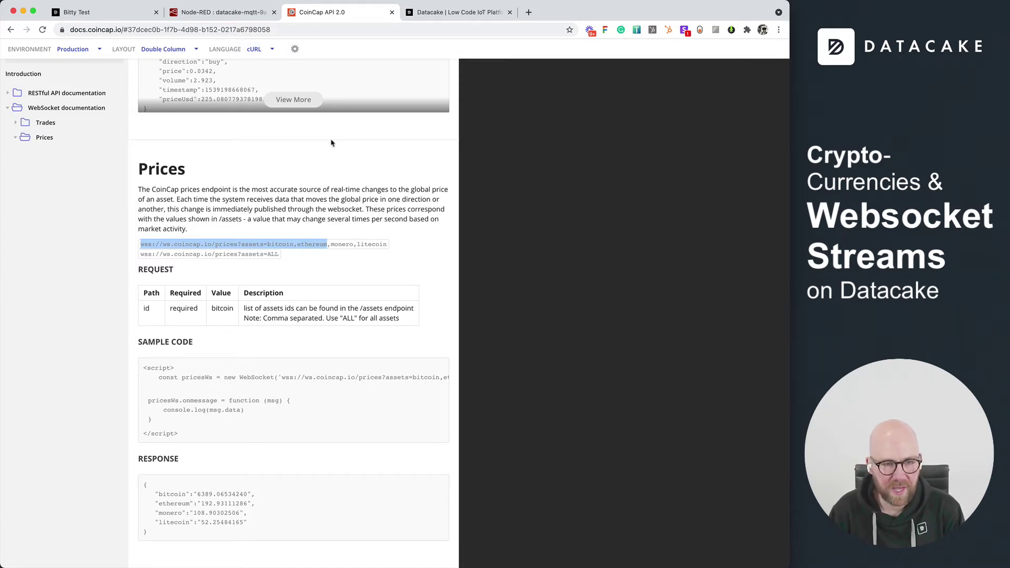
click(226, 14)
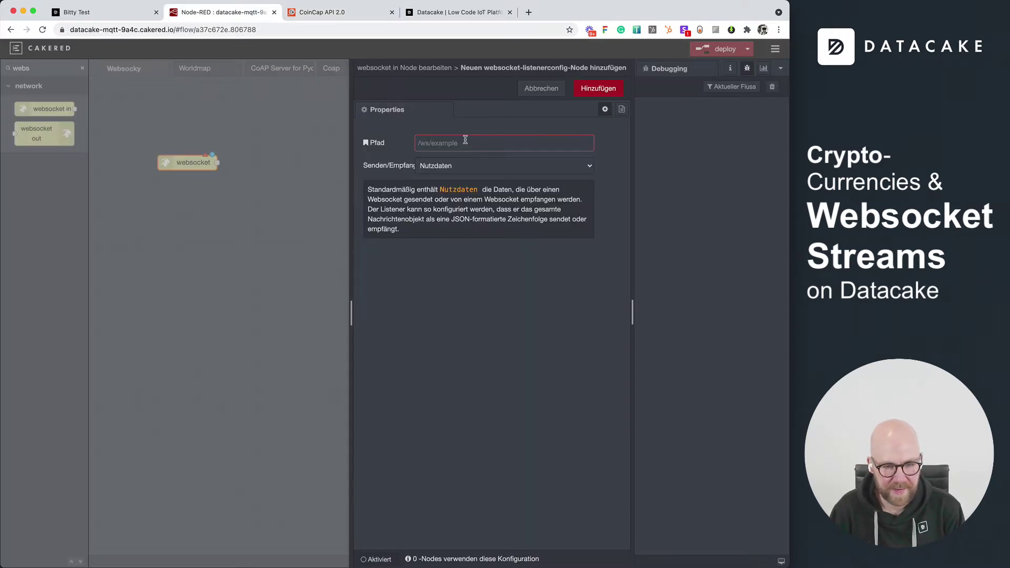
key(super+v)
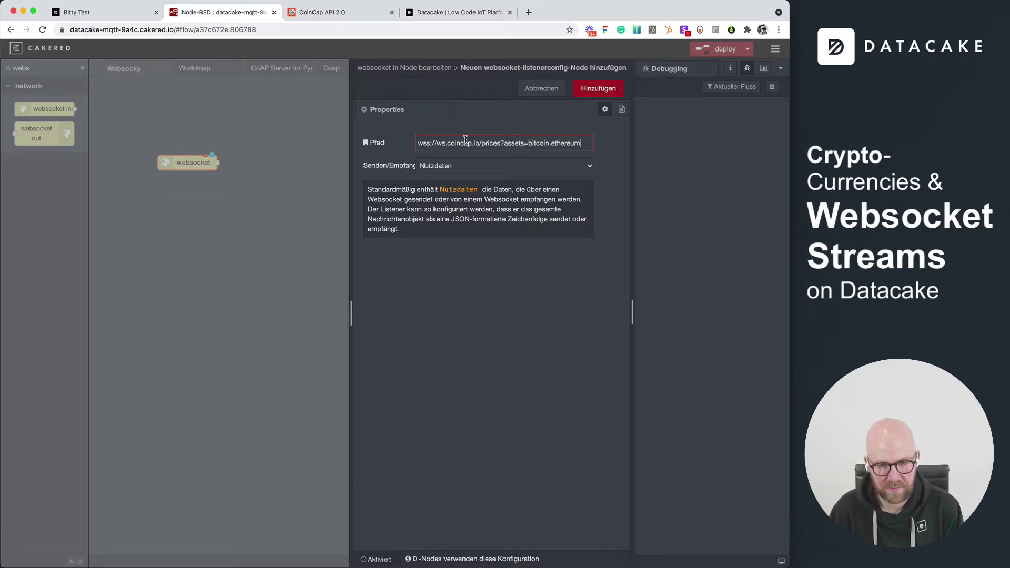
Step: Keep Nutzdaten as the listener's send/receive format, add the listener and finish editing the websocket node
click(452, 166)
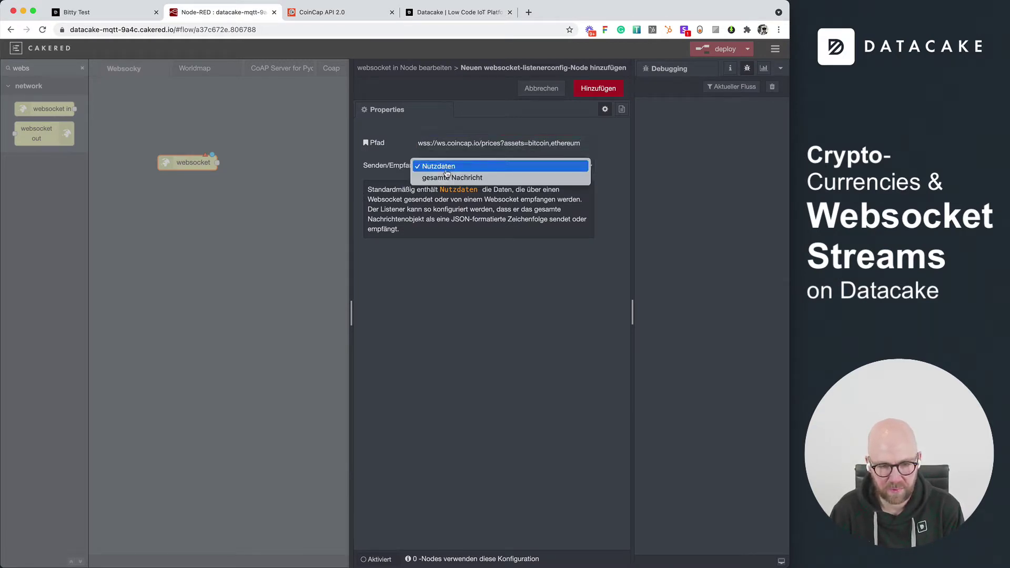
click(459, 170)
click(608, 90)
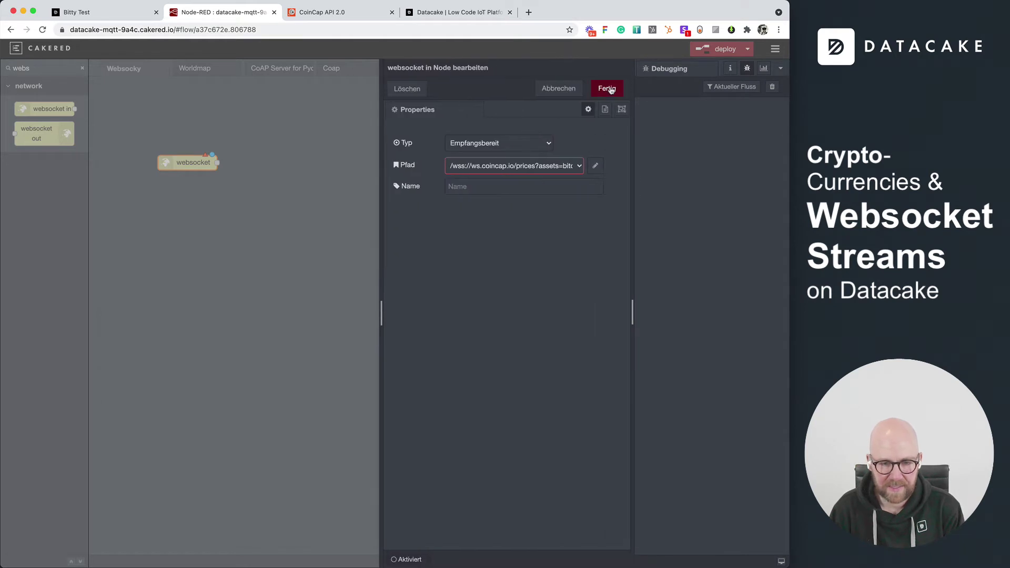
click(608, 89)
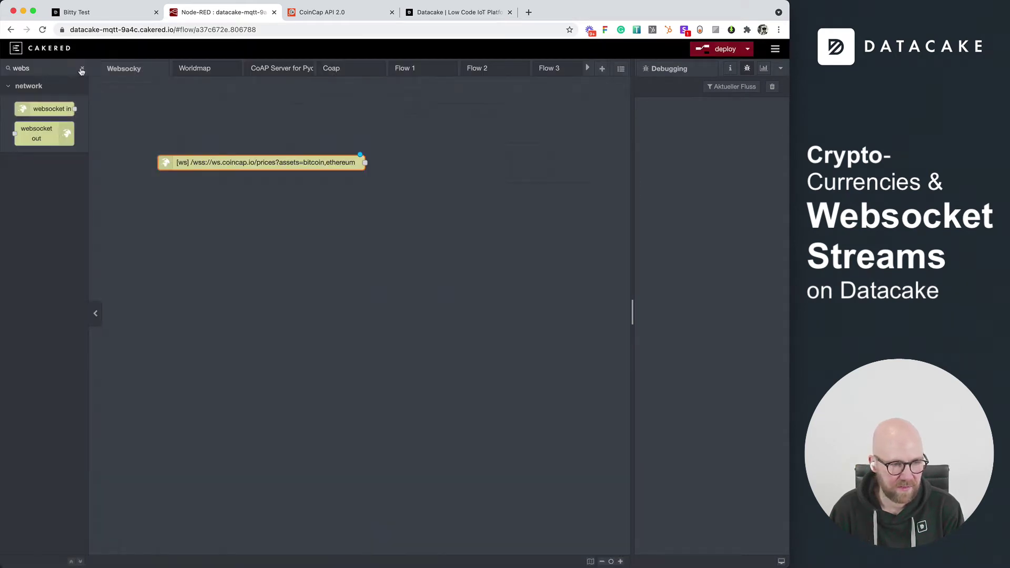
Step: Add a debug node, connect the websocket node's output to it and deploy the flow
click(82, 68)
drag(47, 206, 473, 192)
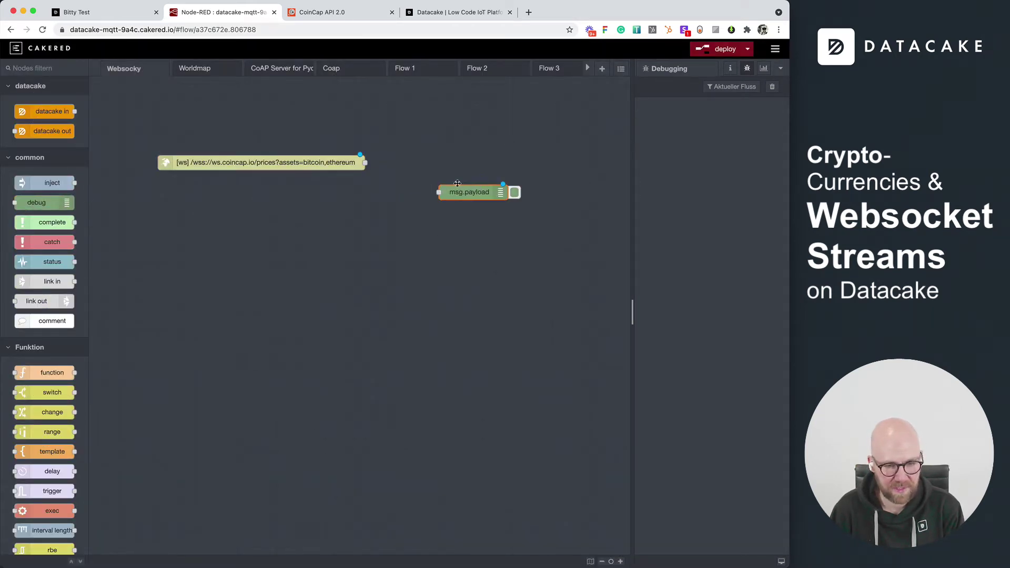
double_click(363, 163)
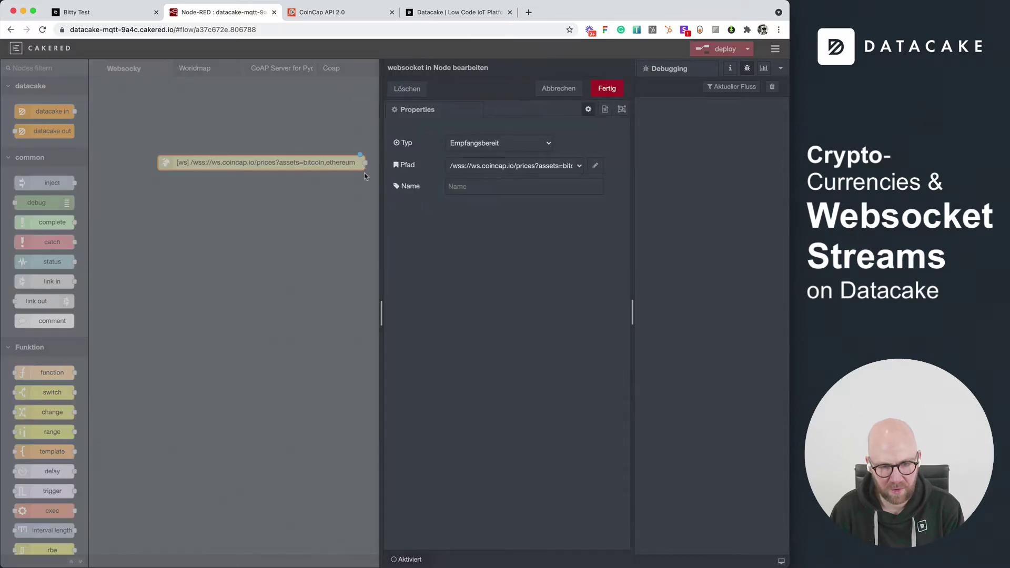
click(551, 87)
drag(364, 161, 440, 193)
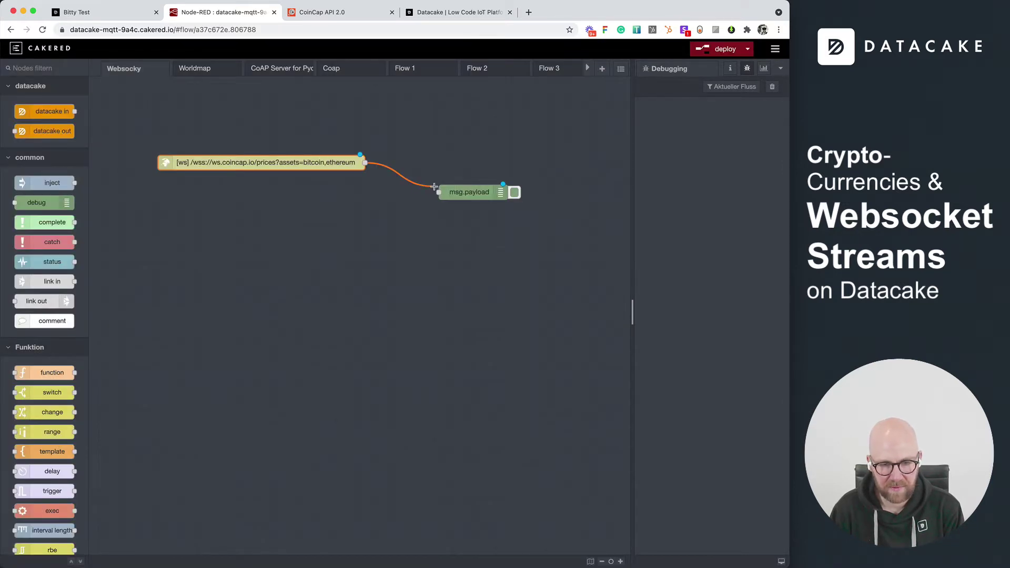
click(726, 49)
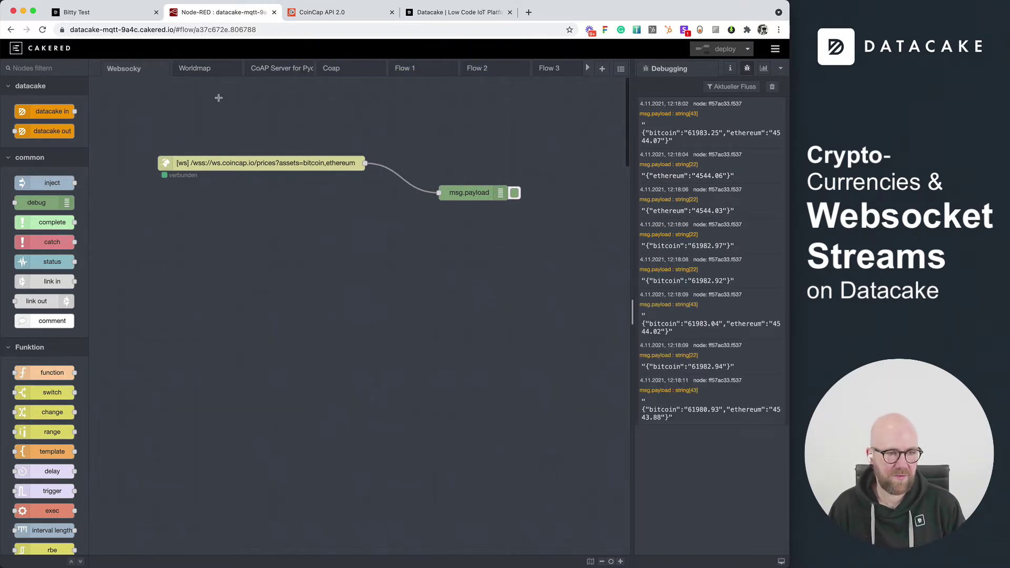
Step: Switch to Datacake and start adding an API device with a new empty product named "Coin Monitor Product"
click(95, 11)
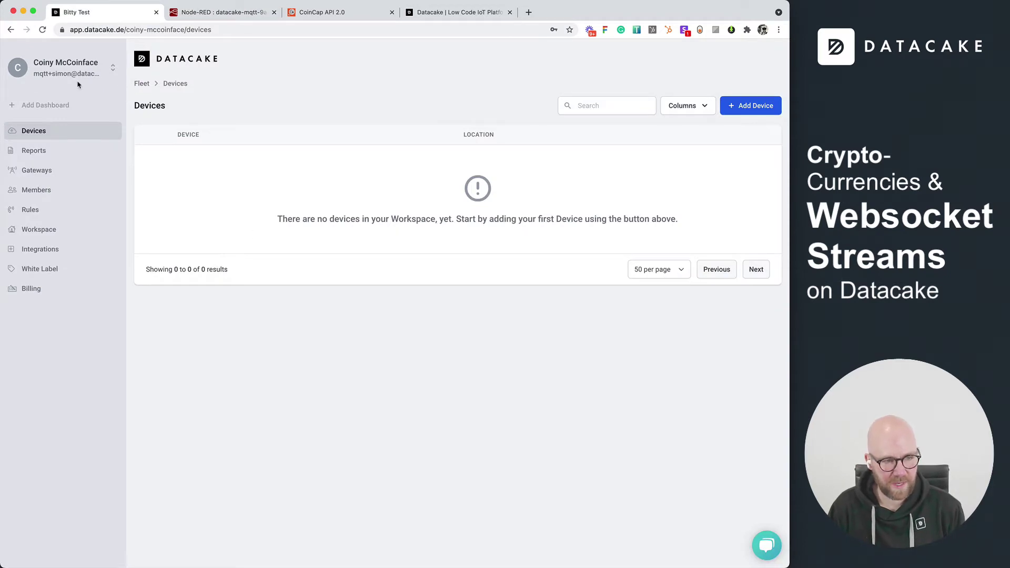
click(759, 112)
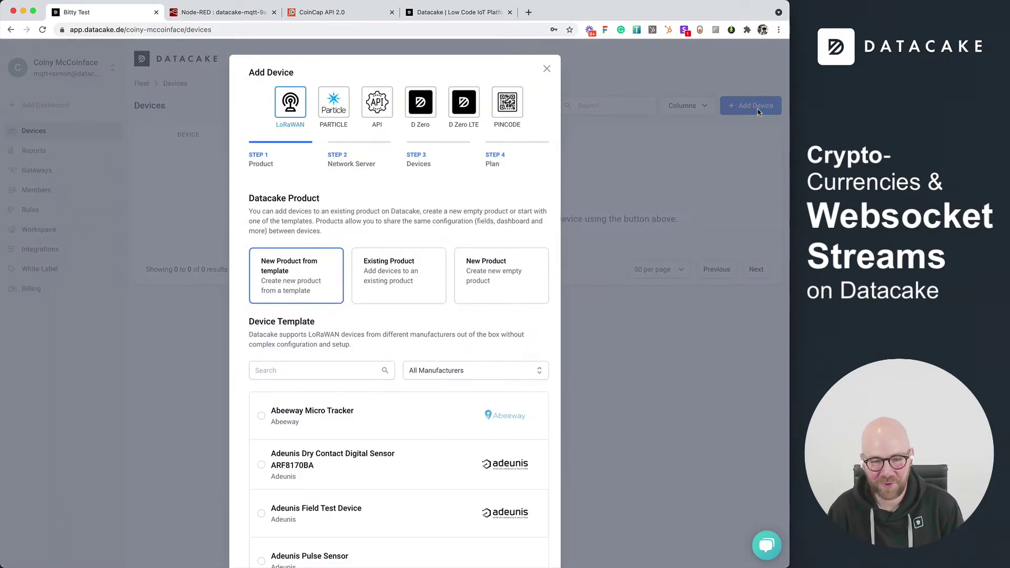
click(381, 113)
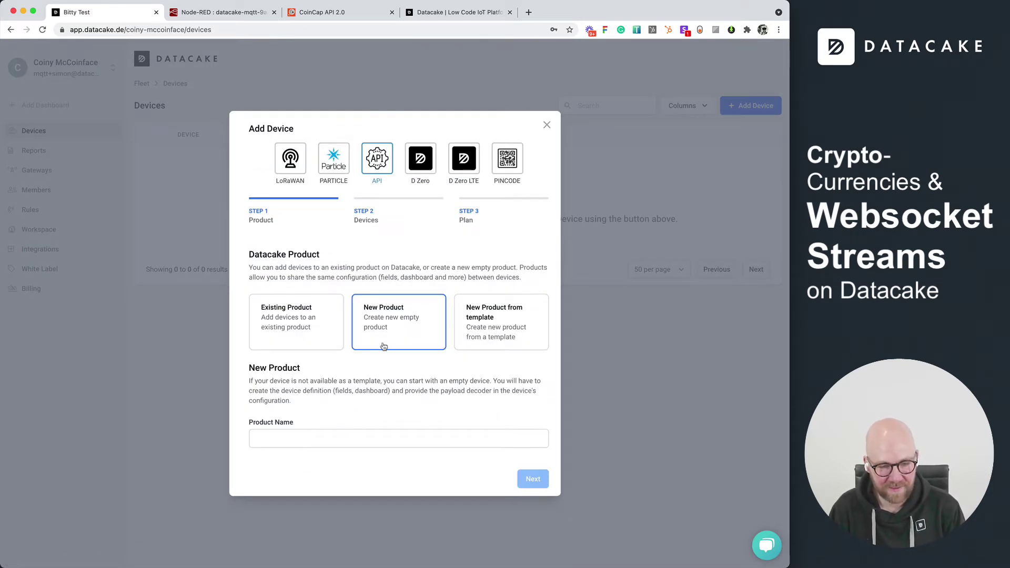
click(320, 437)
text(Bitco)
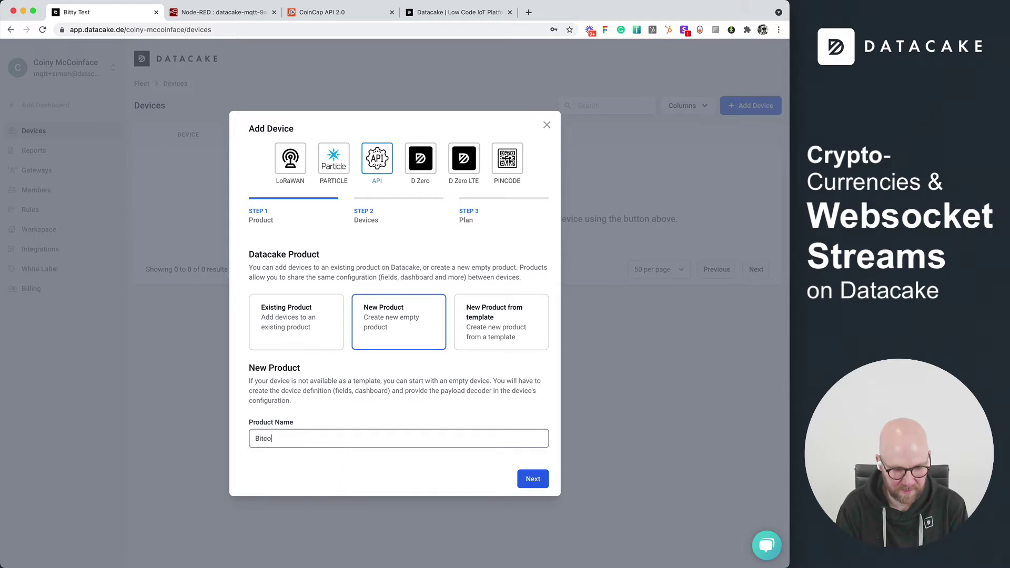
text(ina)
key(super+a)
text(Co)
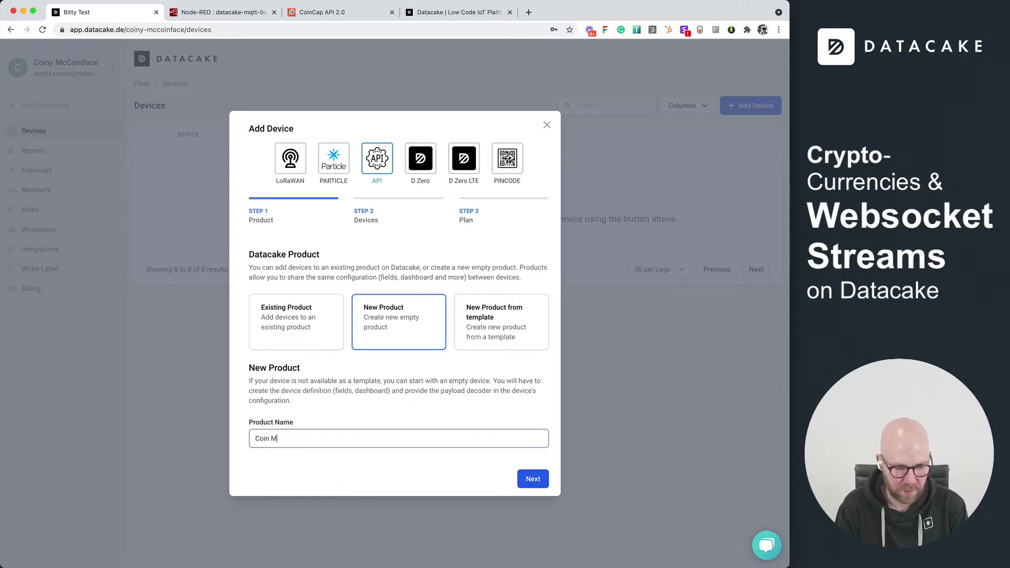
text(in Monitor Product)
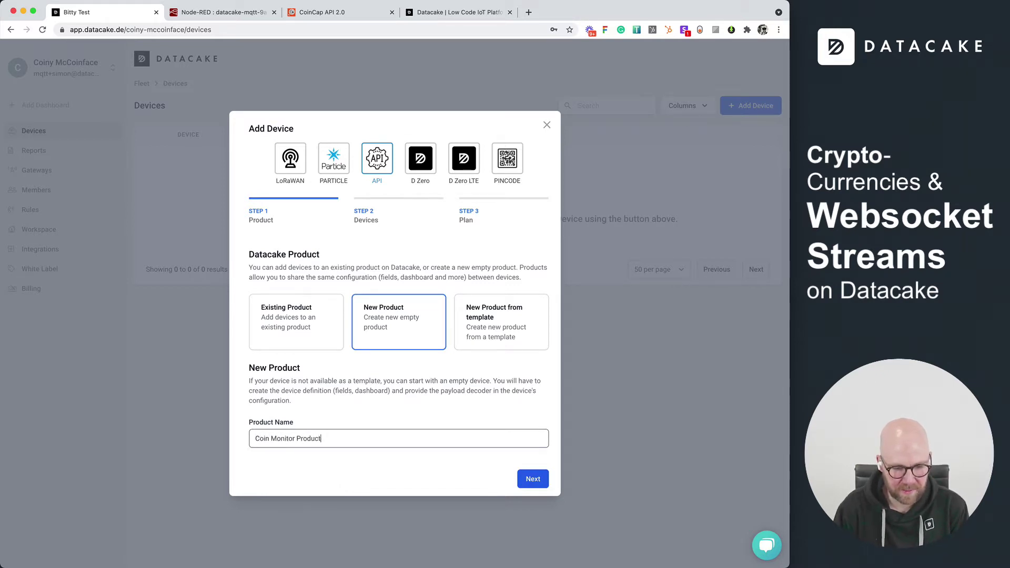
click(533, 479)
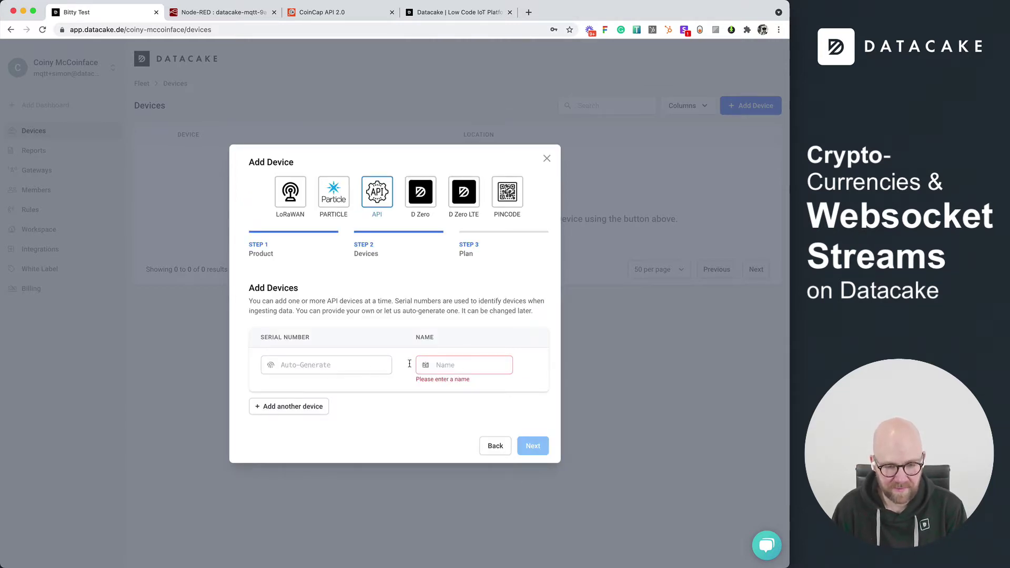
Step: Name the device "Coiny Monitor 01" with an auto-generated serial number, choose a plan and add the device
click(468, 367)
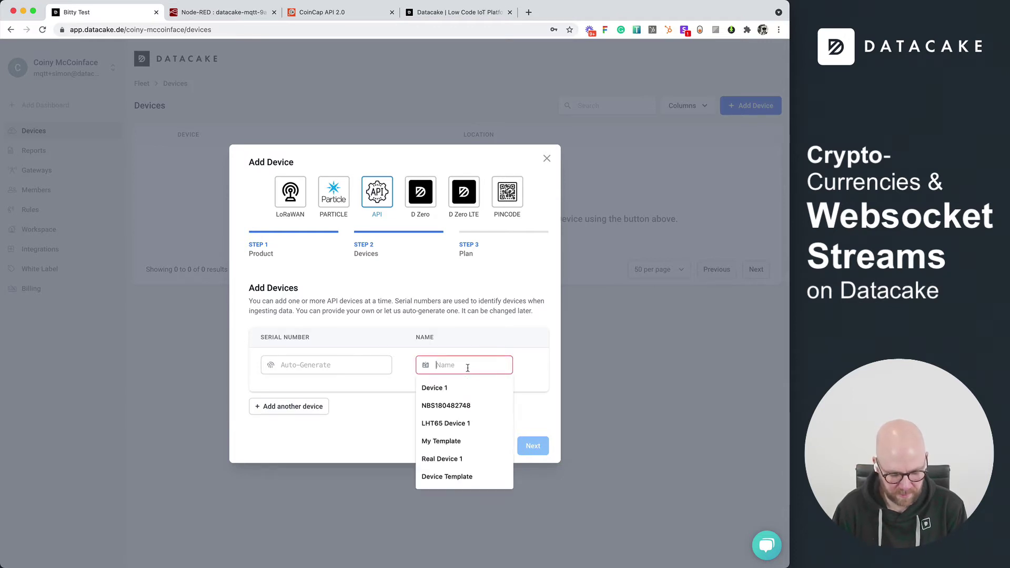
text(Coin)
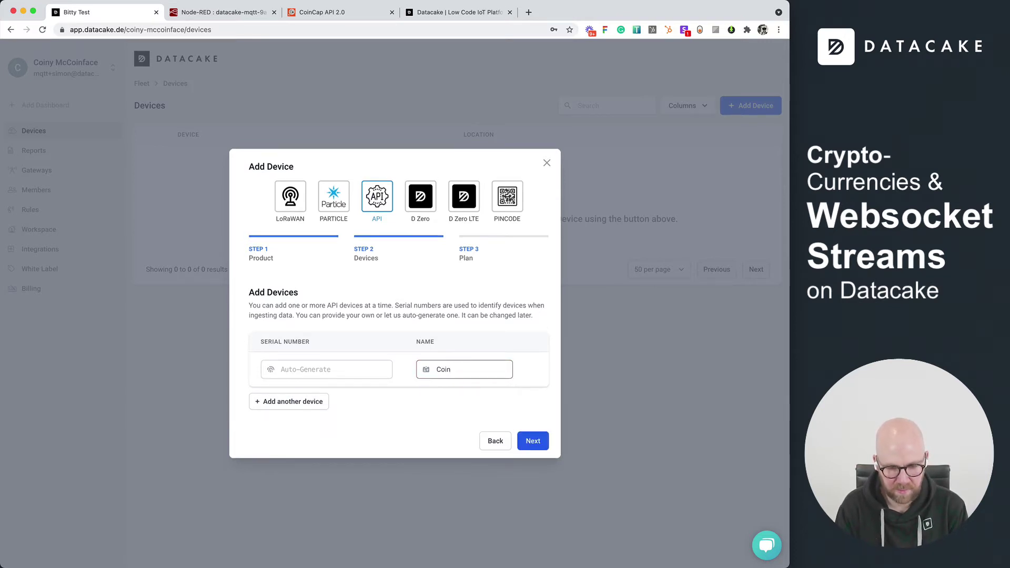
text(y Monitor 01)
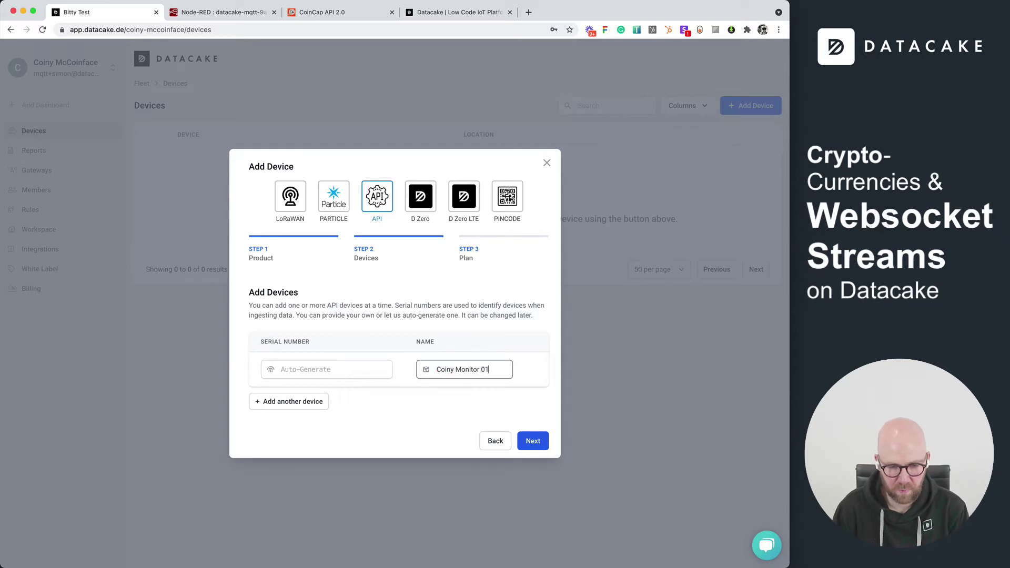
click(532, 441)
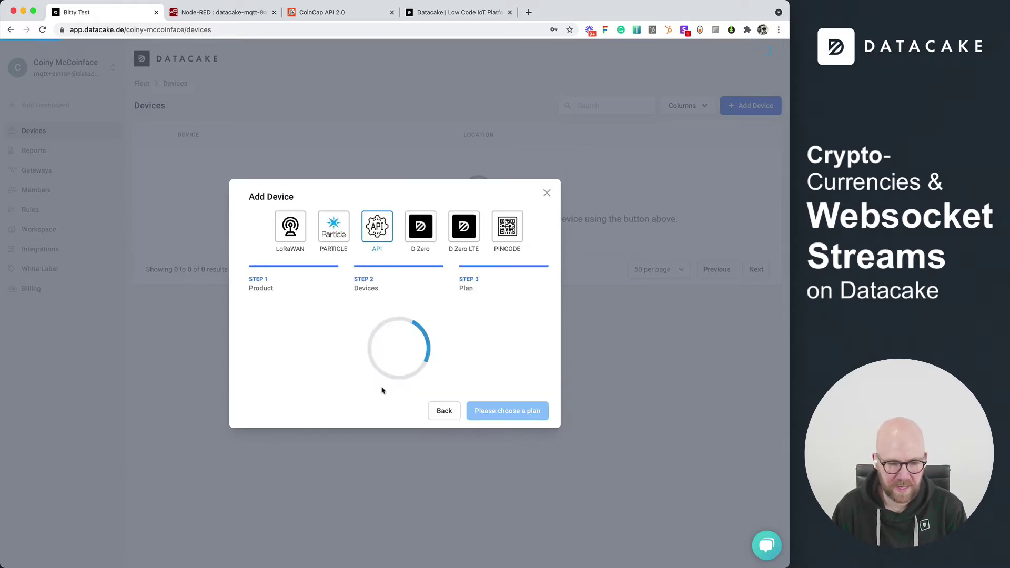
click(301, 340)
click(541, 457)
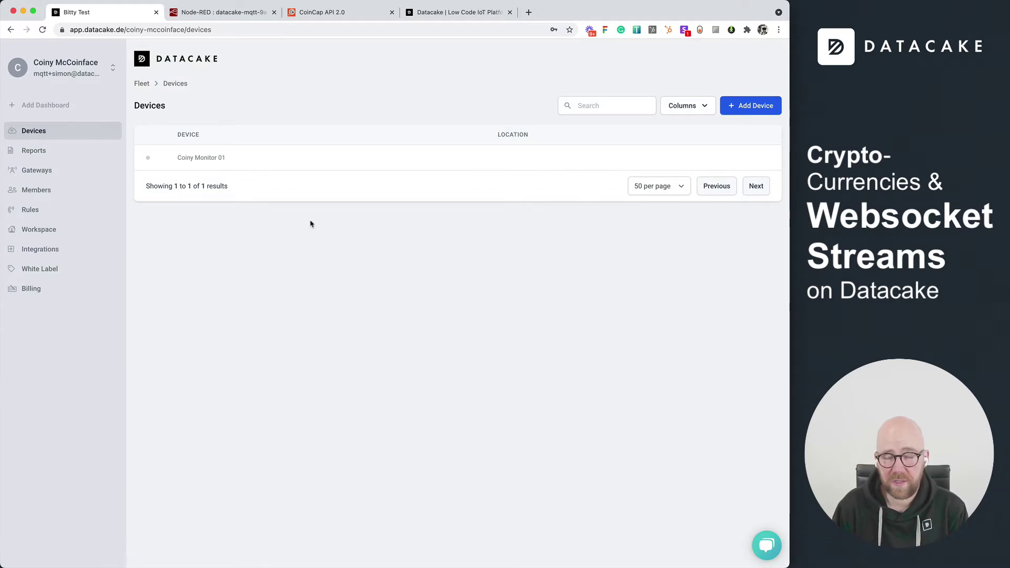
Step: Open the configuration of Coiny Monitor 01 and copy the HTTP endpoint URL of its payload decoder
click(220, 164)
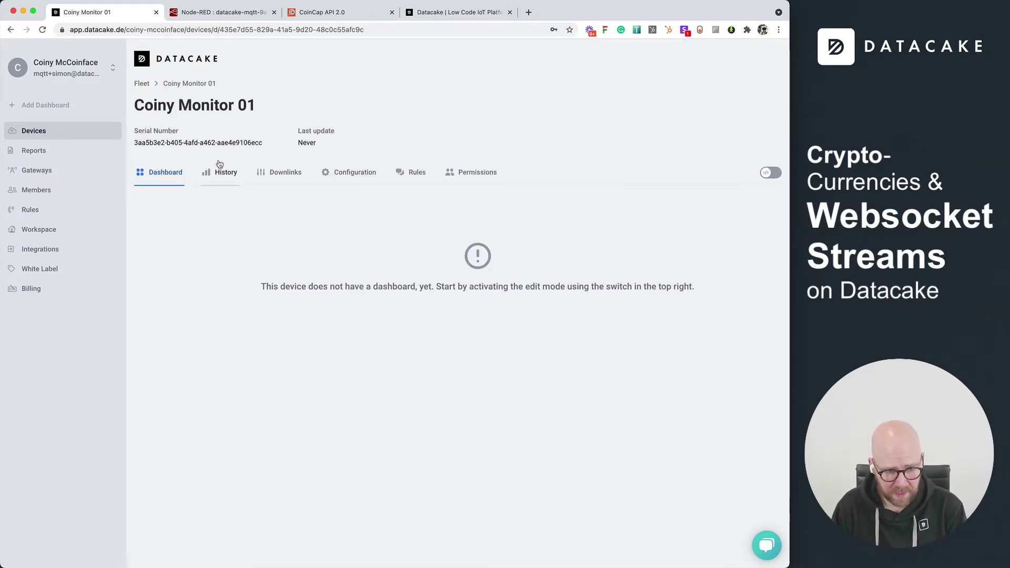
click(353, 173)
scroll(144, 259, down, 15)
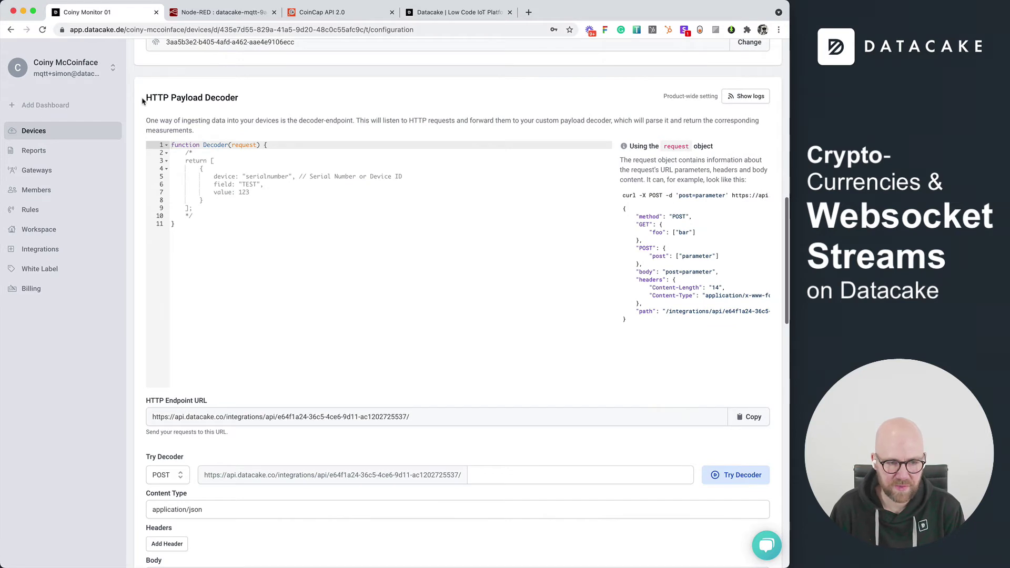
drag(144, 102, 266, 98)
click(245, 115)
scroll(145, 145, down, 3)
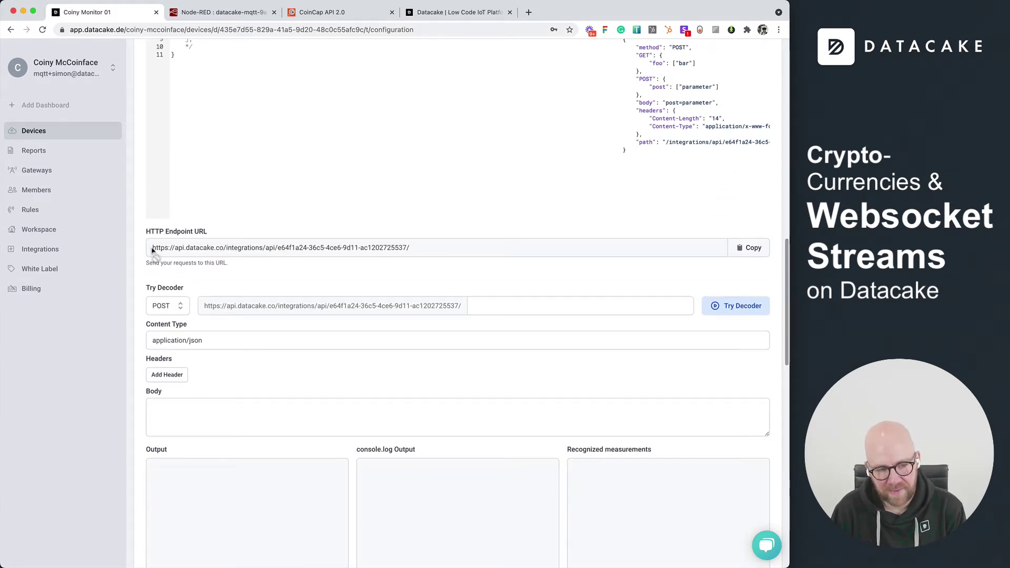
drag(152, 248, 426, 252)
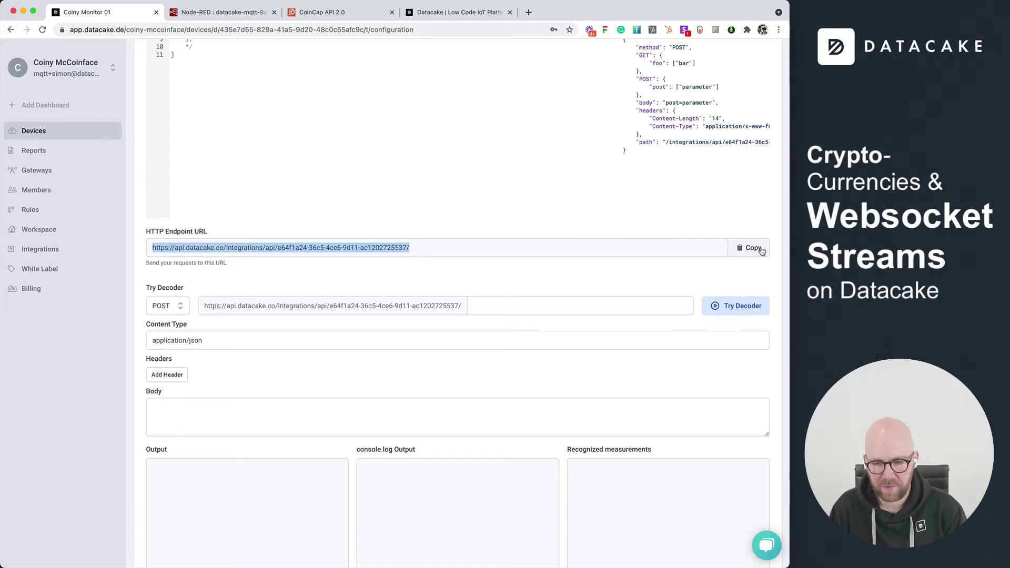
click(761, 249)
Step: Switch to Node-RED and insert an http request node into the wire between the websocket and debug nodes, lining all three up
click(257, 17)
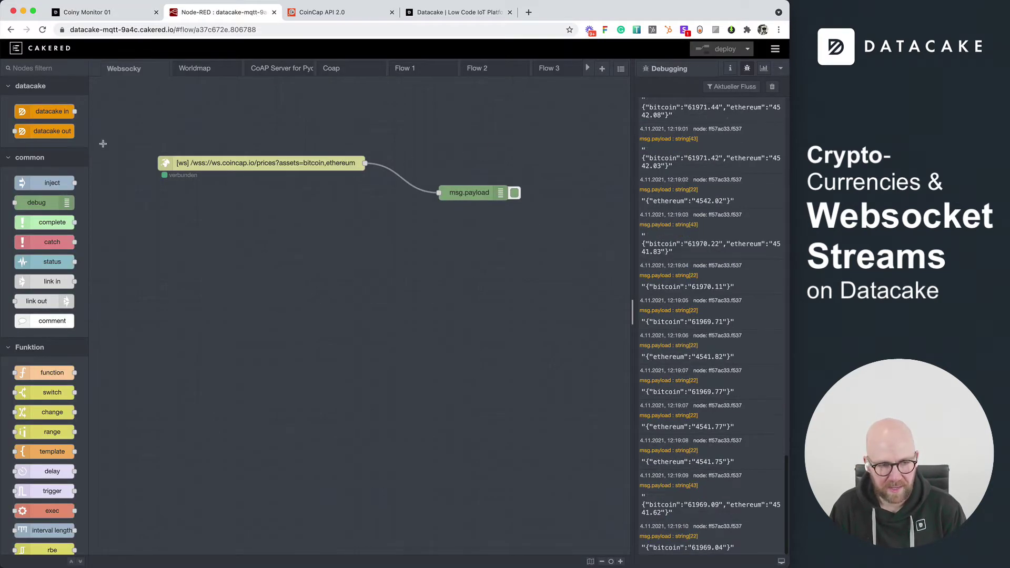
click(58, 68)
text(htt)
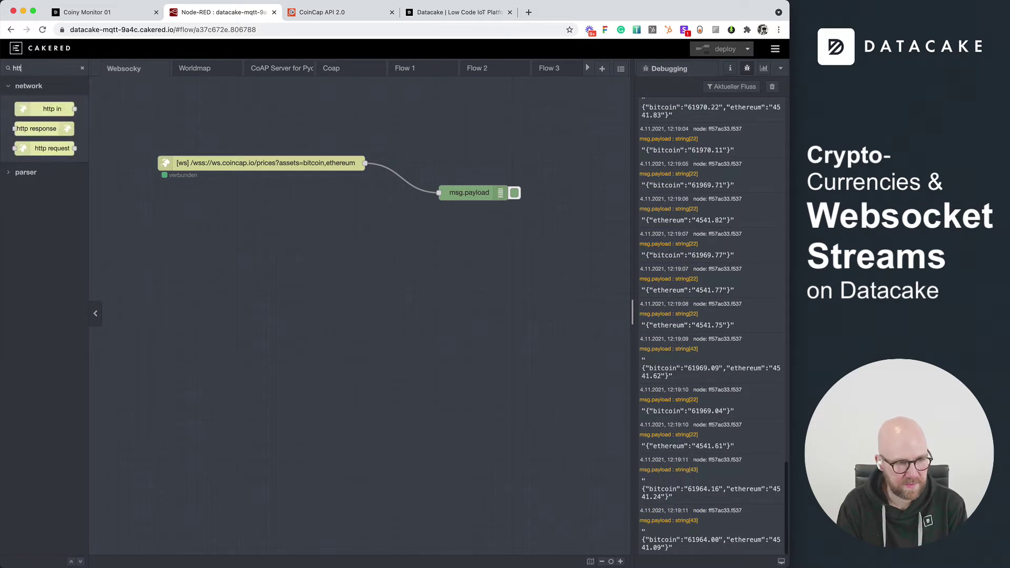
drag(69, 148, 429, 181)
drag(479, 200, 514, 181)
drag(406, 183, 420, 163)
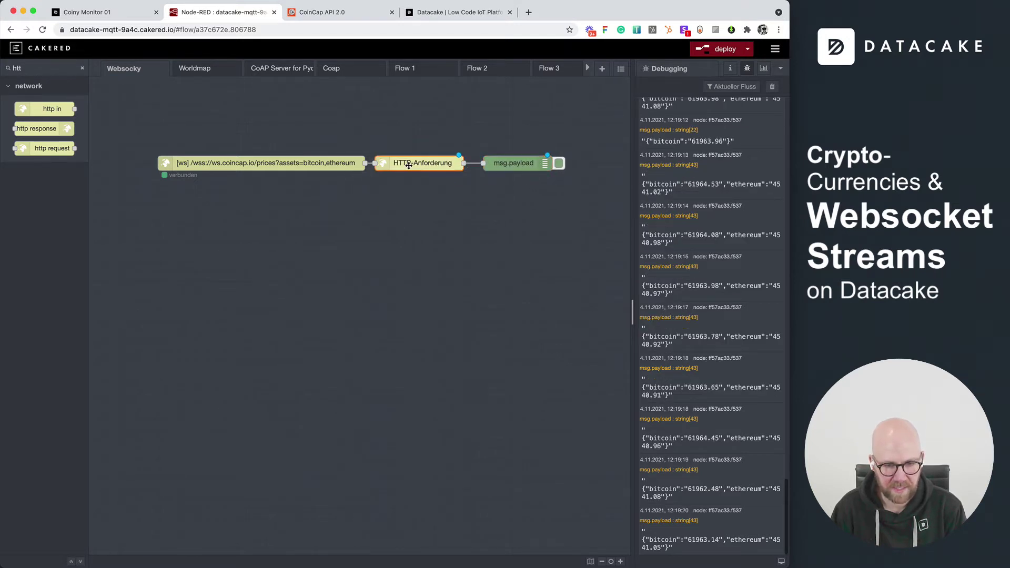
Step: Set the http request node's URL to the copied Datacake endpoint and its method to POST
double_click(409, 164)
click(502, 164)
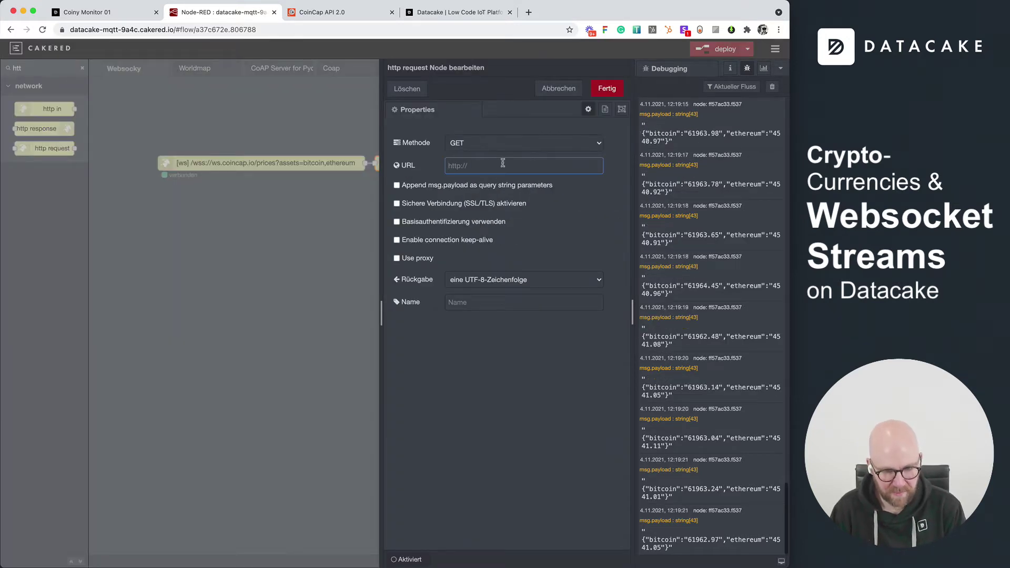
key(ctrl+v)
click(503, 148)
click(518, 155)
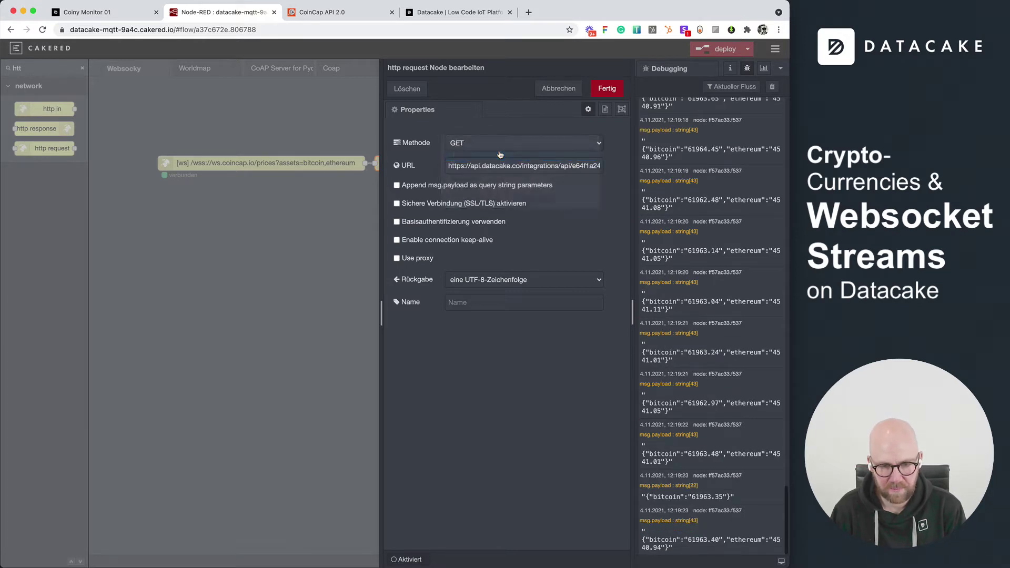
Step: Enable the secure SSL/TLS connection with the existing TLS configuration, finish editing the http request node and deploy the flow
click(418, 187)
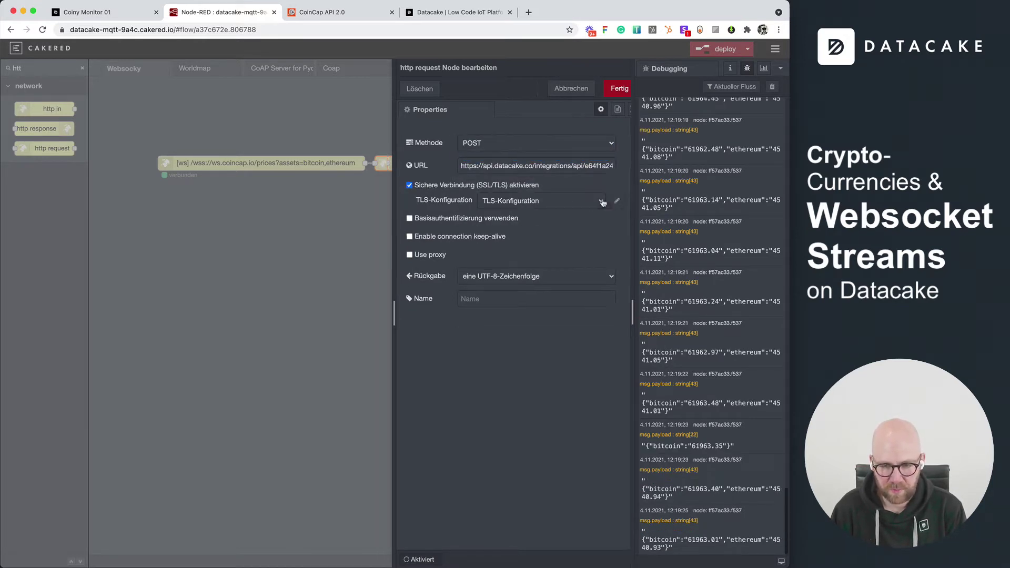
click(605, 200)
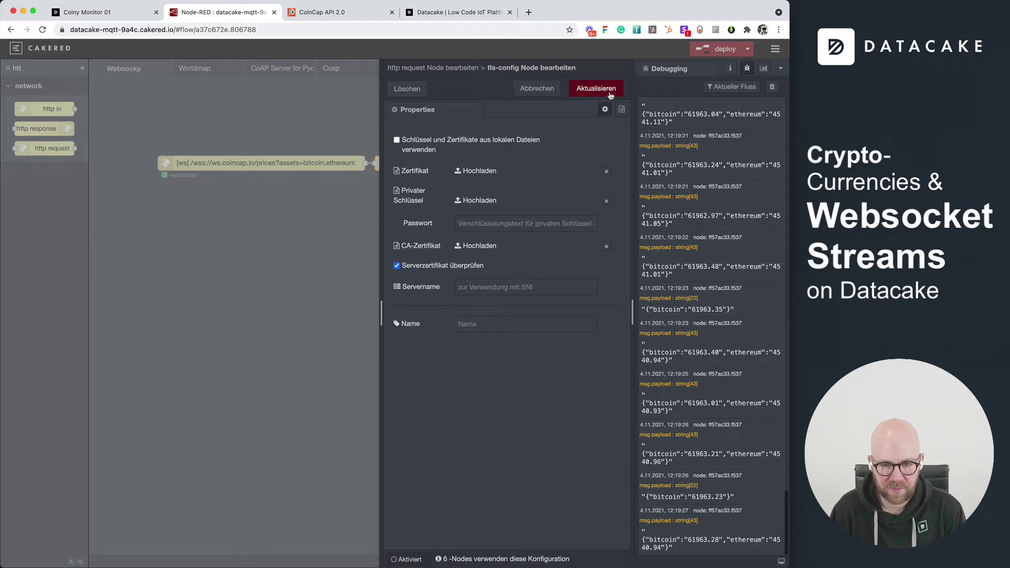
click(610, 93)
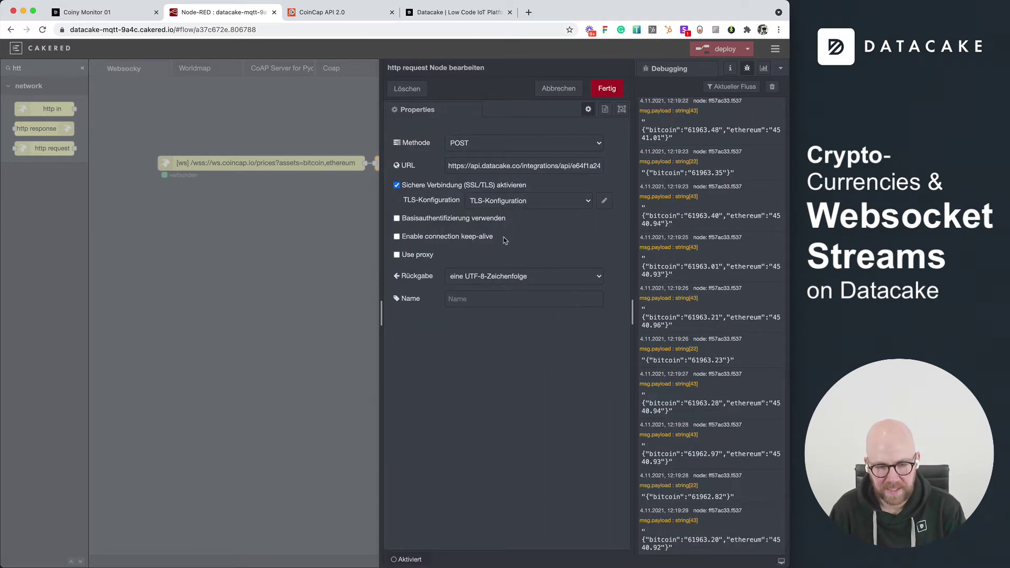
click(606, 90)
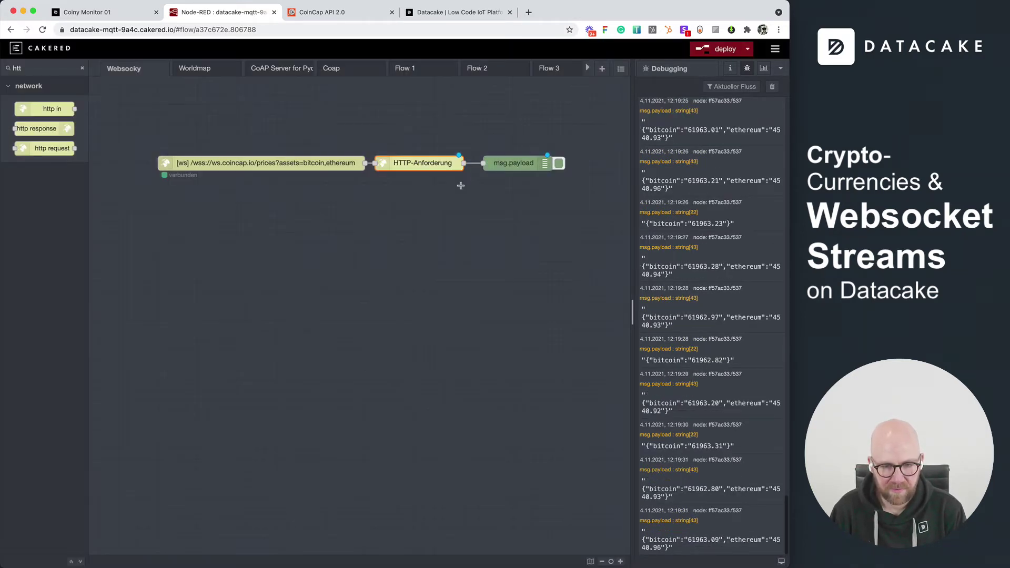
click(718, 48)
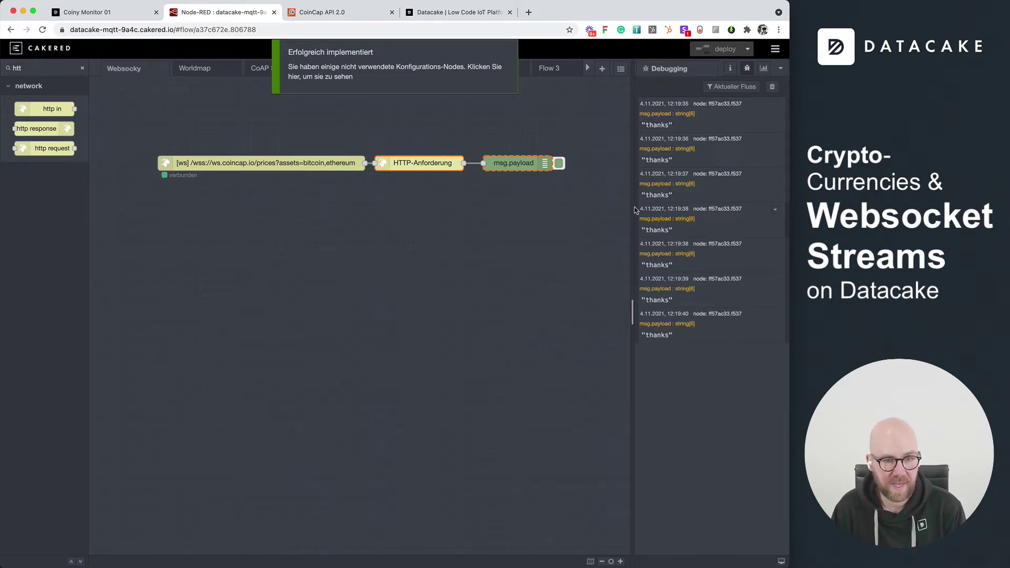
Step: Switch back to the Coiny Monitor 01 configuration in Datacake and reload the page
click(133, 18)
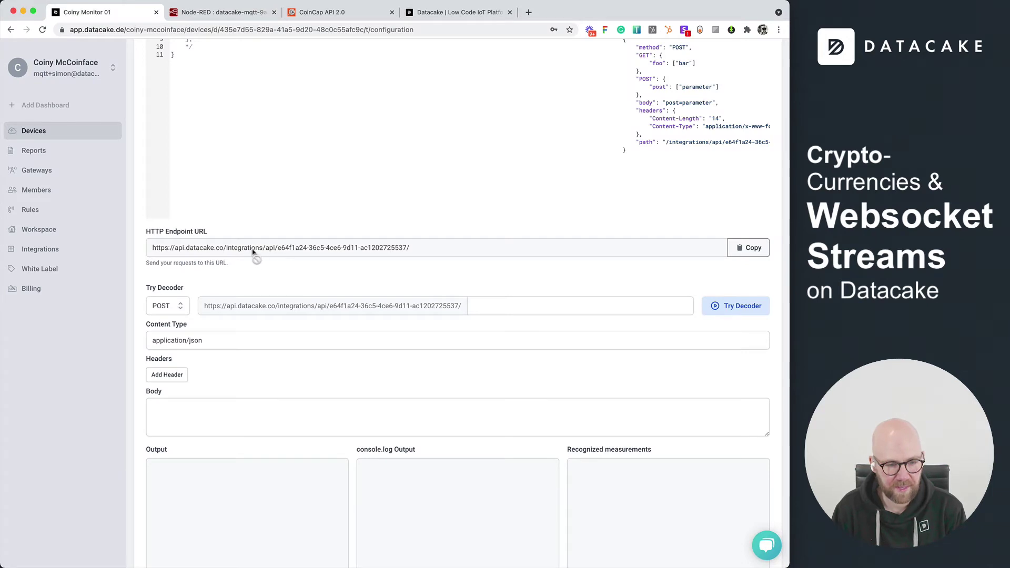
drag(252, 252, 455, 253)
click(456, 254)
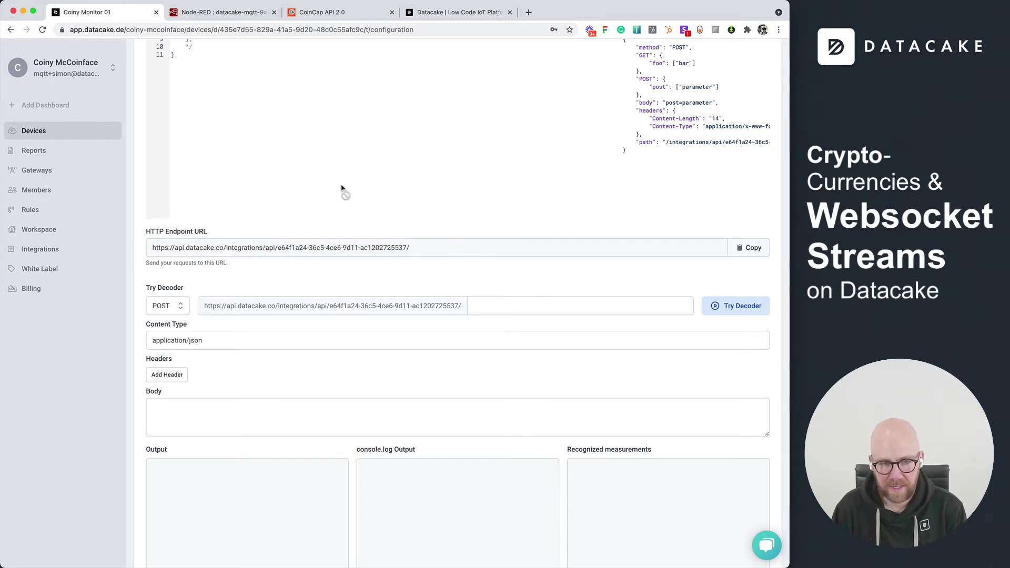
key(super+r)
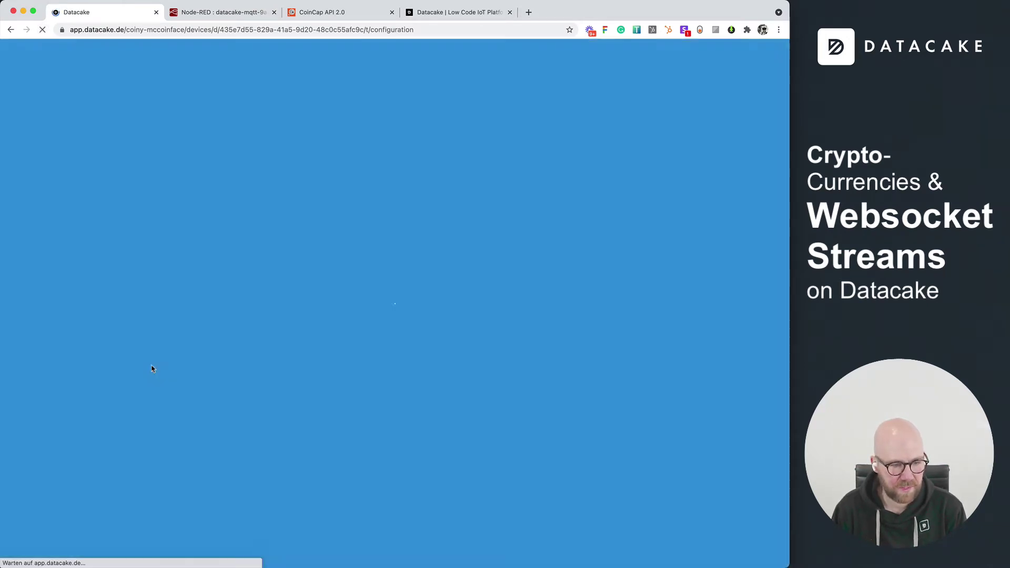
Step: Open the HTTP payload decoder's logs, examine the raw content of the incoming POST requests and close the logs
scroll(147, 368, down, 10)
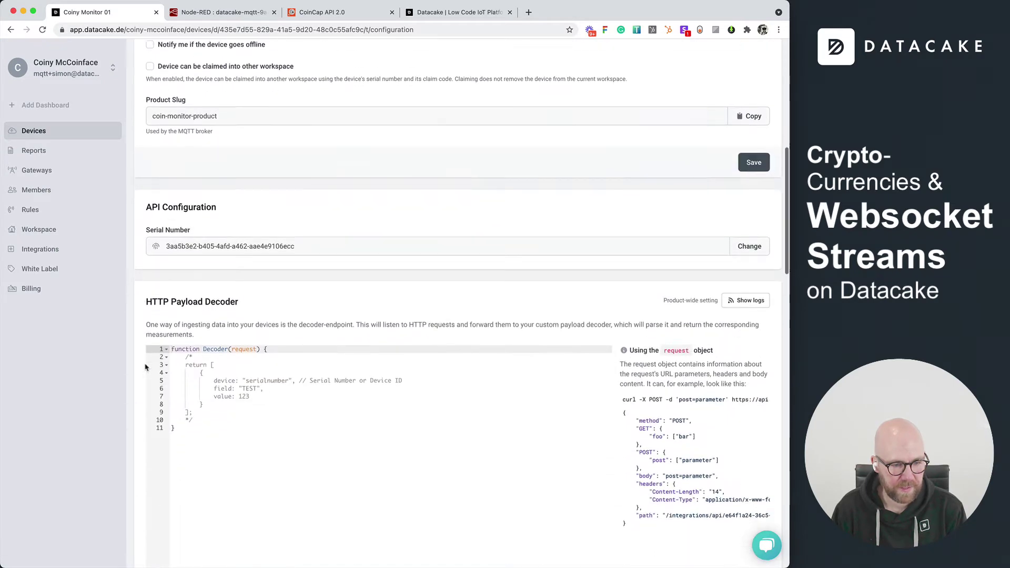
scroll(147, 367, down, 5)
scroll(146, 368, up, 1)
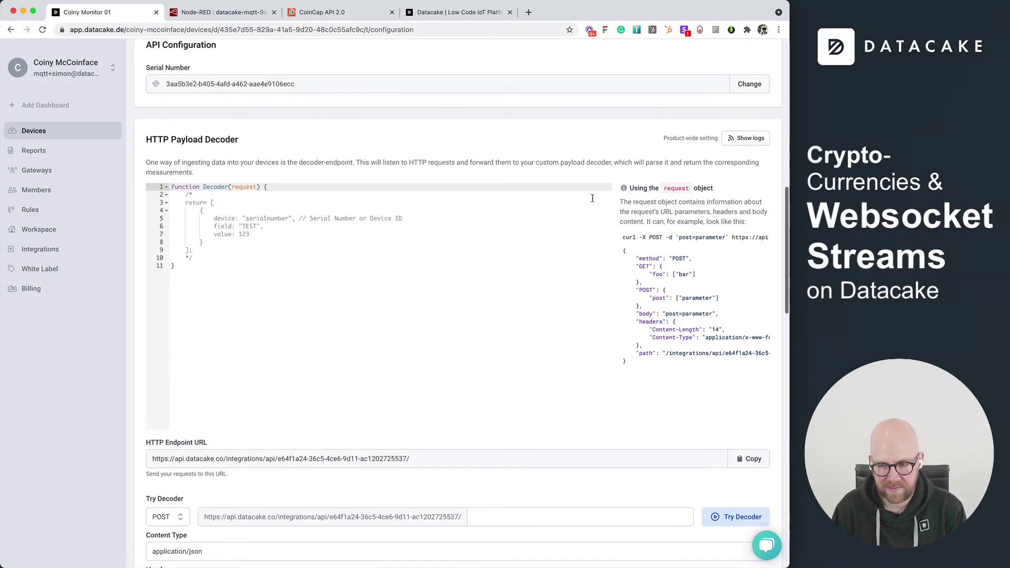
drag(145, 140, 251, 142)
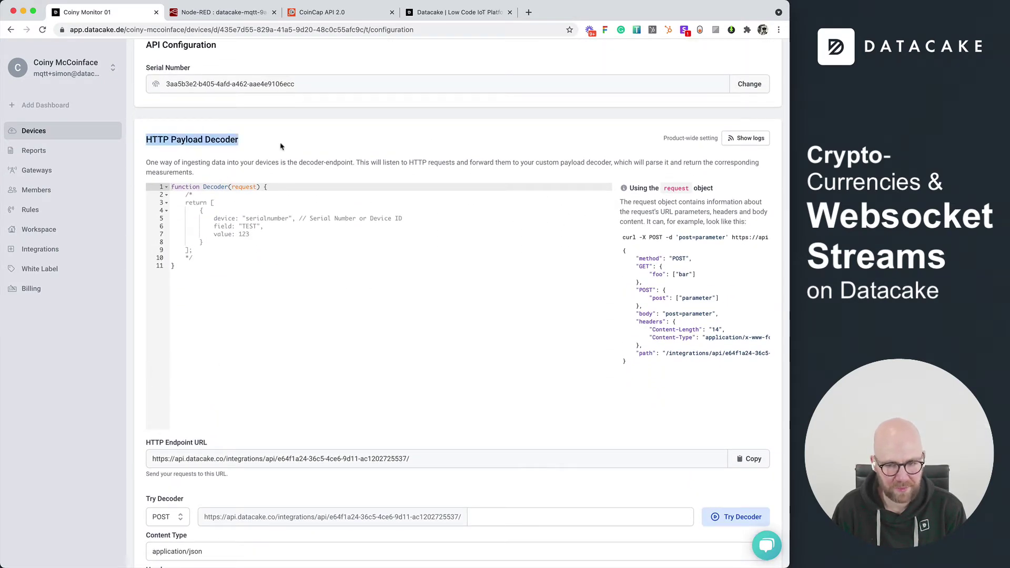
click(751, 139)
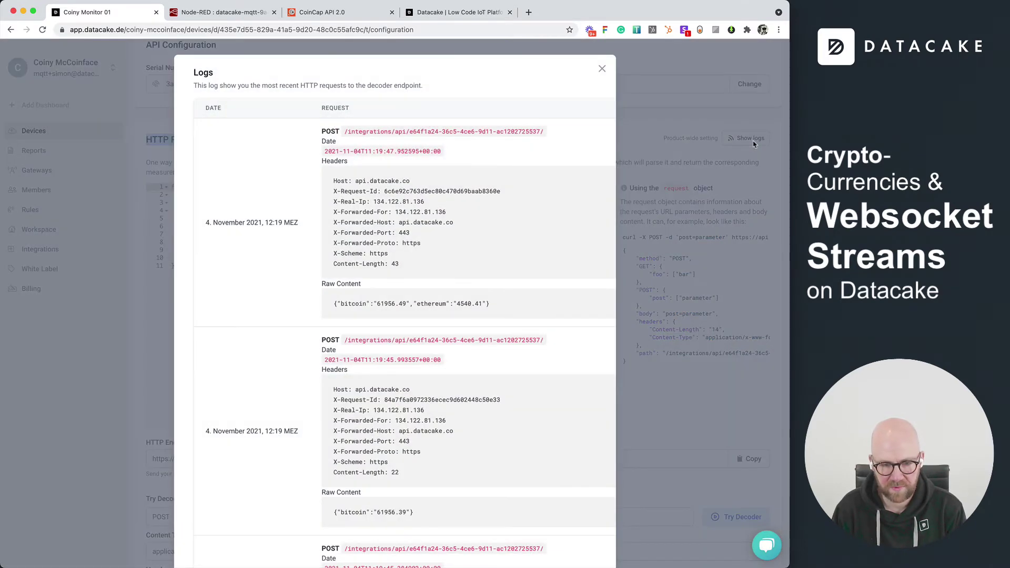
drag(505, 308, 300, 306)
click(378, 307)
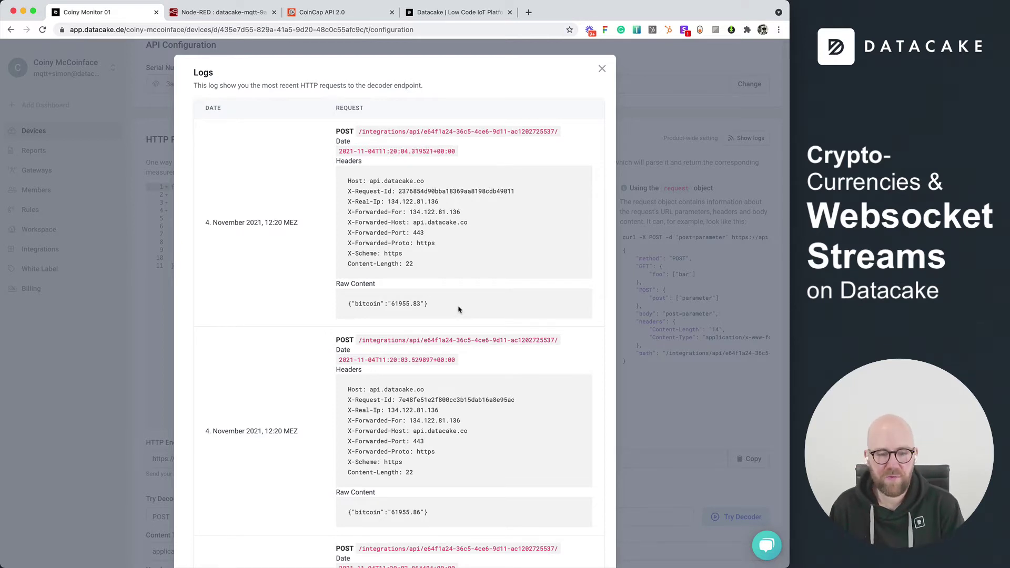
drag(462, 311, 319, 308)
click(313, 309)
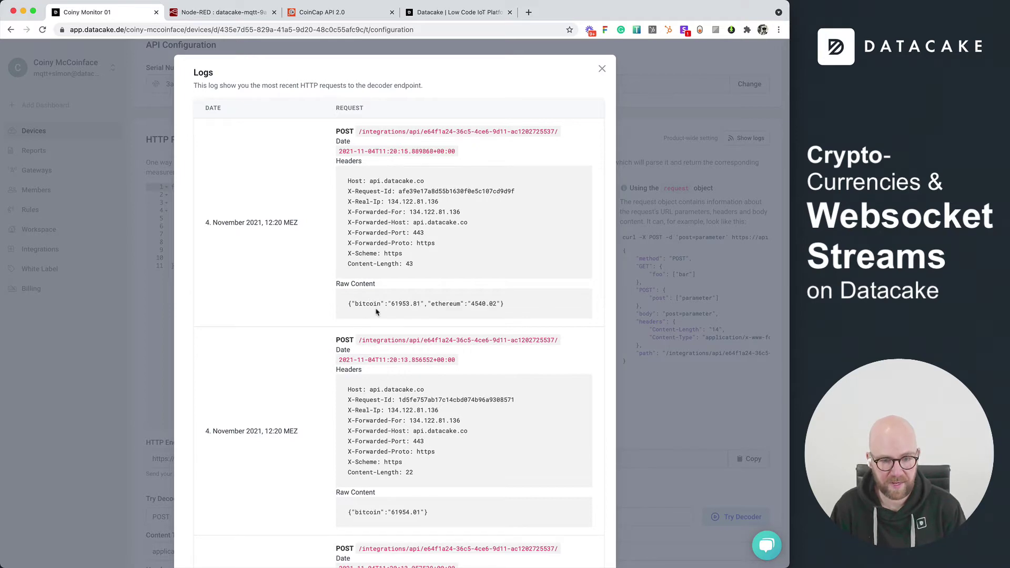
click(602, 71)
Step: Add a Float field named "Bitcoin" with the identifier BITCOIN to the device
scroll(145, 180, down, 10)
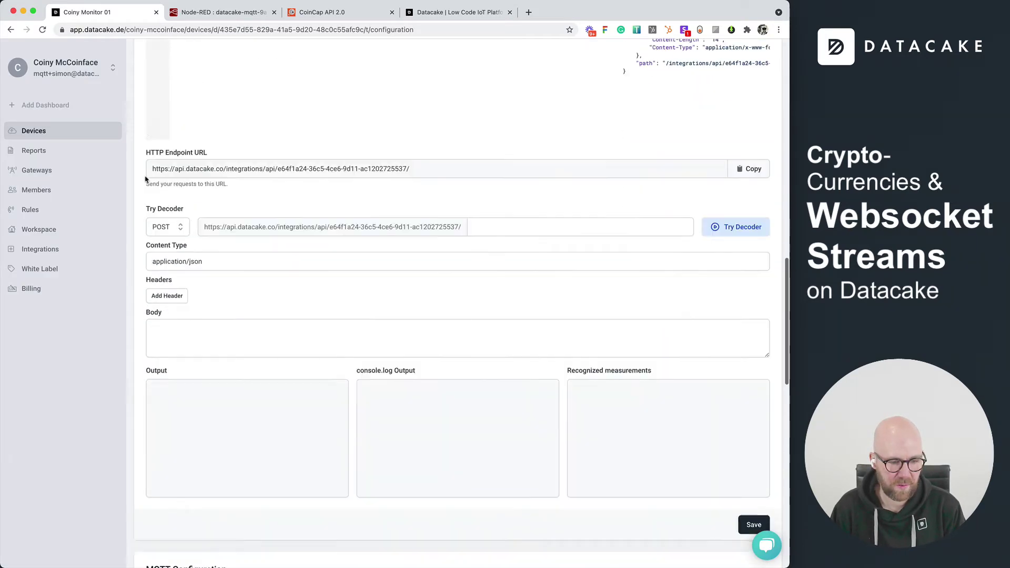
scroll(145, 179, down, 10)
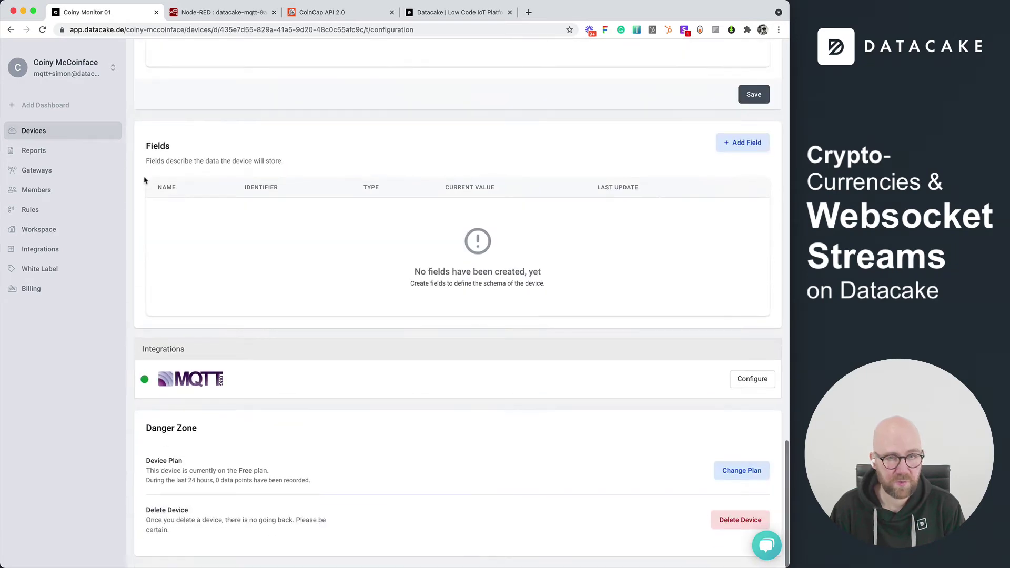
click(743, 144)
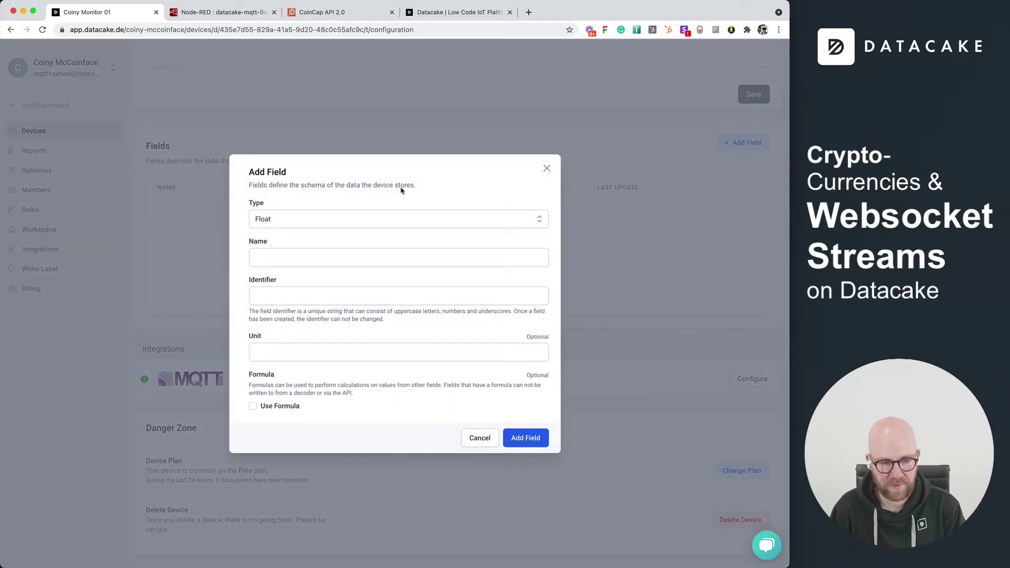
click(286, 256)
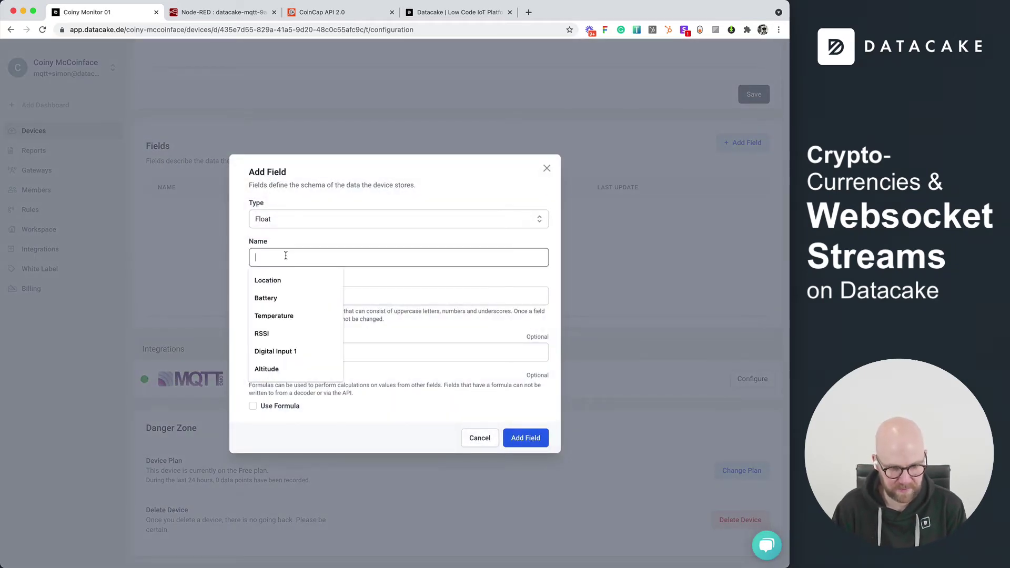
text(Bitcoin)
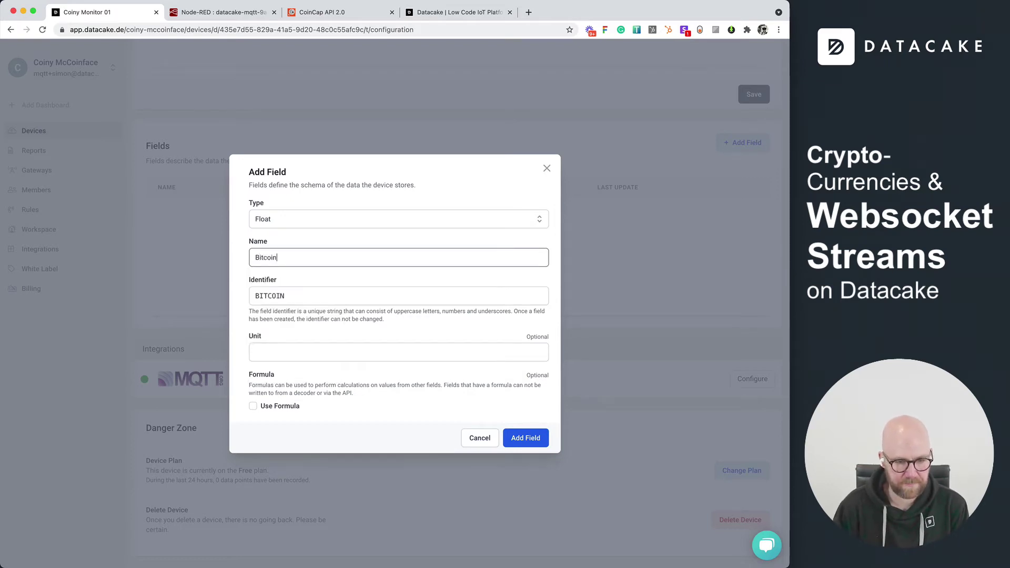
click(526, 437)
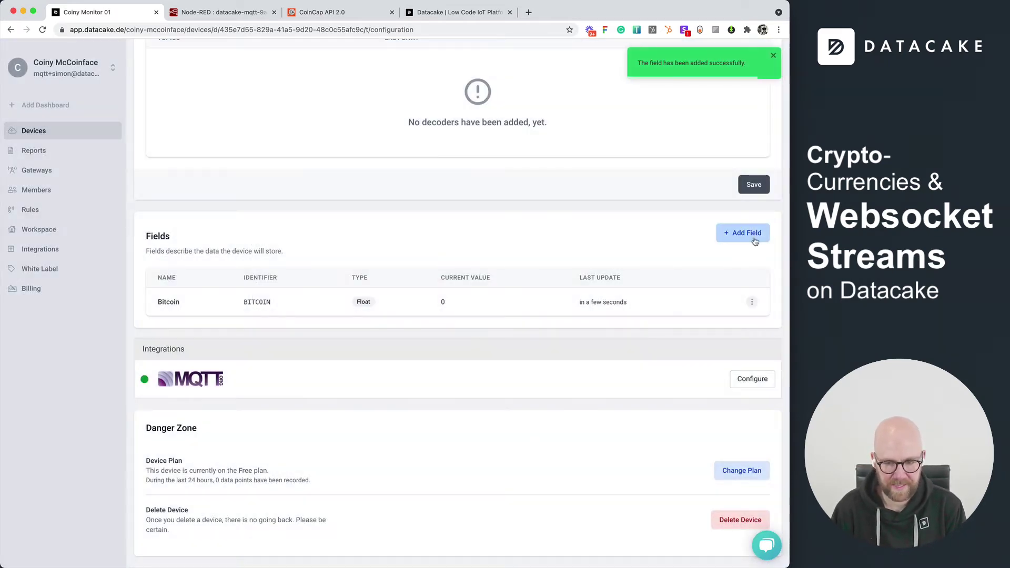
Step: Add a second Float field named "Ethereum" with the identifier ETHEREUM
click(743, 234)
click(273, 255)
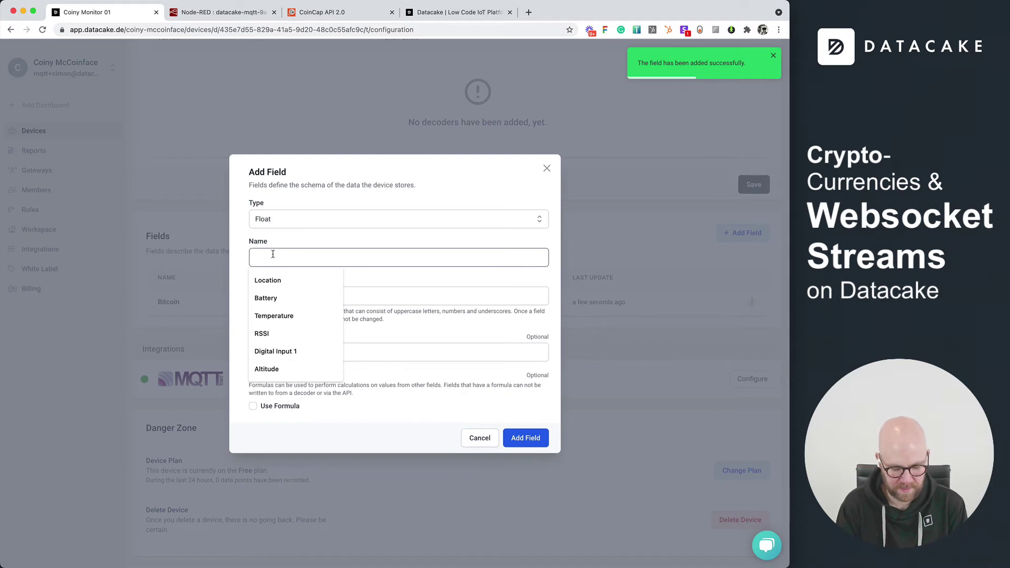
text(Ethereum)
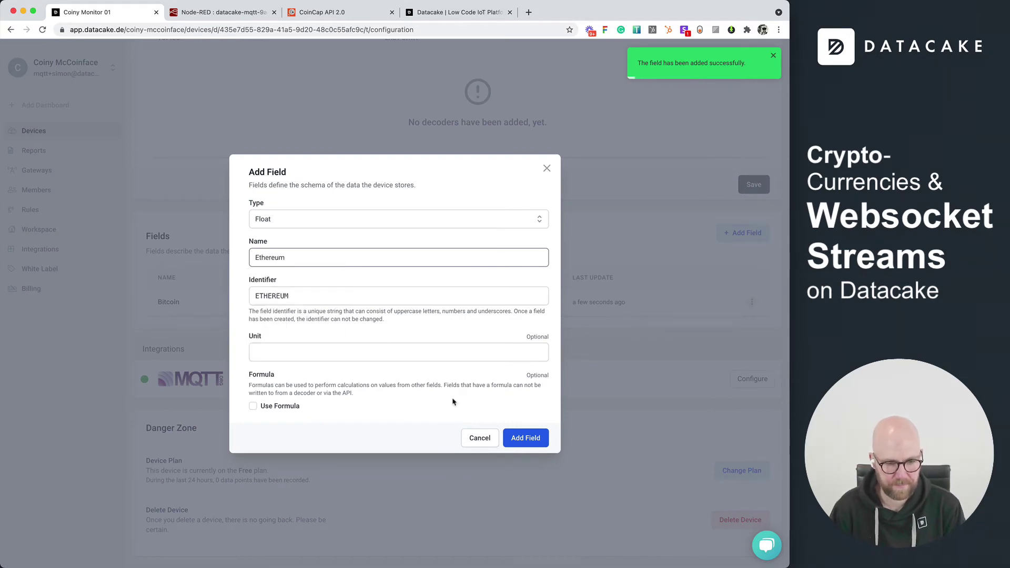
click(525, 437)
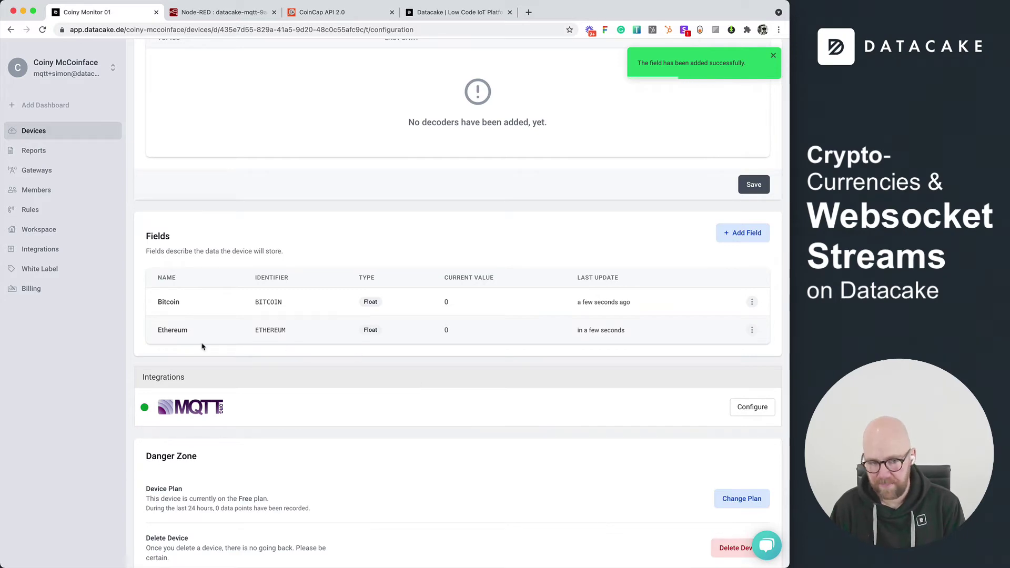
Step: Add the line "var payload = JSON.parse(request.body);" at the start of the HTTP payload decoder function
scroll(203, 345, up, 15)
scroll(202, 343, up, 3)
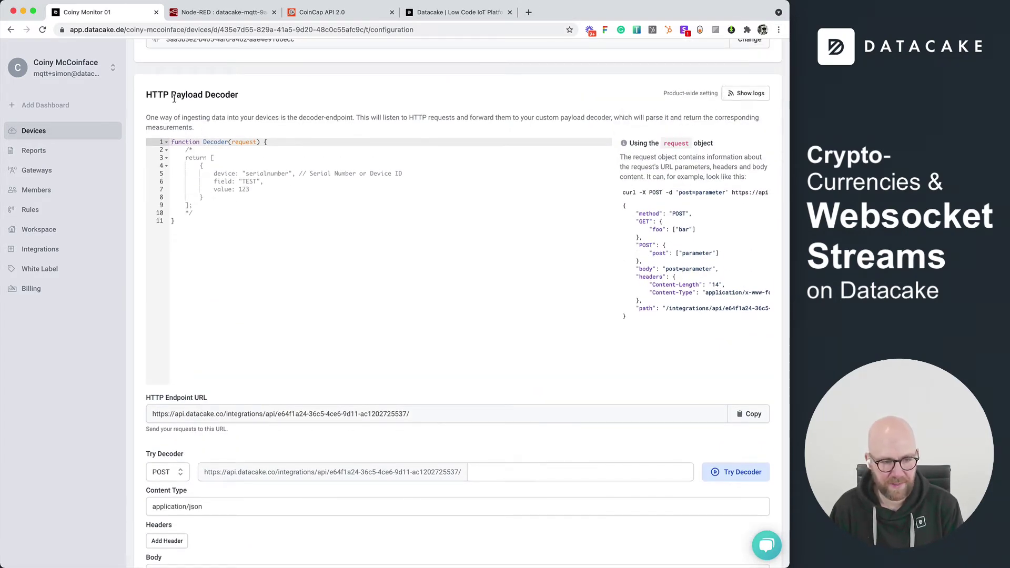
scroll(253, 127, down, 1)
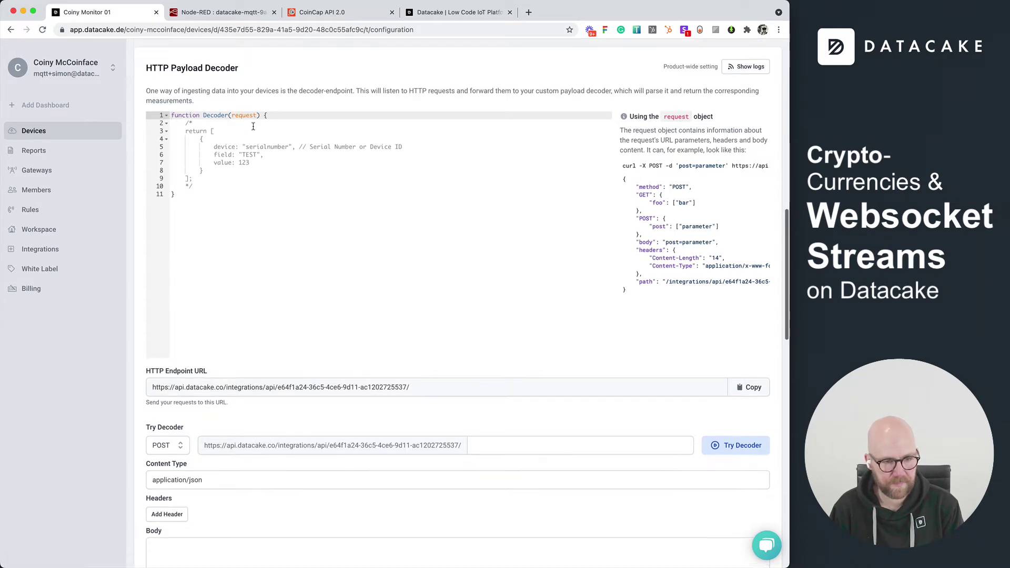
key(Return)
key(Return)
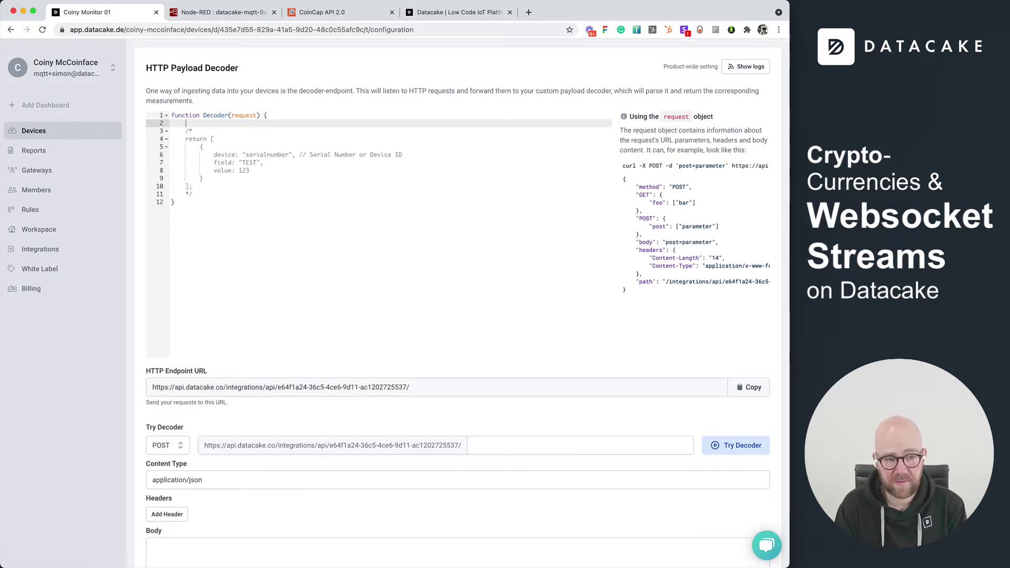
key(Up)
key(Return)
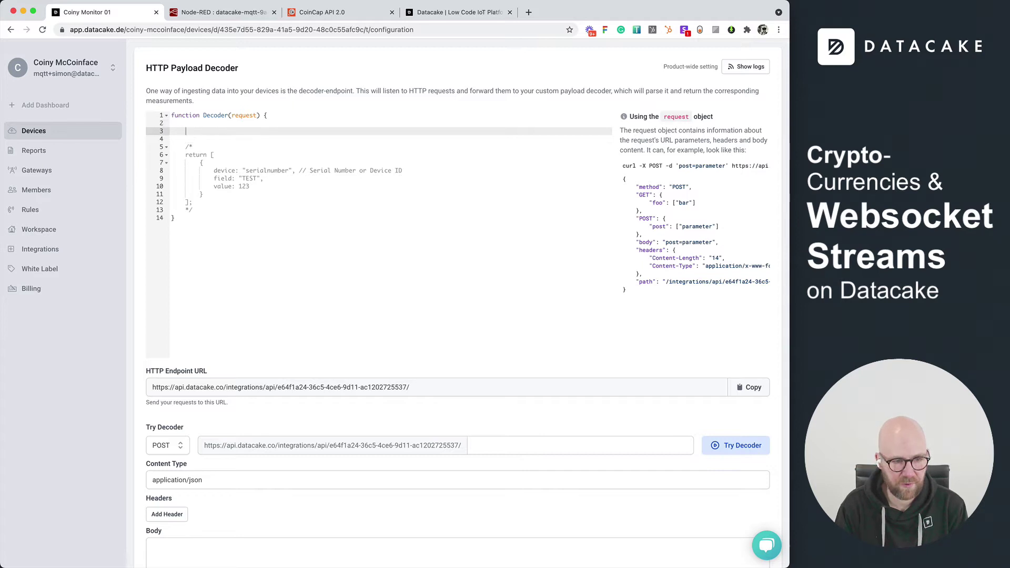
text(var payl)
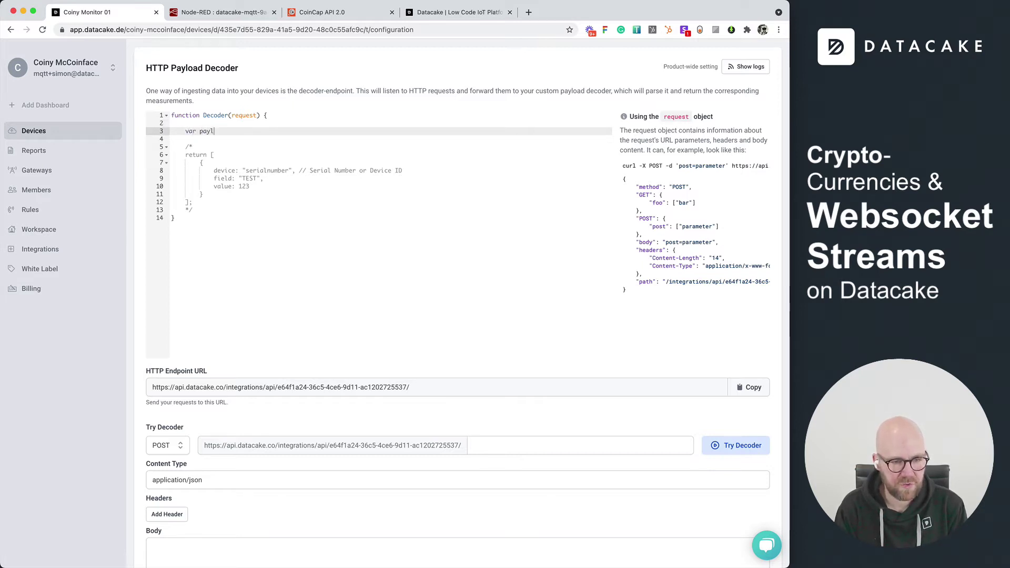
text(oad = request.body)
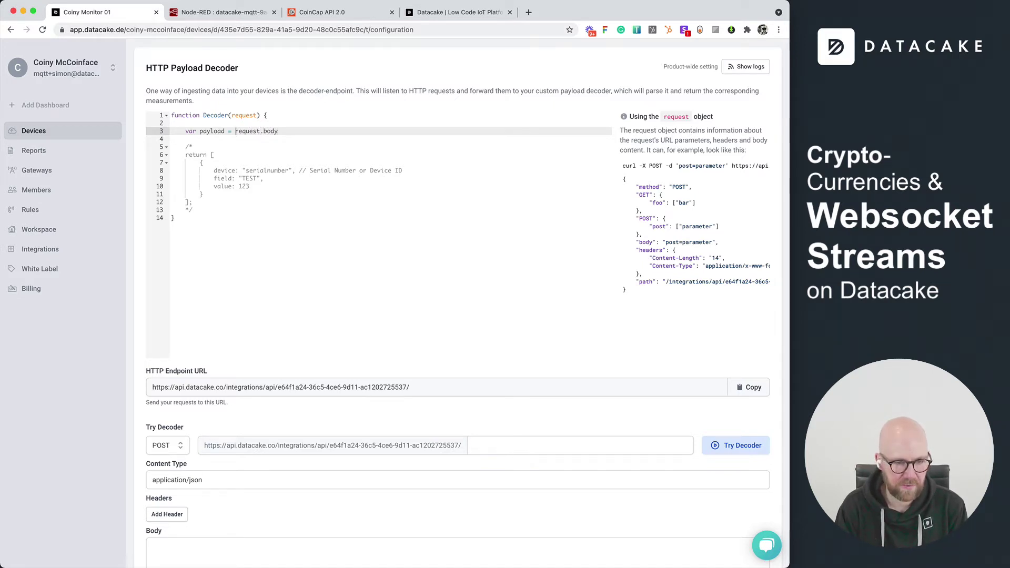
text(JSON)
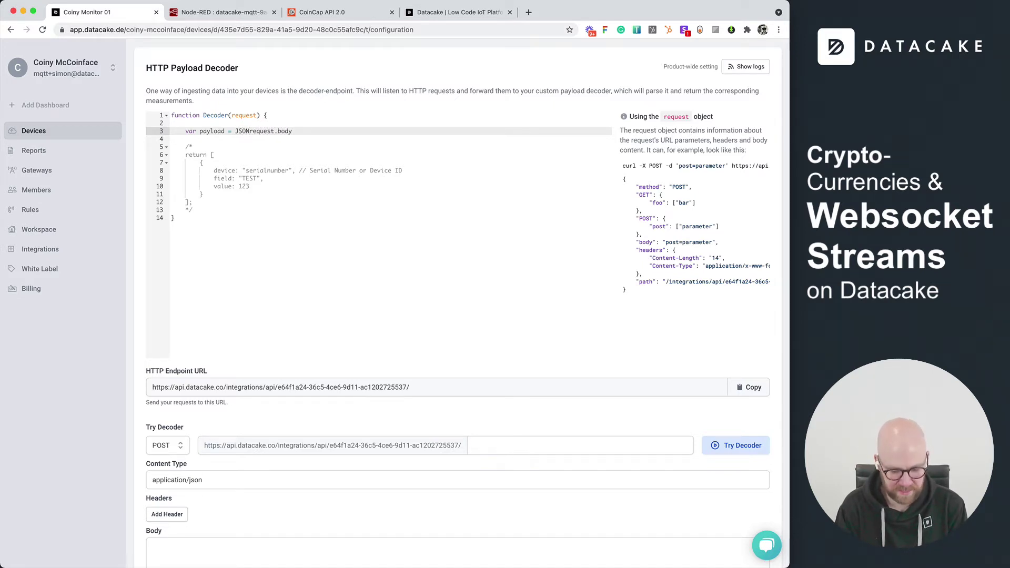
text(.parse()
key(End)
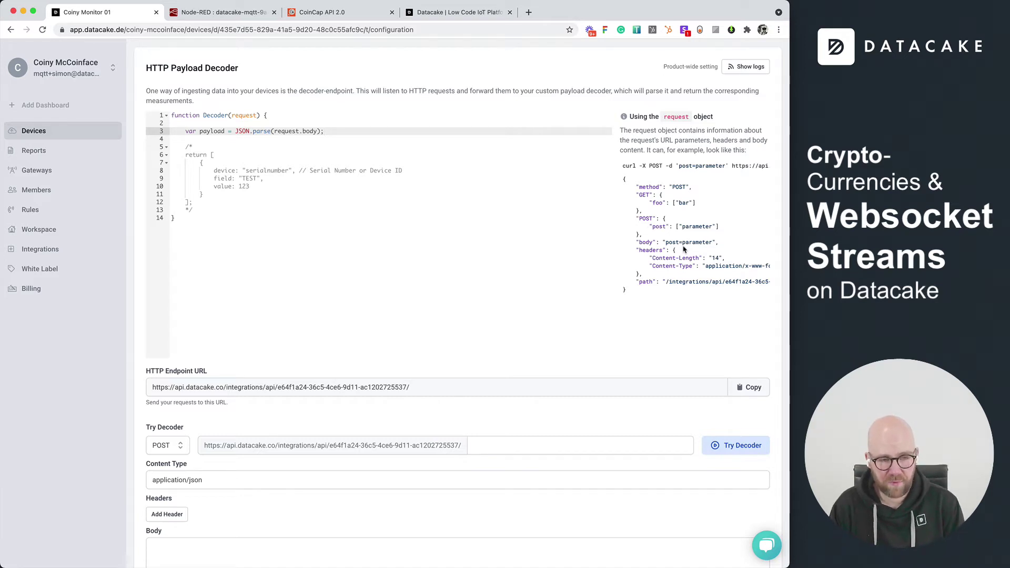
Step: Uncomment the decoder's return block by removing the comment markers before and after it
key(Down)
key(Down)
key(BackSpace)
key(BackSpace)
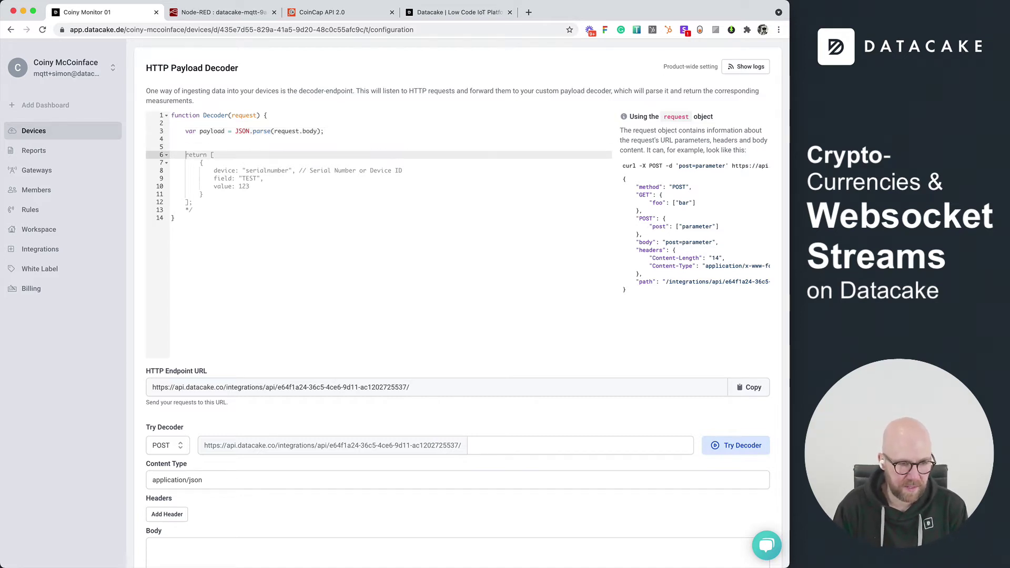
key(Down)
key(Down)
key(Down)
key(Down)
key(Down)
key(Down)
key(Down)
key(Down)
key(End)
key(BackSpace)
key(BackSpace)
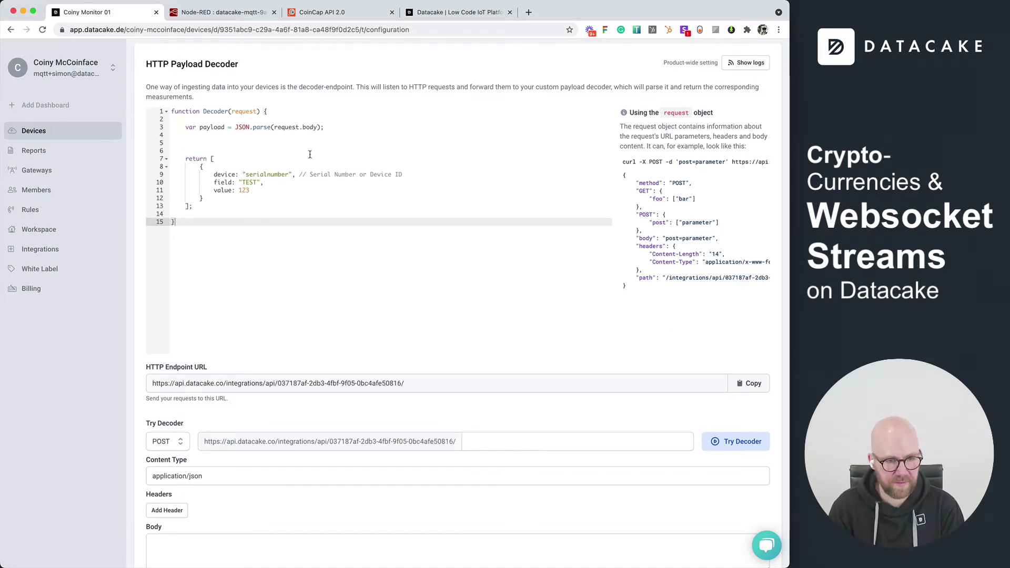
Step: Copy the device's serial number into the device value of the decoder's return block and save the serial number setting
scroll(310, 154, up, 3)
click(406, 139)
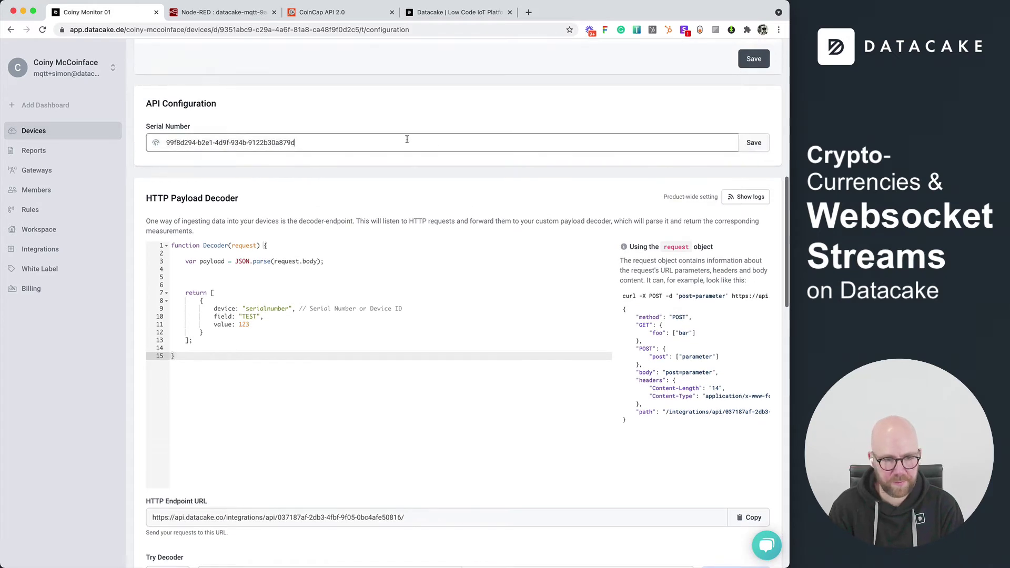
key(super+a)
key(super+c)
double_click(268, 308)
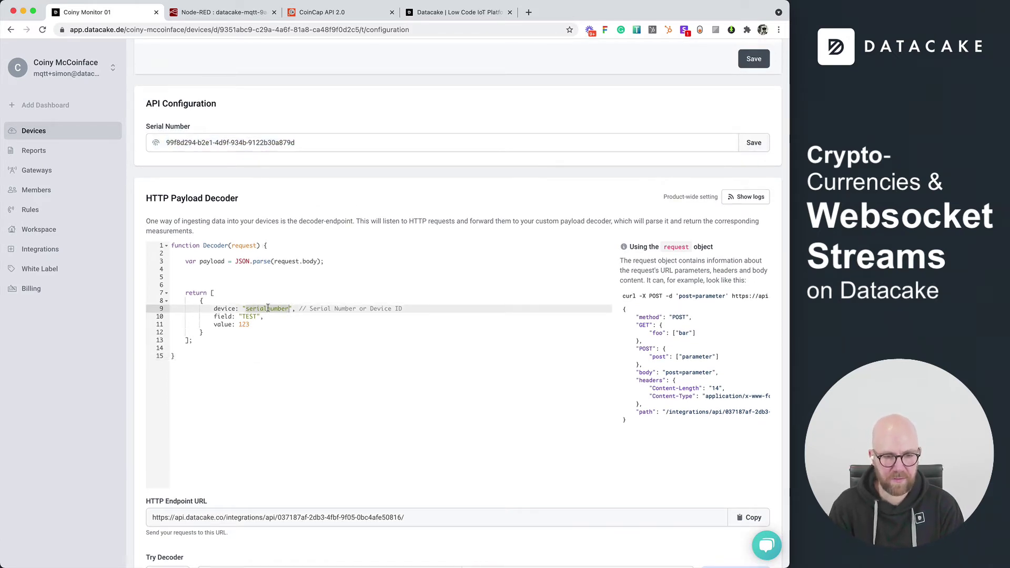
key(super+v)
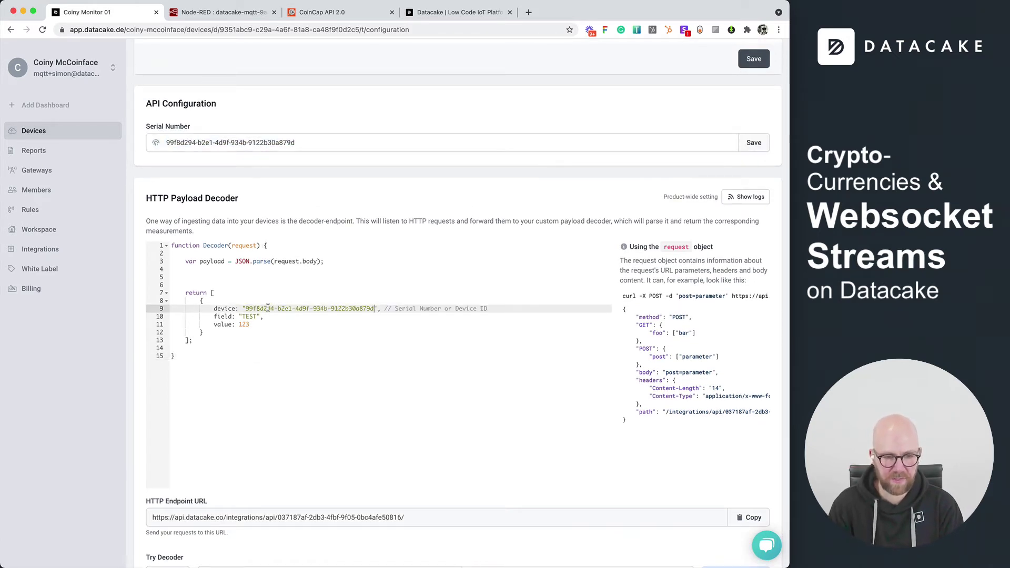
click(755, 142)
Step: Set the returned measurement's field to "BITCOIN" and its value to payload.bitcoin
scroll(308, 233, down, 2)
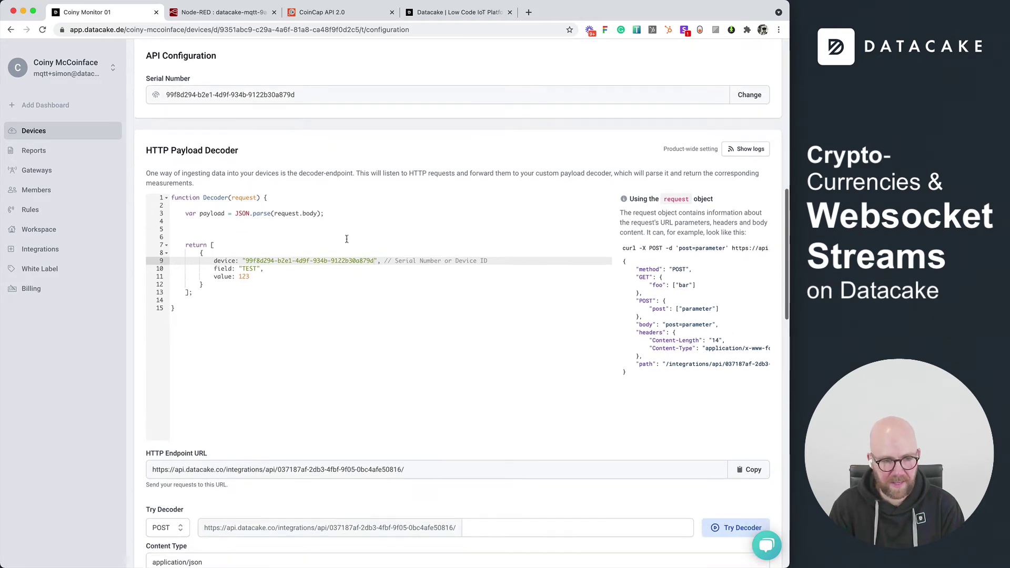
double_click(251, 268)
text(BITCO)
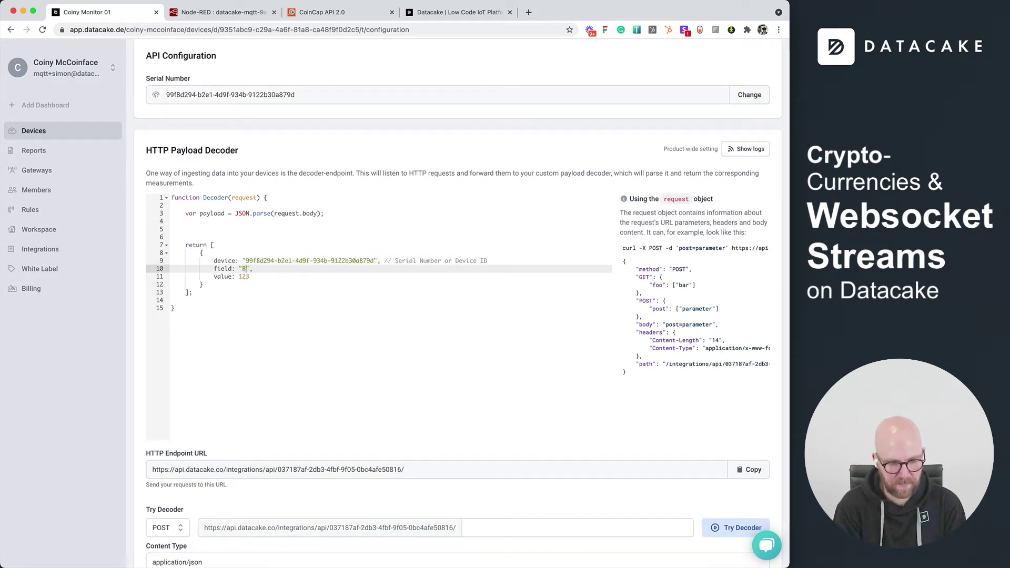
text(IN)
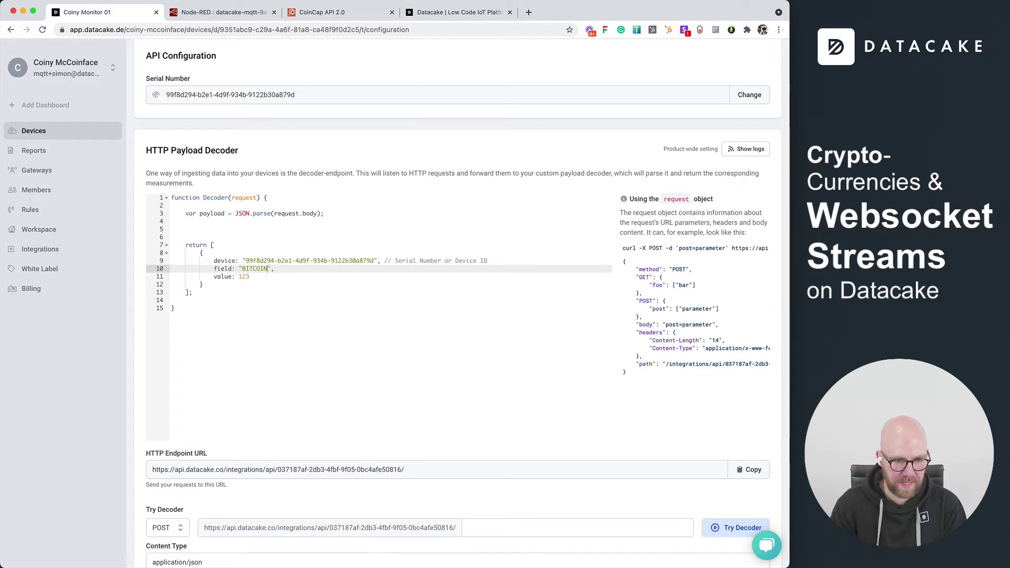
double_click(247, 276)
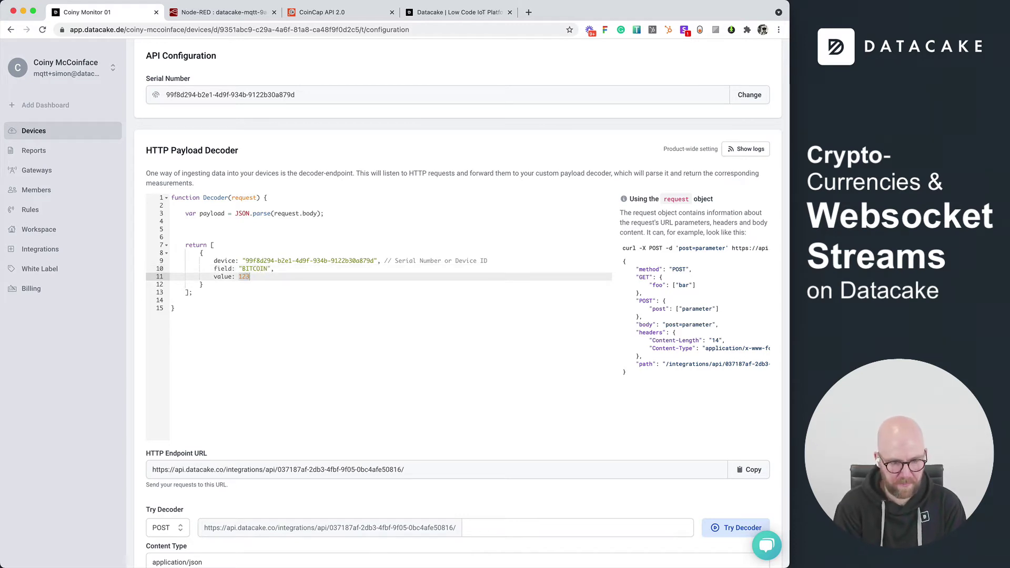
text(payload.)
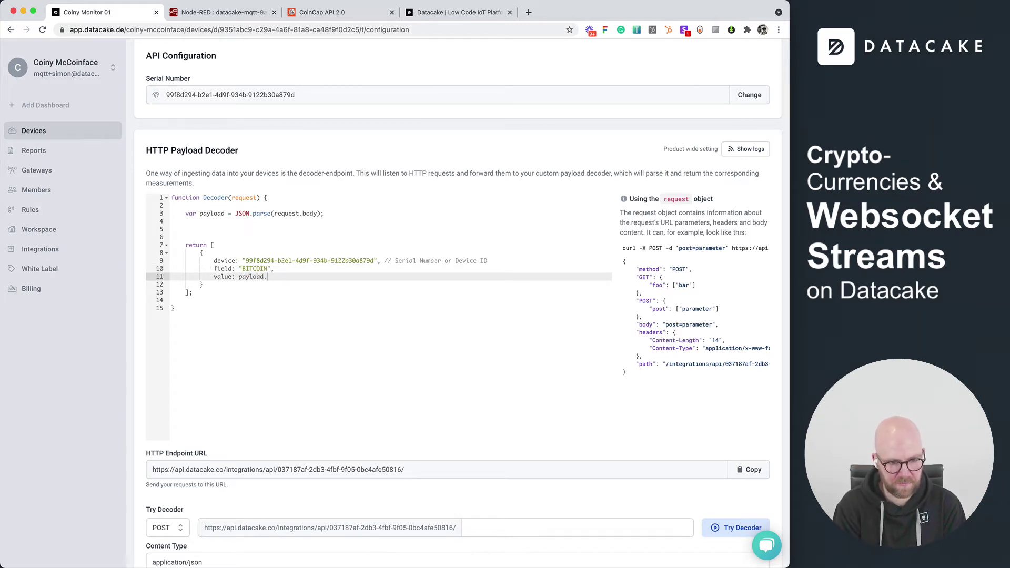
text(bitcoin)
Step: Save the HTTP payload decoder and check the Bitcoin field's current value in the fields list
scroll(759, 416, down, 3)
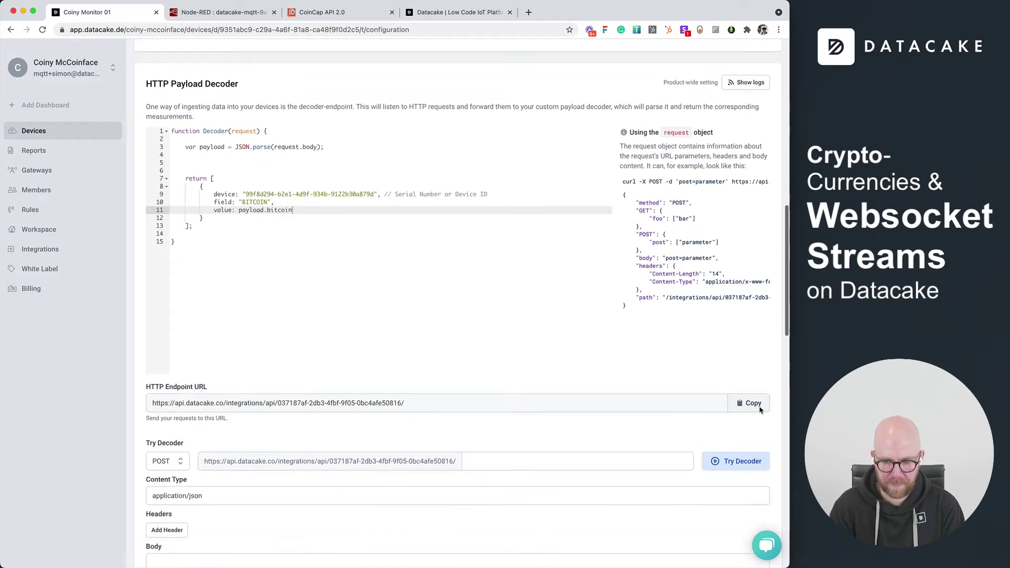
scroll(755, 427, down, 4)
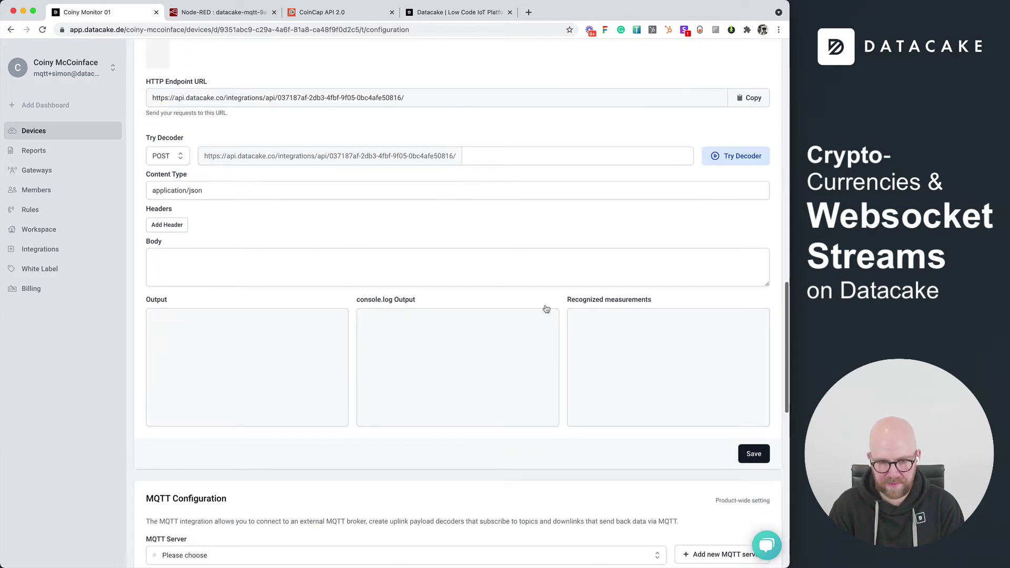
click(751, 454)
scroll(444, 237, down, 9)
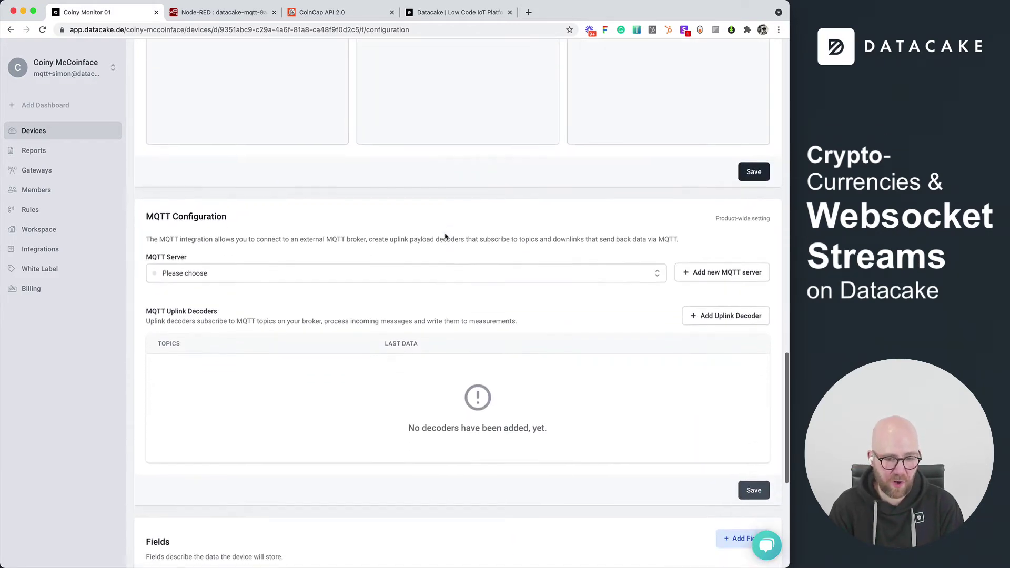
scroll(447, 242, down, 3)
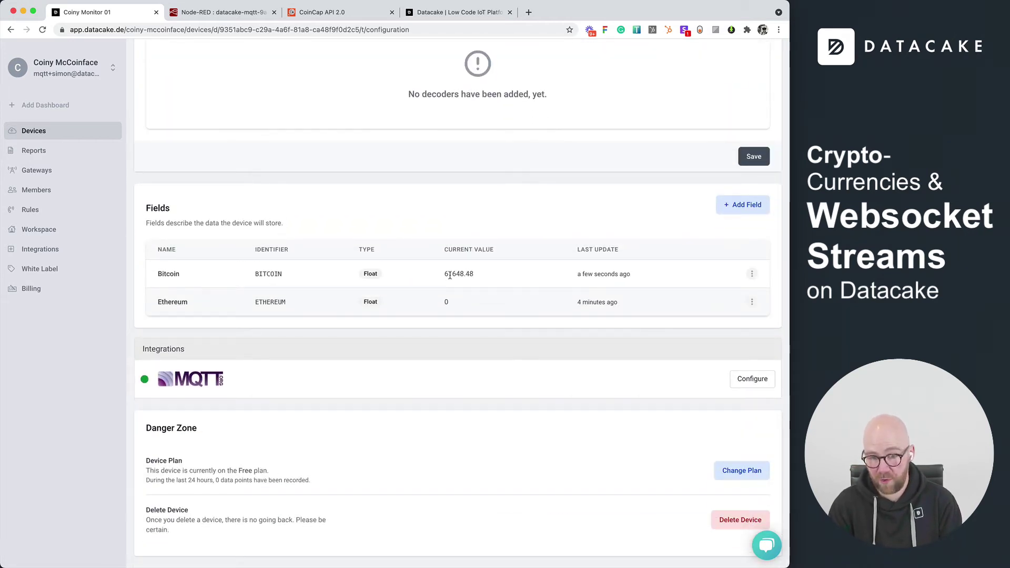
drag(474, 275, 433, 277)
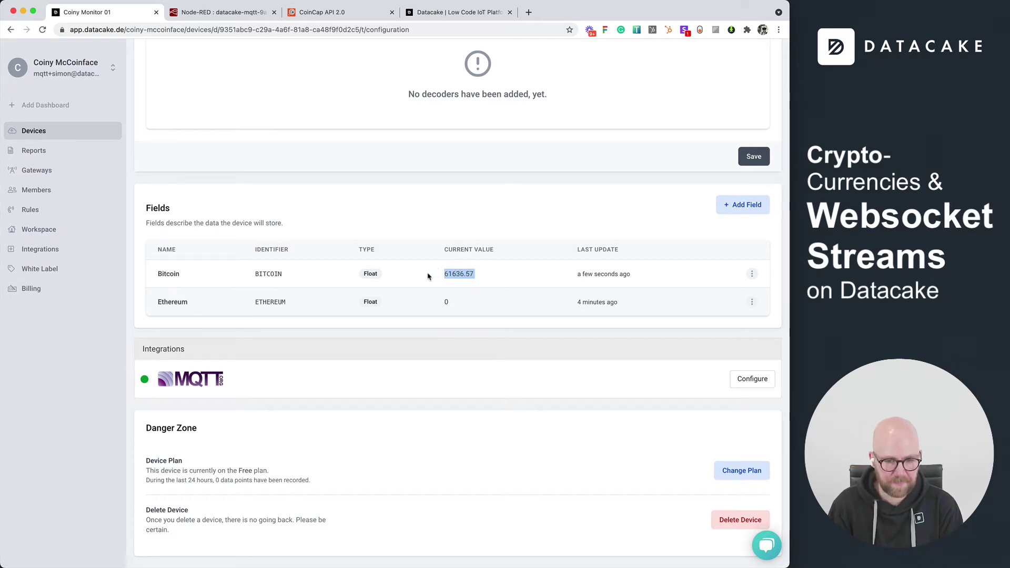
Step: Duplicate the Bitcoin measurement object in the decoder's return array, separating the two objects with a comma
scroll(133, 279, up, 10)
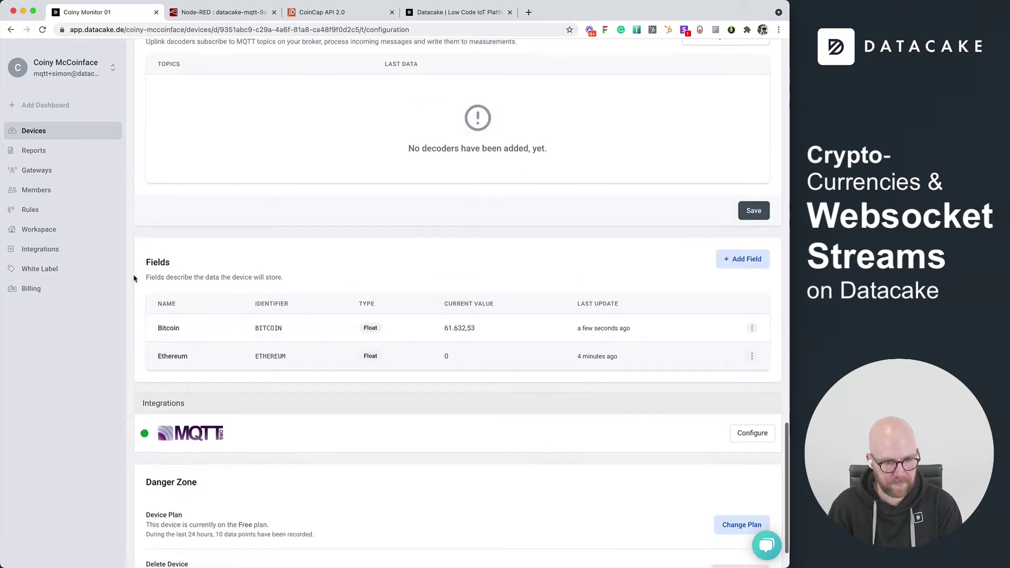
scroll(134, 279, up, 10)
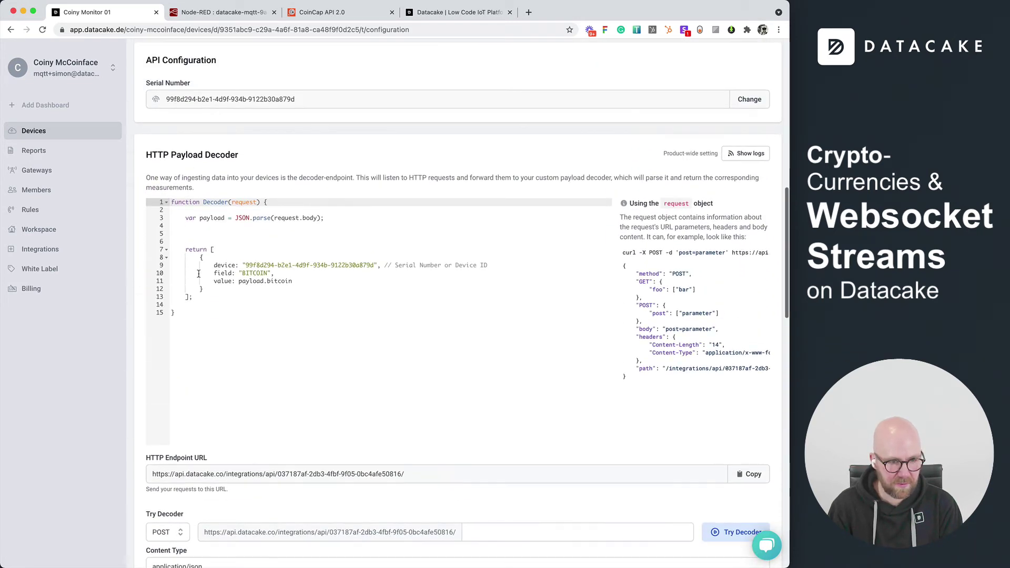
drag(209, 290, 167, 258)
key(ctrl+c)
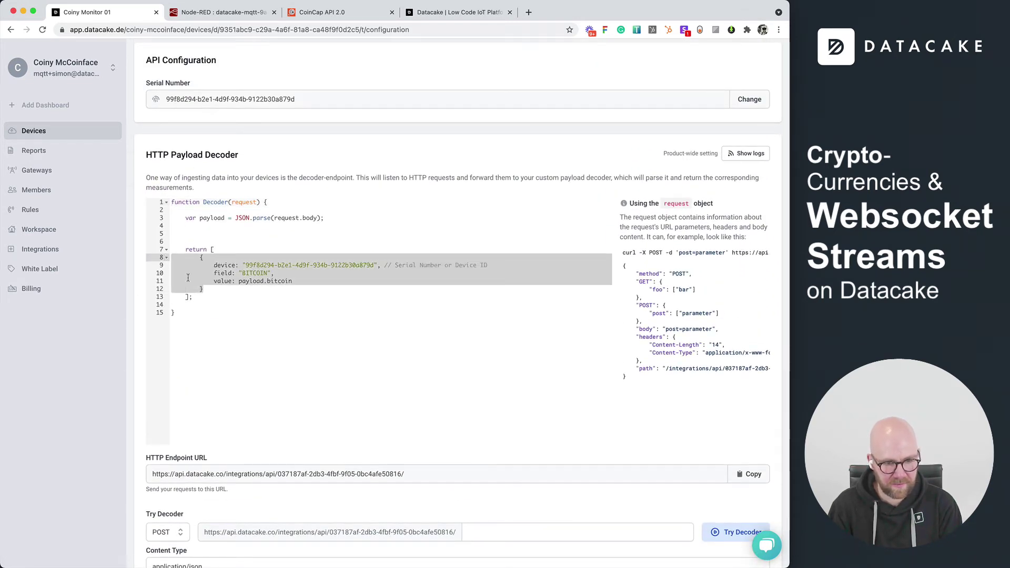
click(237, 293)
key(Up)
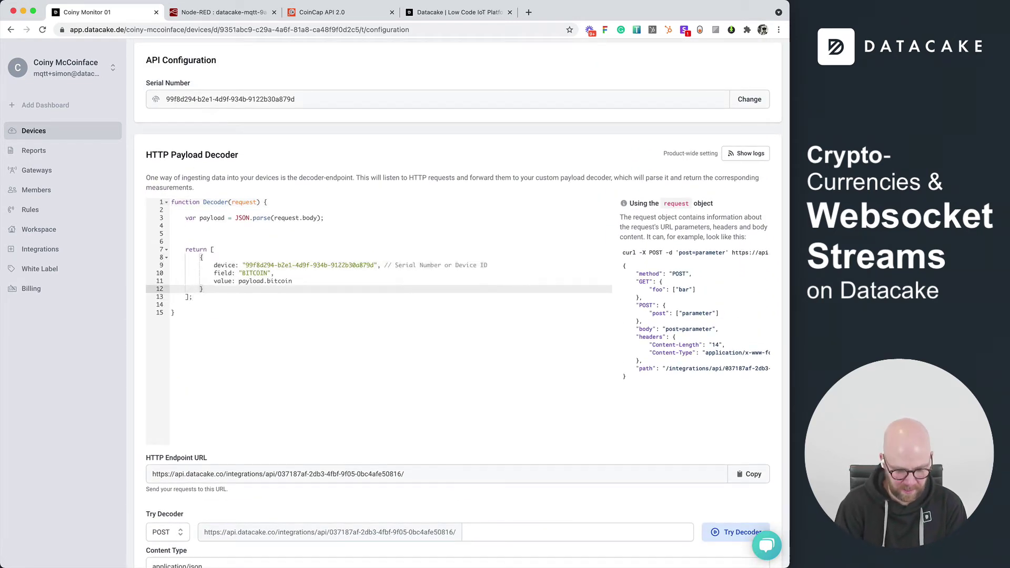
text(,)
key(Return)
key(ctrl+v)
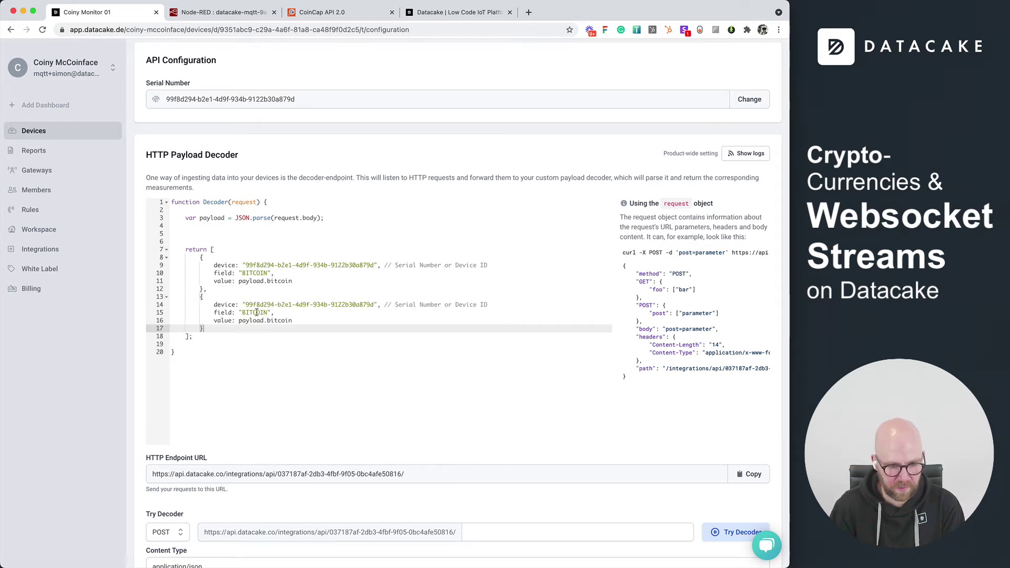
Step: Change the duplicated measurement's field to "ETHEREUM" and its value to payload.ethereum
double_click(257, 313)
text(Ethe)
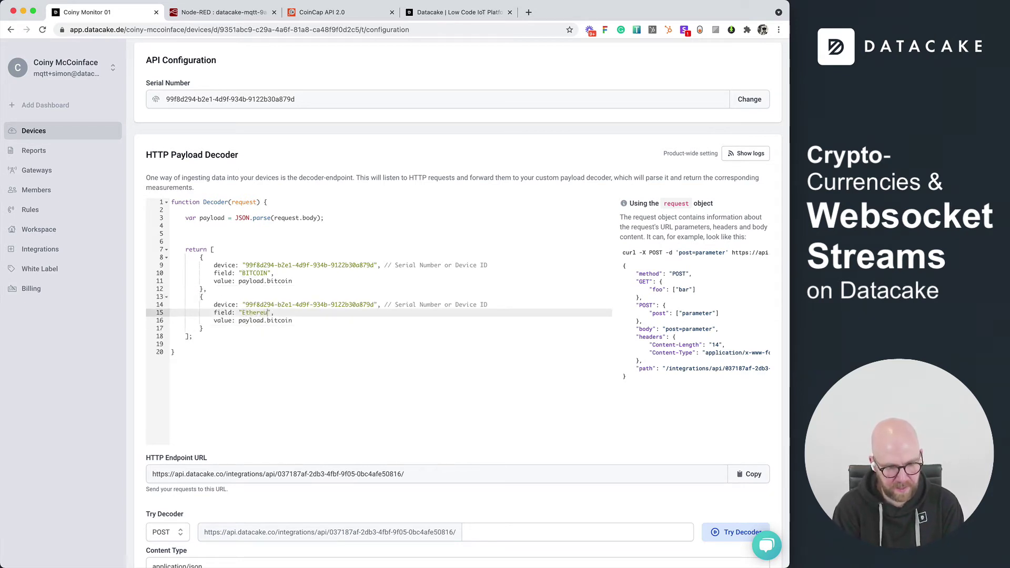
text(reu)
key(BackSpace)
key(BackSpace)
key(BackSpace)
key(BackSpace)
key(BackSpace)
key(BackSpace)
key(BackSpace)
text(ETHEREUM)
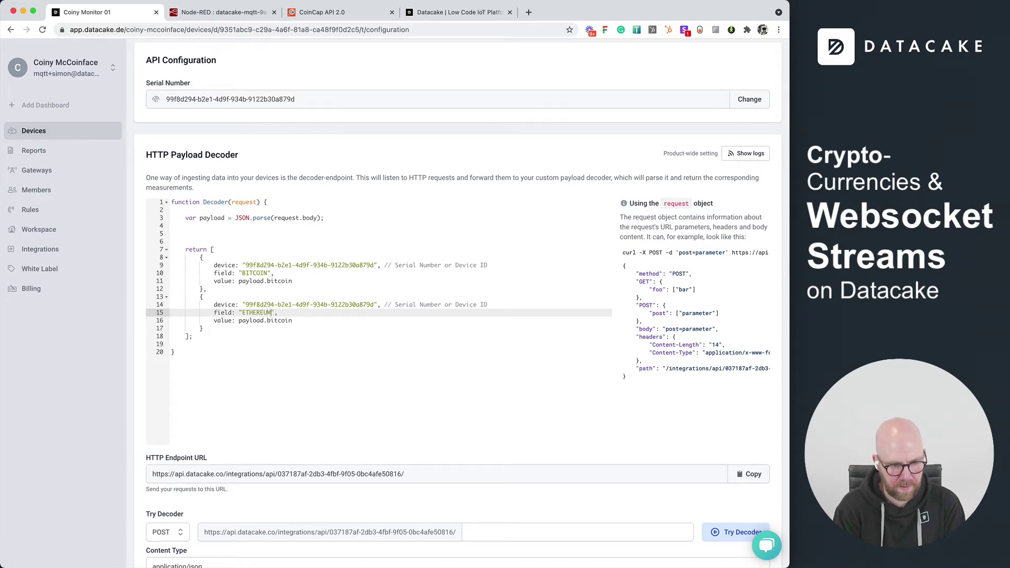
double_click(274, 318)
text(ethereum)
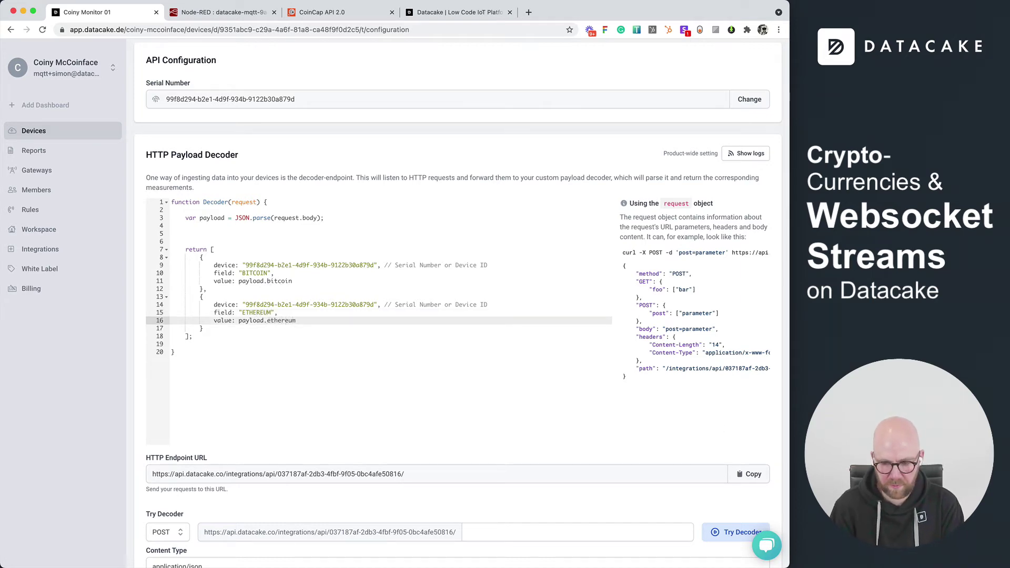
Step: Save the extended payload decoder and check the current values of the Bitcoin and Ethereum fields
scroll(733, 490, down, 3)
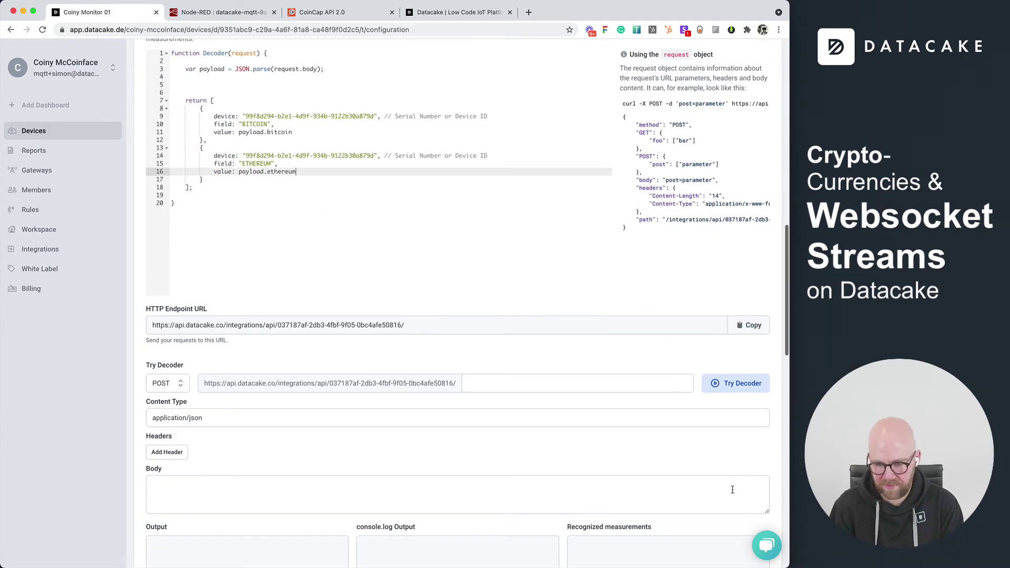
scroll(741, 442, down, 5)
click(755, 463)
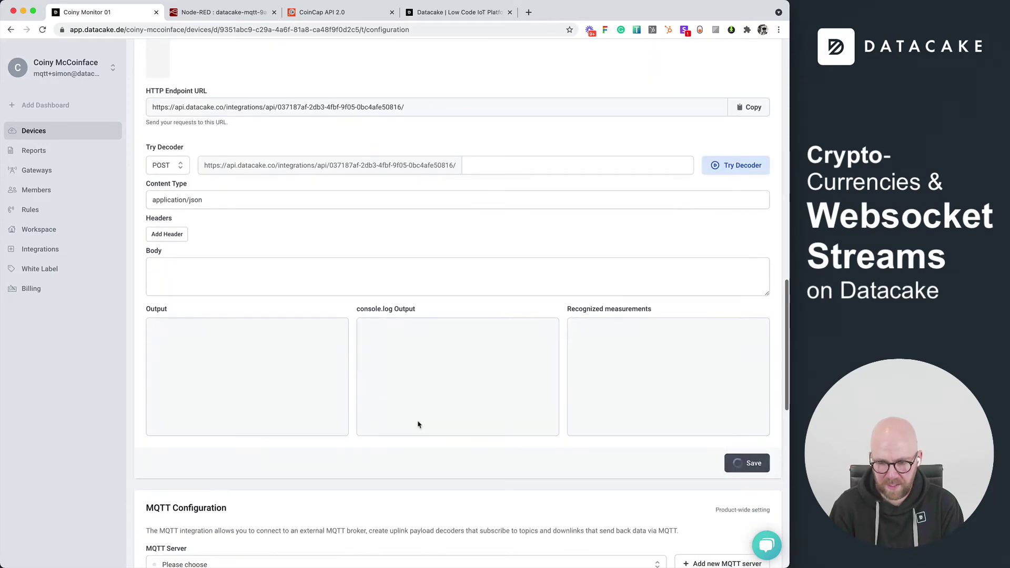
scroll(316, 440, down, 14)
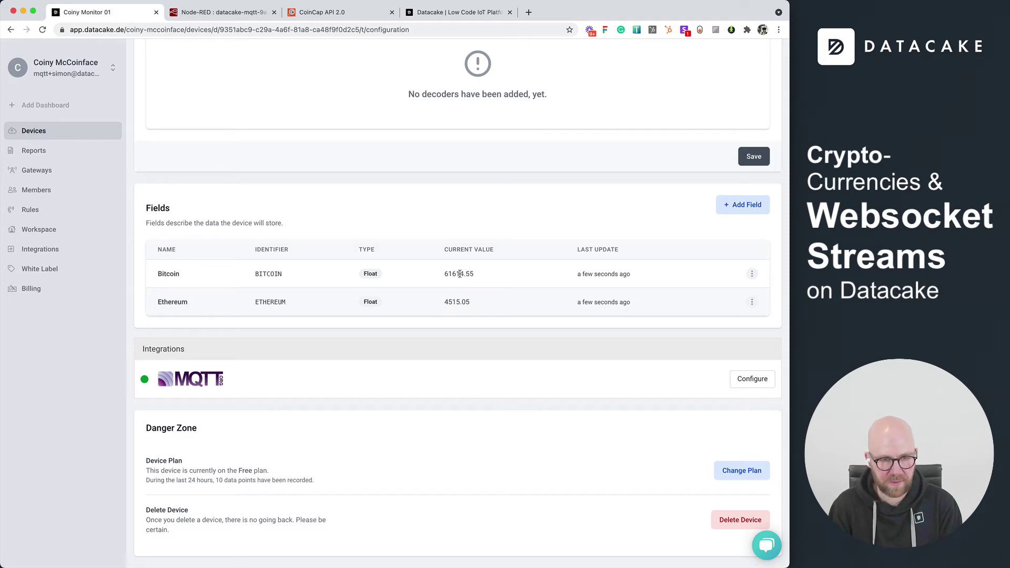
scroll(152, 252, up, 20)
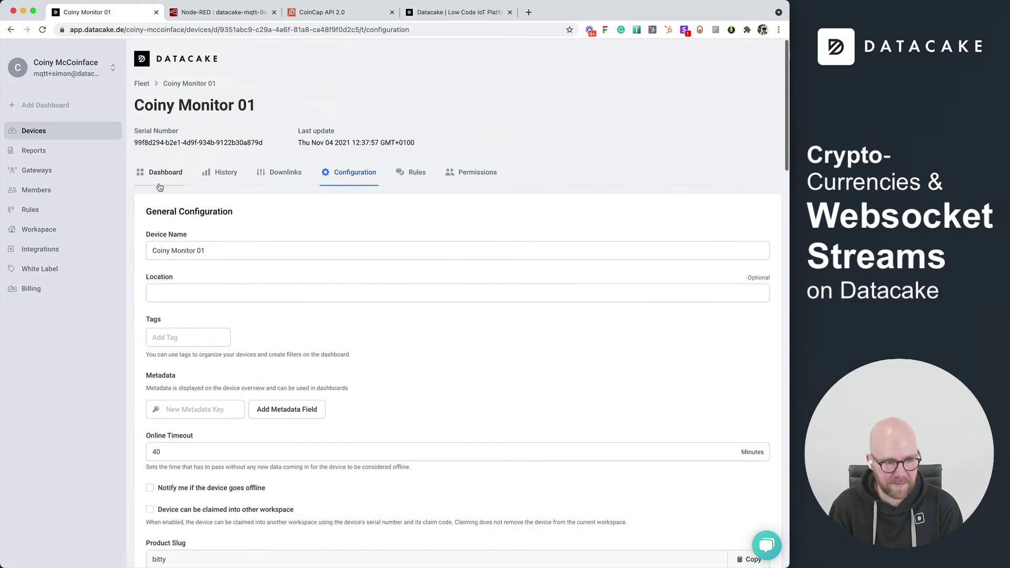
Step: Activate edit mode on the device's dashboard and add a Value widget that displays the Bitcoin field
click(159, 177)
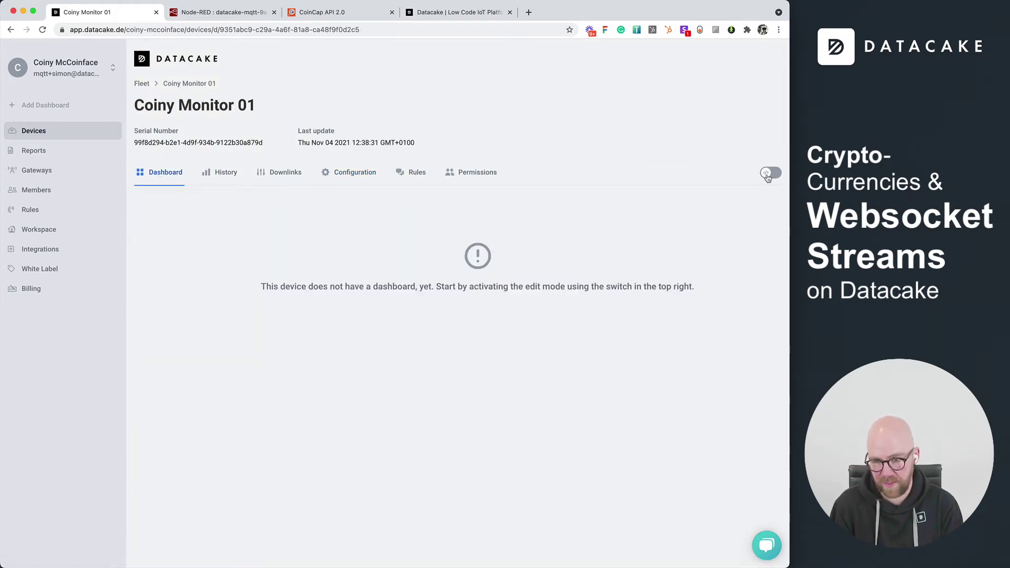
click(771, 173)
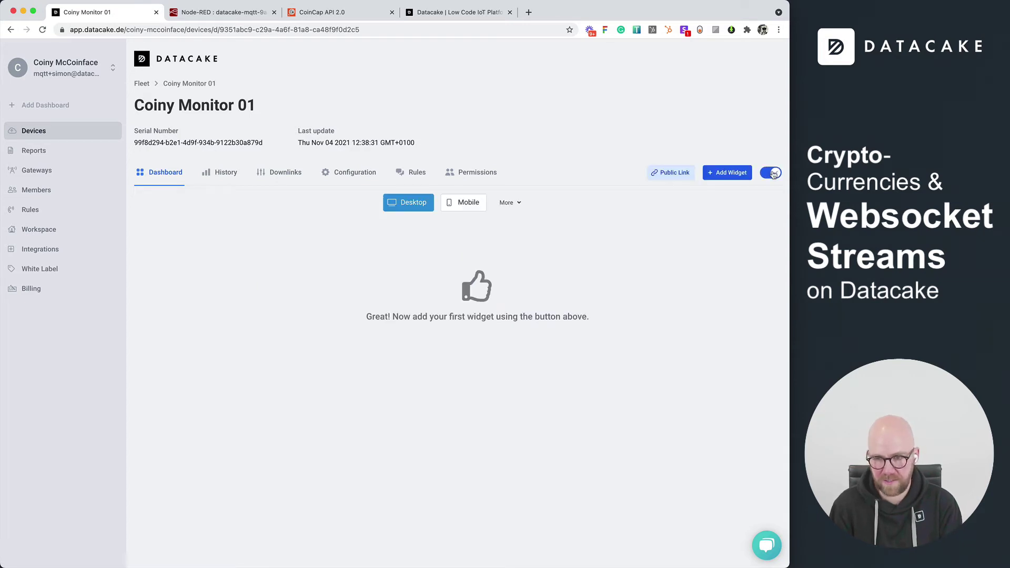
click(728, 173)
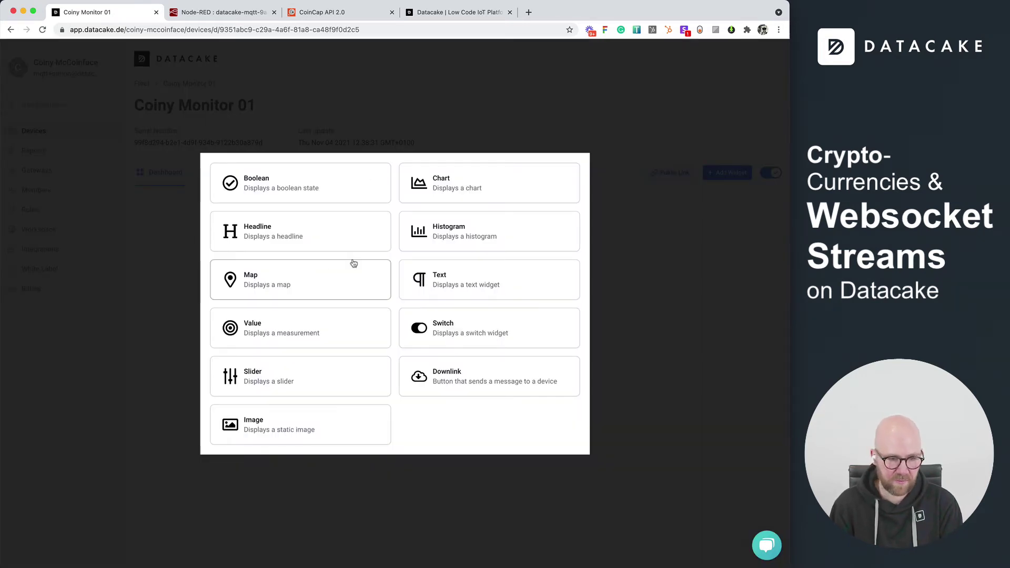
click(282, 345)
click(298, 316)
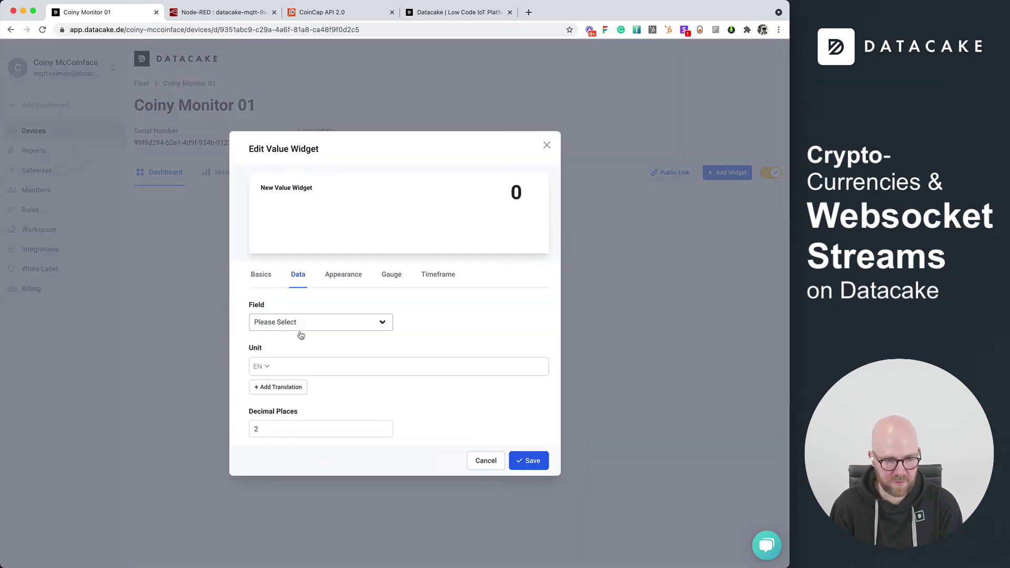
click(303, 326)
click(304, 334)
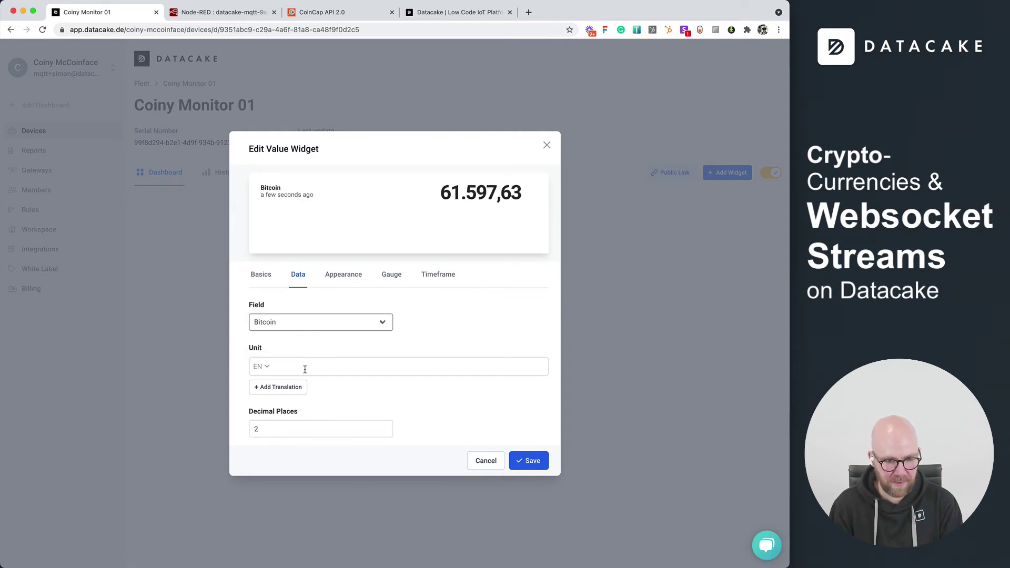
Step: Set the Bitcoin widget's unit to $, look through its appearance and gauge settings, and save the widget
click(304, 369)
text($)
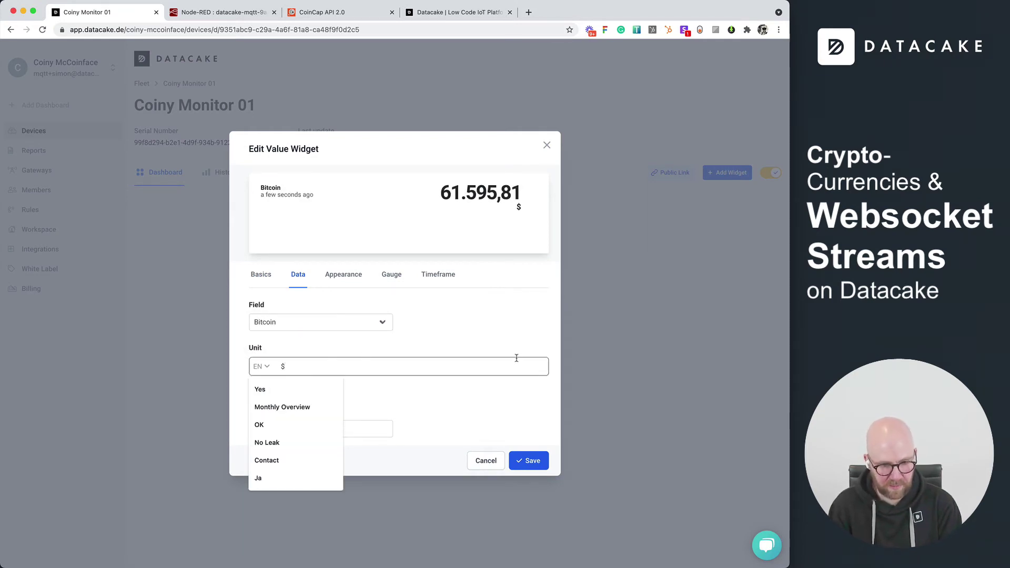
click(516, 337)
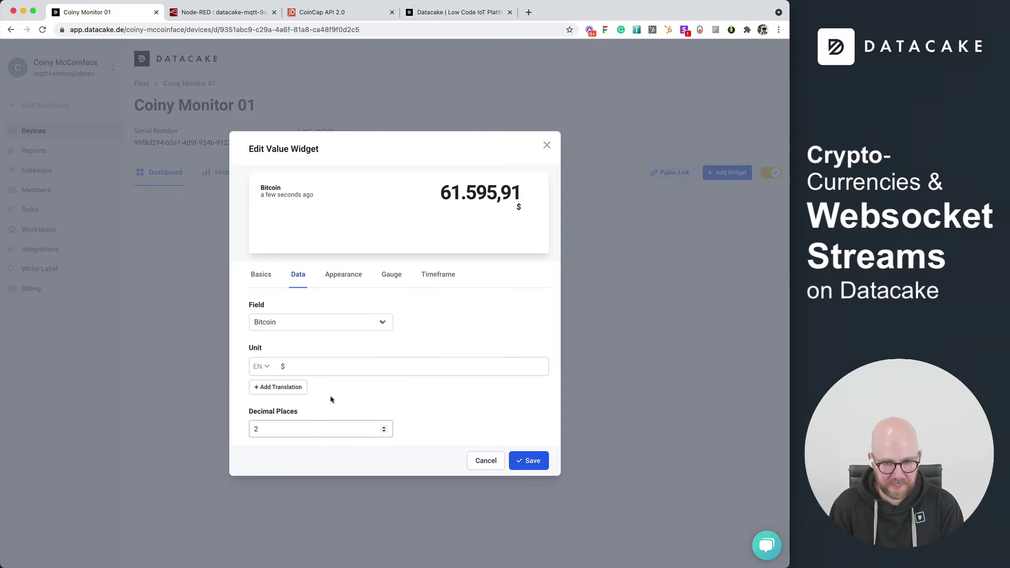
click(341, 275)
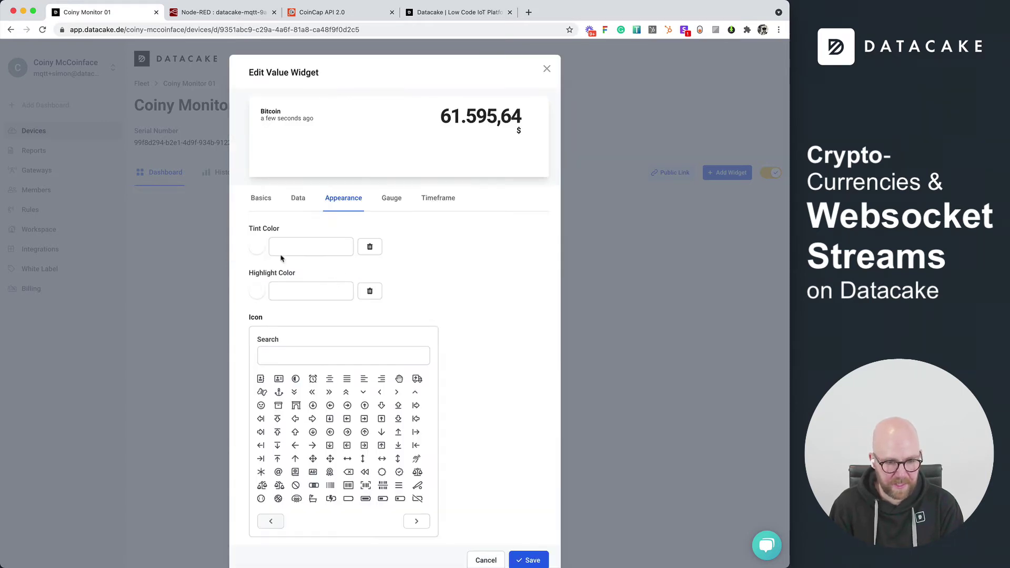
click(390, 206)
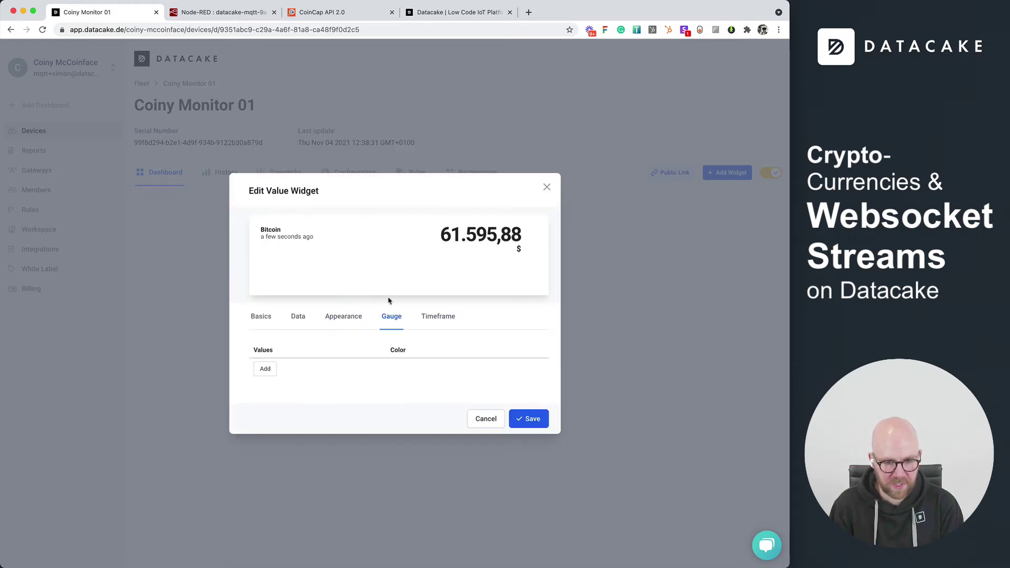
click(537, 420)
Step: Enlarge the Bitcoin widget to half the dashboard width and place a duplicate of it alongside in the same row
drag(344, 303, 453, 353)
click(444, 232)
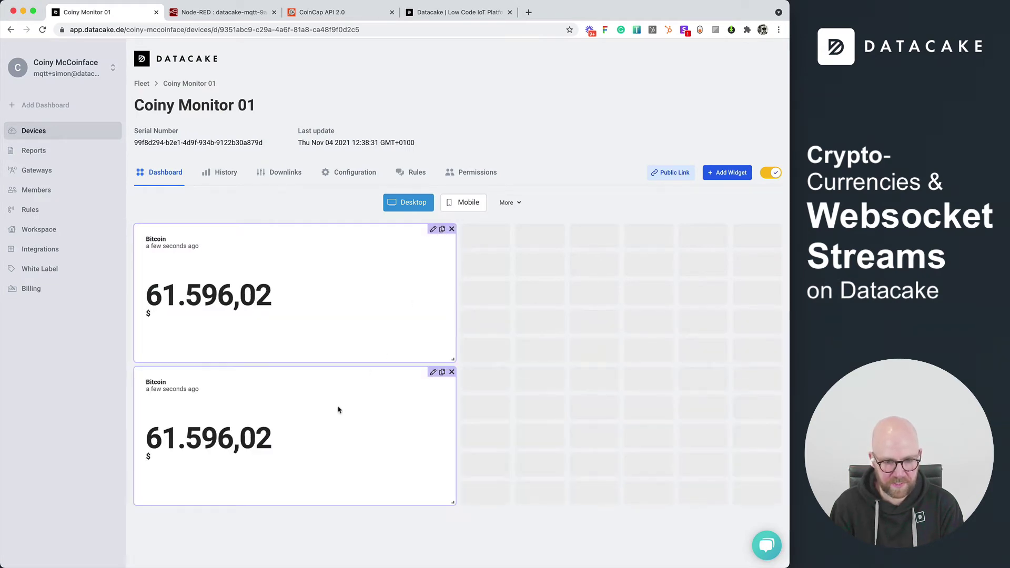
mouse_move(339, 411)
mouse_down()
mouse_move(614, 262)
mouse_move(570, 276)
mouse_move(620, 267)
mouse_up()
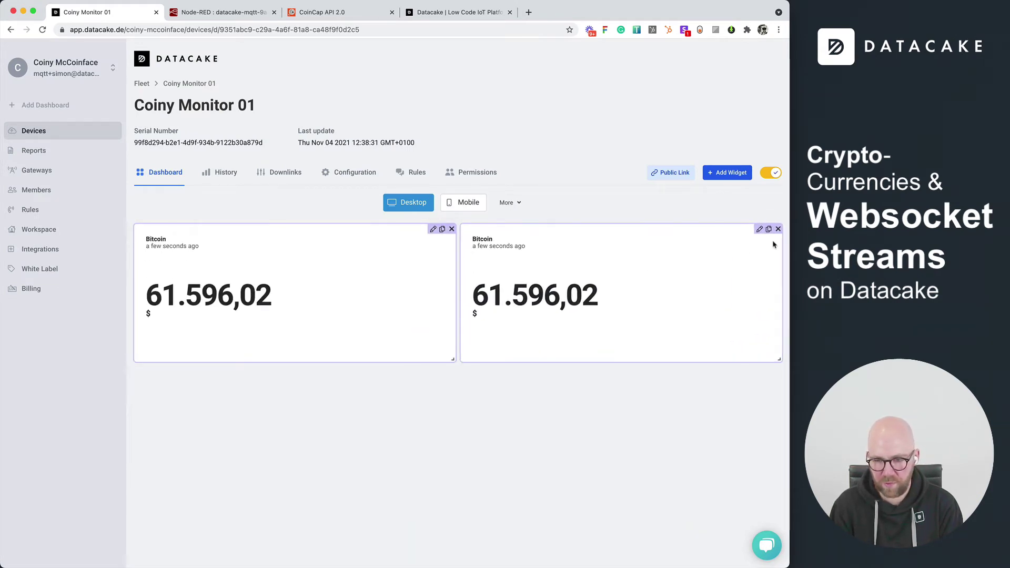
Step: Change the duplicated widget's field to Ethereum, save it, and finish editing the dashboard with both widgets slightly shorter
click(760, 230)
click(298, 340)
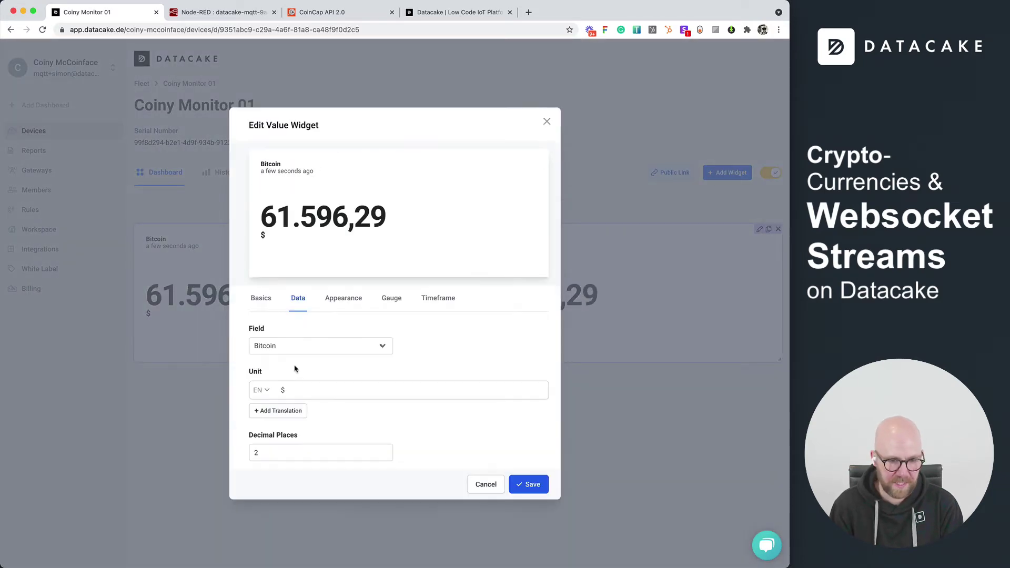
click(306, 346)
click(305, 354)
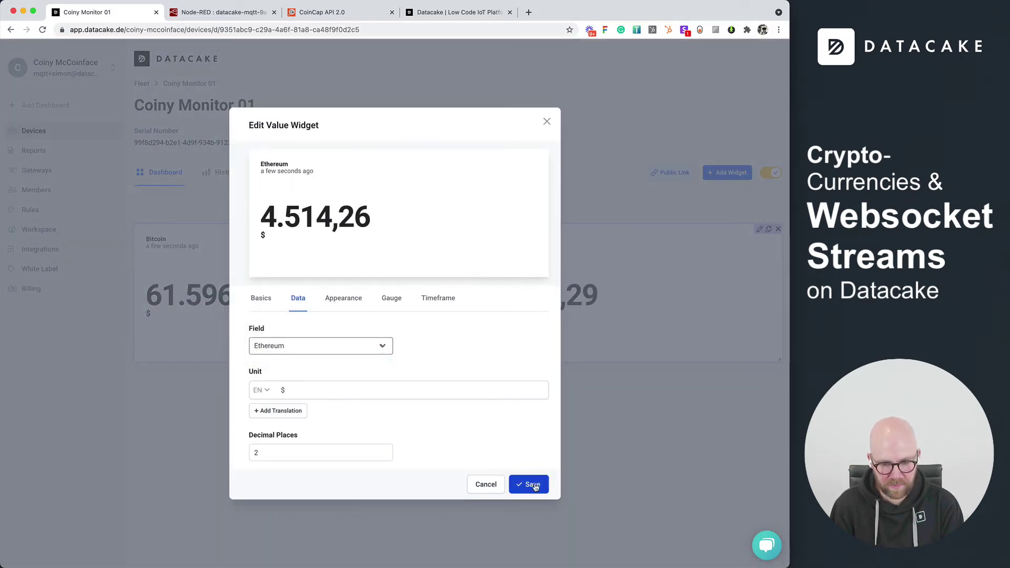
click(531, 483)
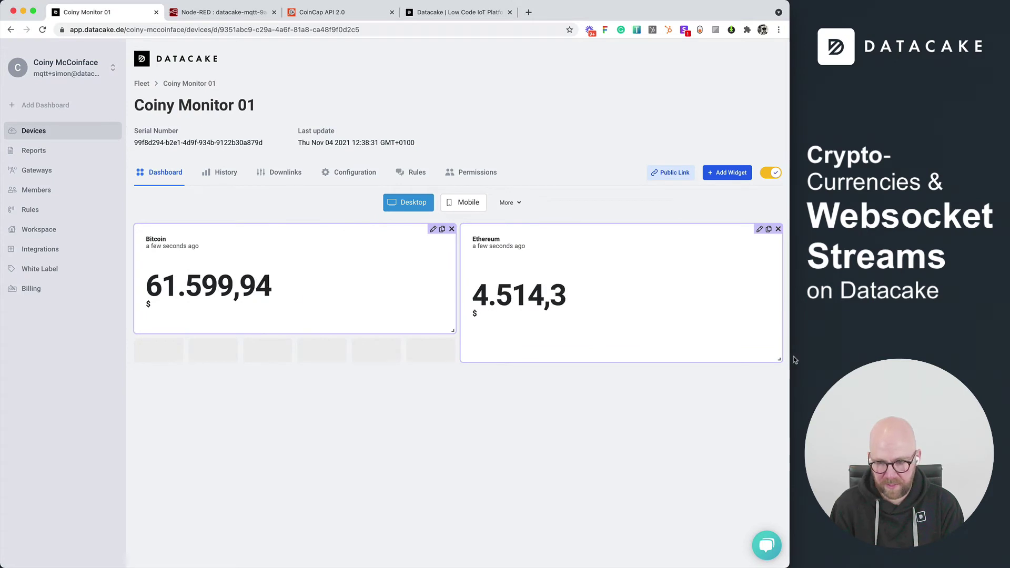
click(771, 173)
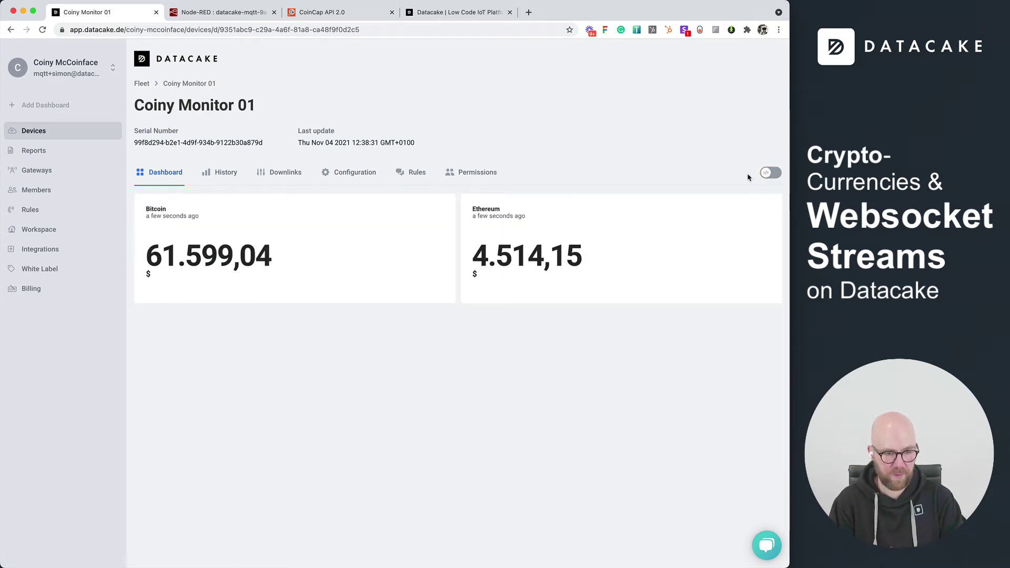
Step: Reactivate dashboard edit mode and duplicate the Bitcoin price widget
click(770, 173)
click(507, 203)
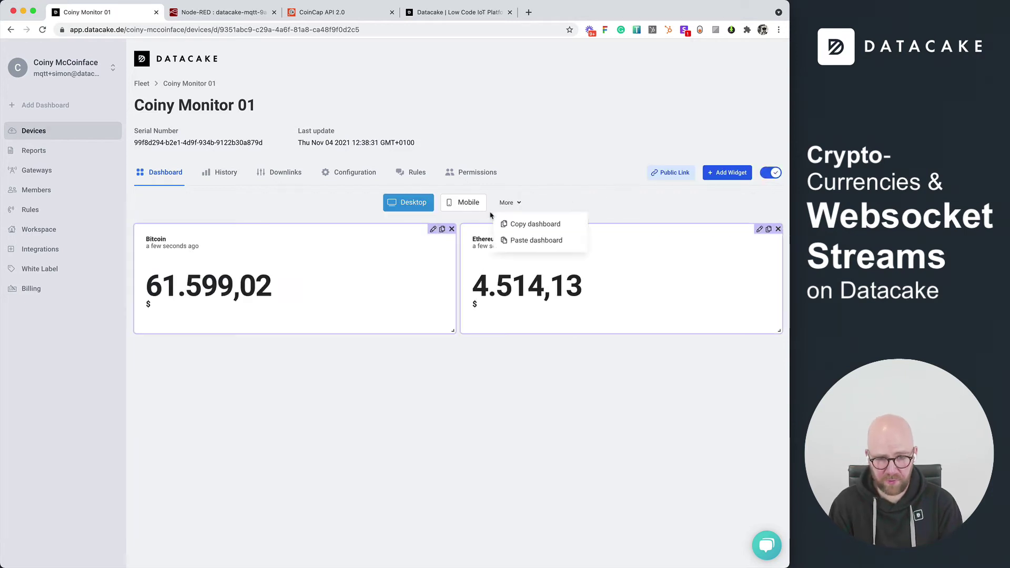
click(442, 229)
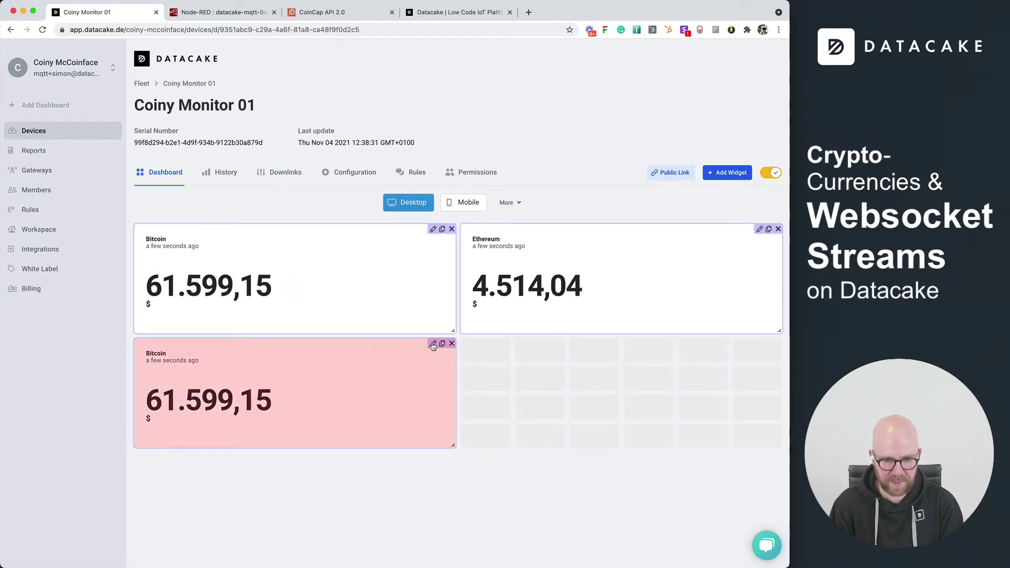
Step: Give the duplicated Bitcoin widget a timerange operation of Change (percentage), from "1 hour ago" until "now"
click(433, 343)
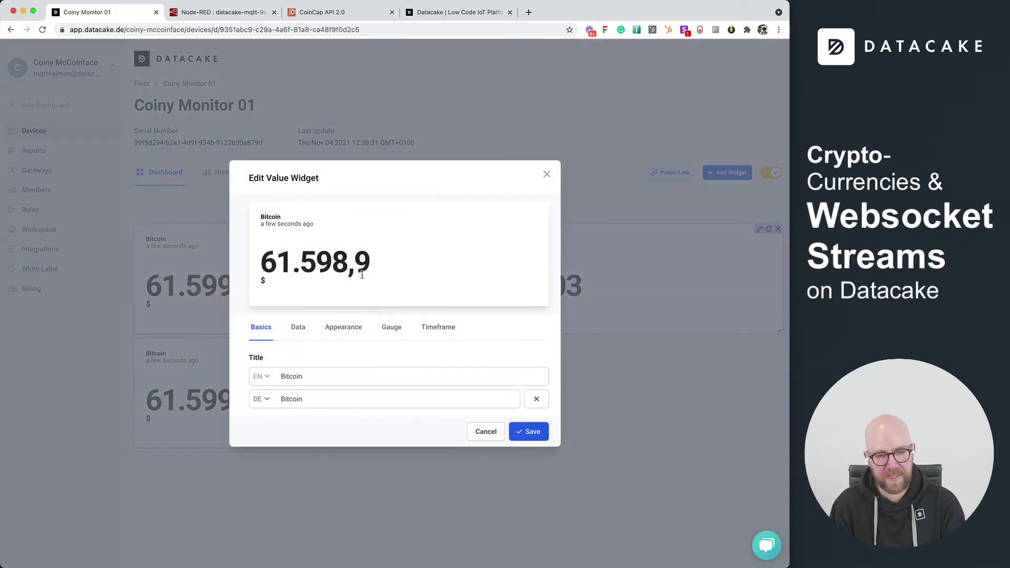
click(447, 331)
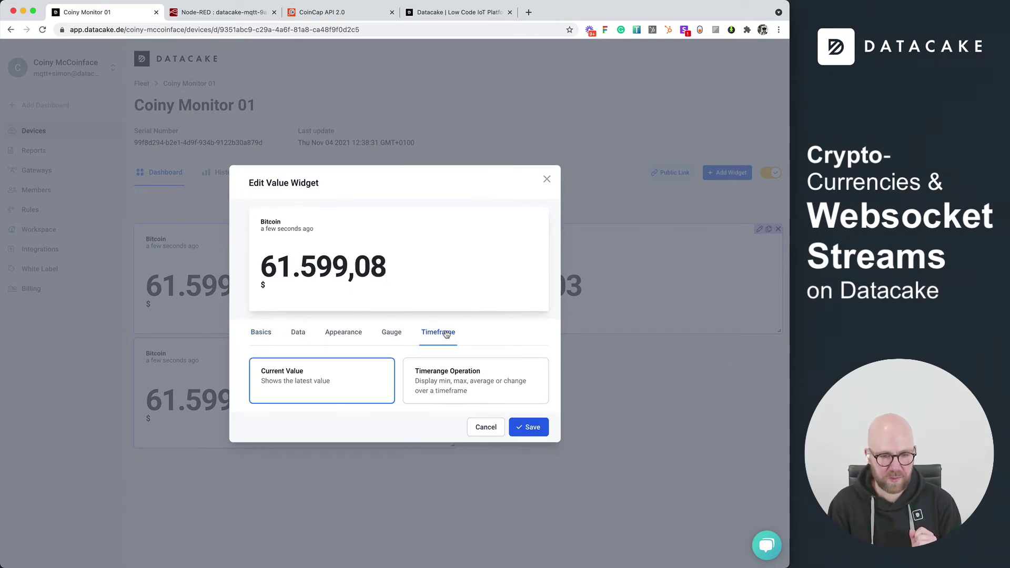
click(441, 378)
click(308, 358)
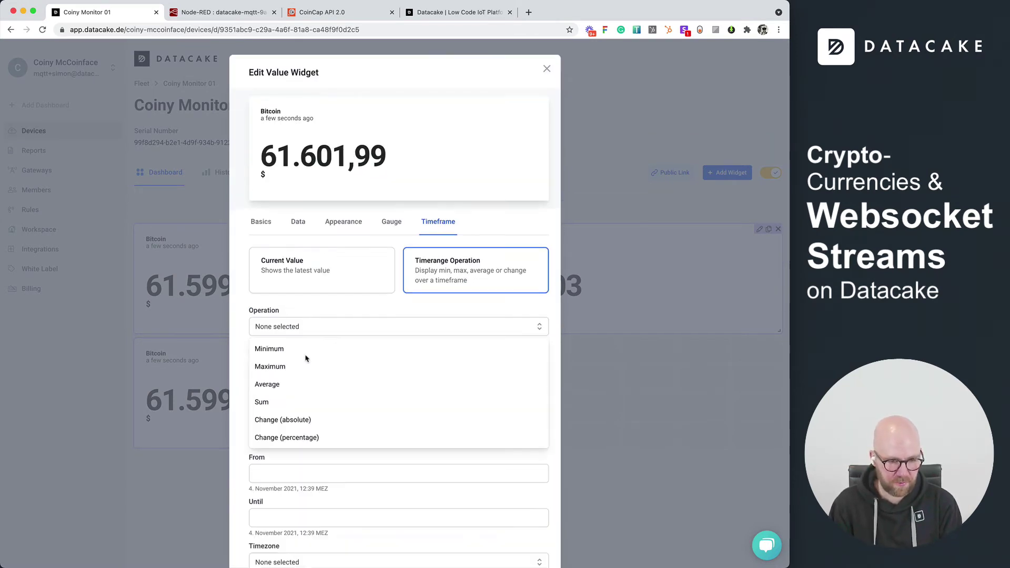
click(309, 438)
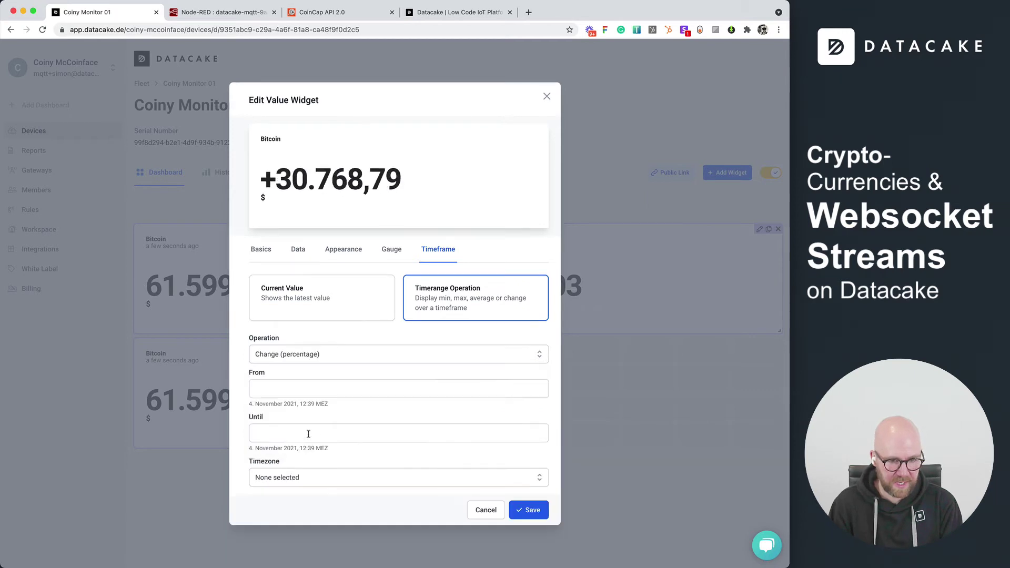
click(294, 382)
text(1 our)
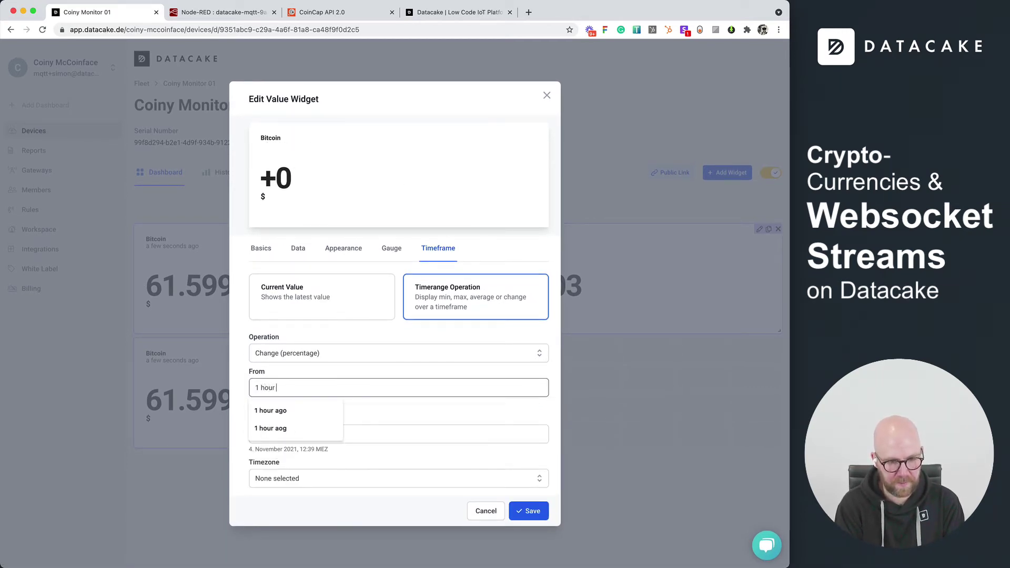
key(Tab)
text(now)
key(Tab)
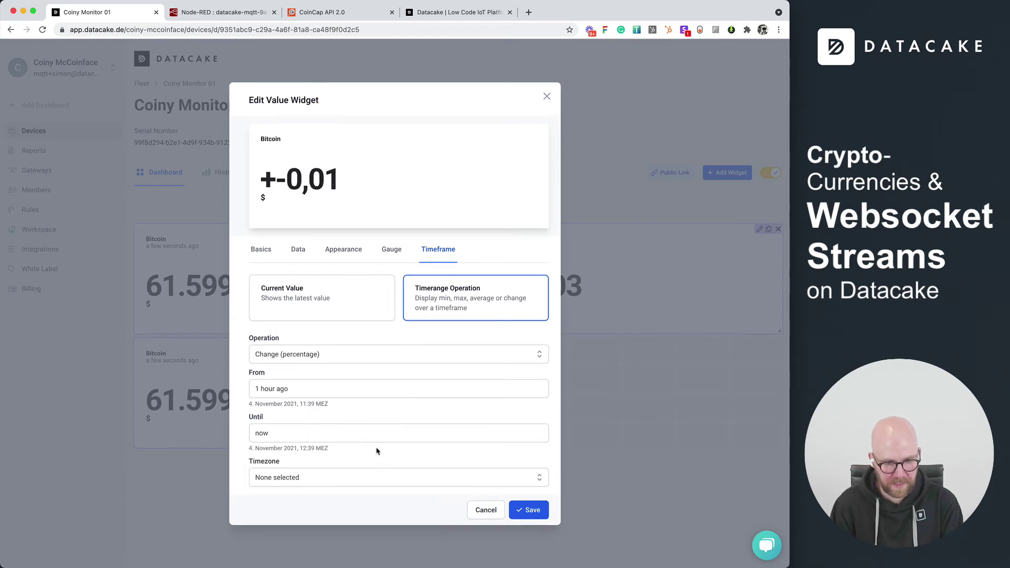
Step: Set the unit of the Bitcoin change widget to %, recheck its timeframe settings, and save it
click(298, 249)
click(347, 289)
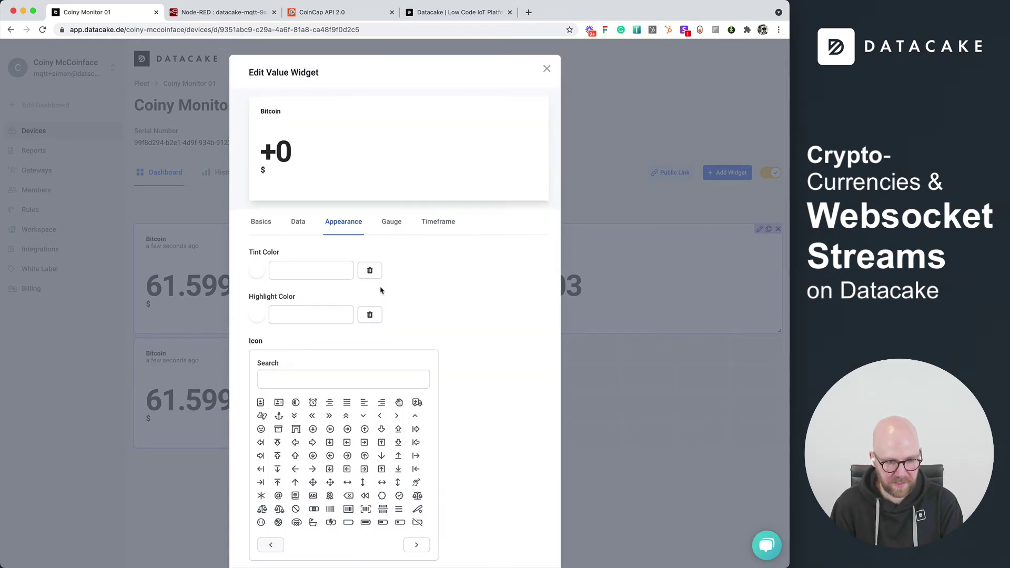
click(257, 225)
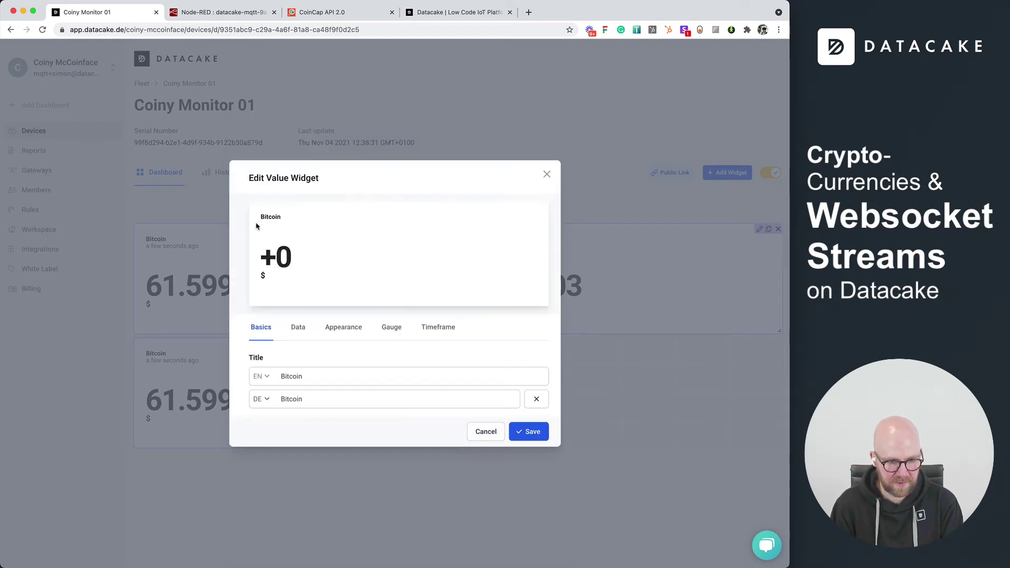
click(298, 327)
click(303, 375)
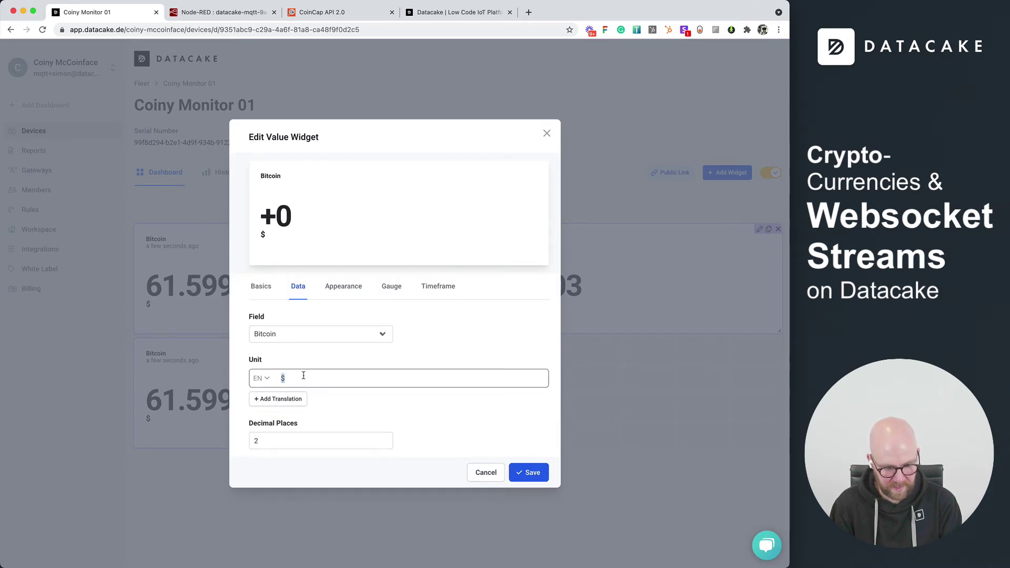
text(%)
click(438, 287)
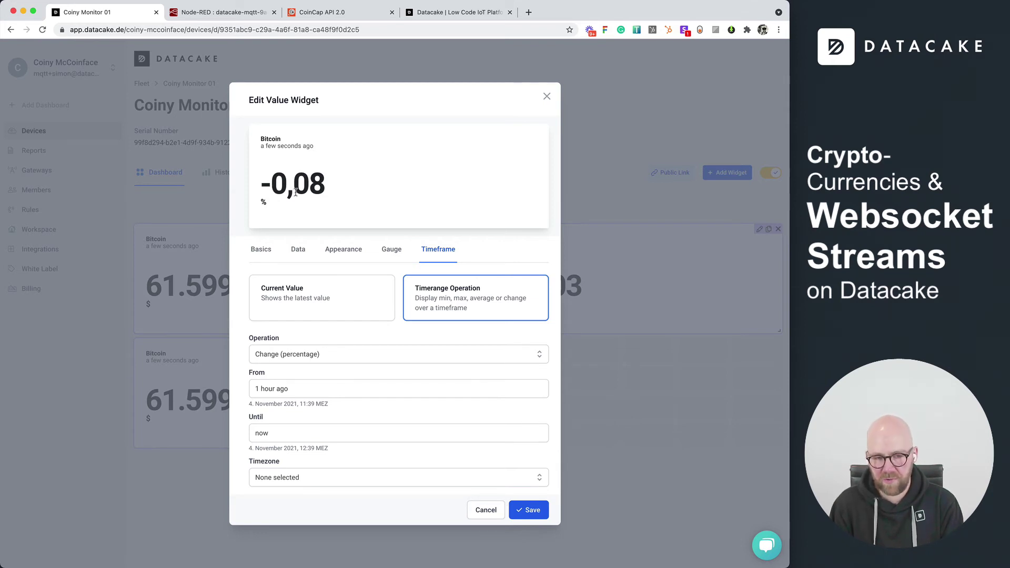
click(521, 510)
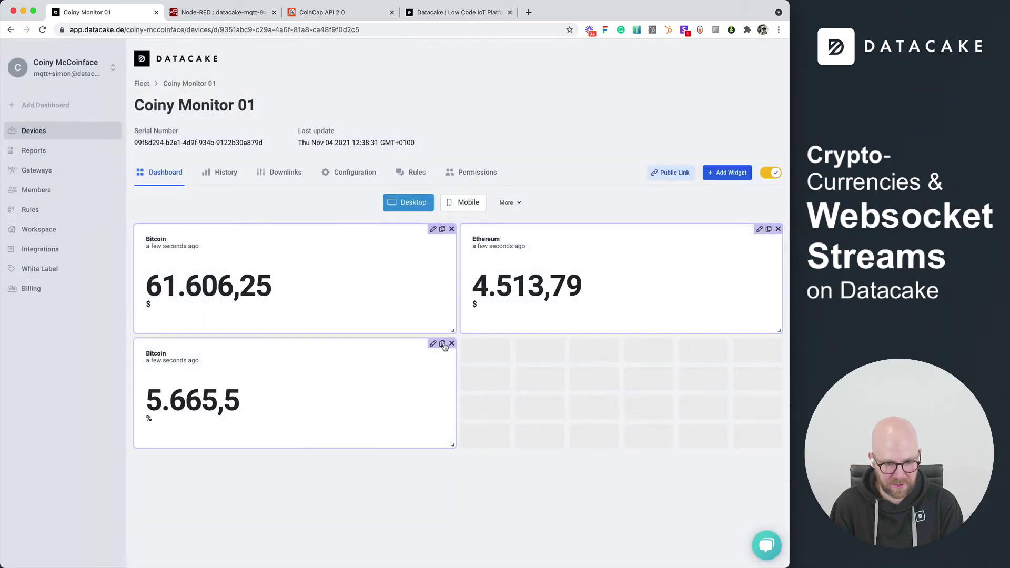
Step: Duplicate the Bitcoin percentage widget into the space below the Ethereum price and set the copy's field to Ethereum
click(444, 346)
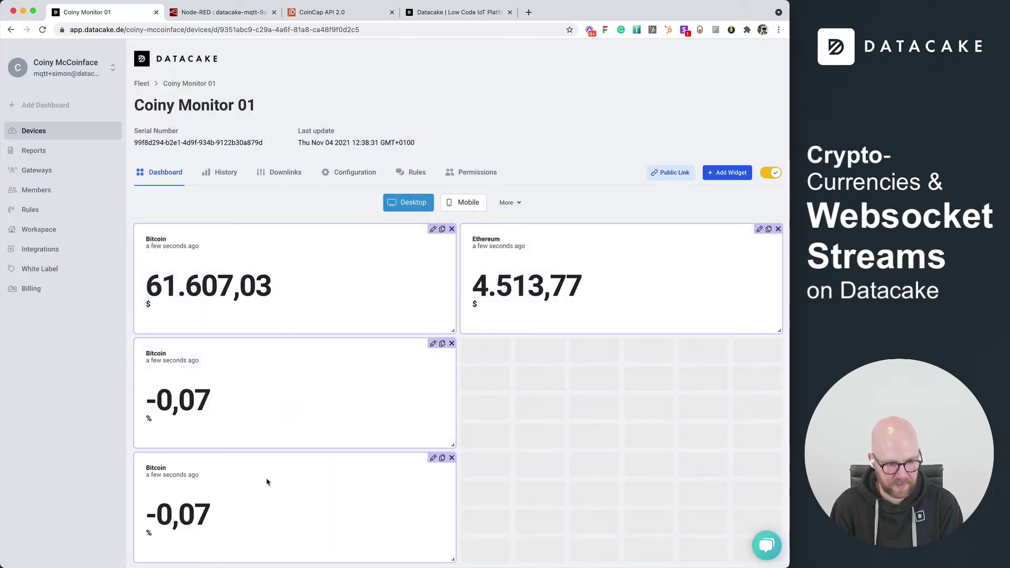
drag(268, 478, 692, 370)
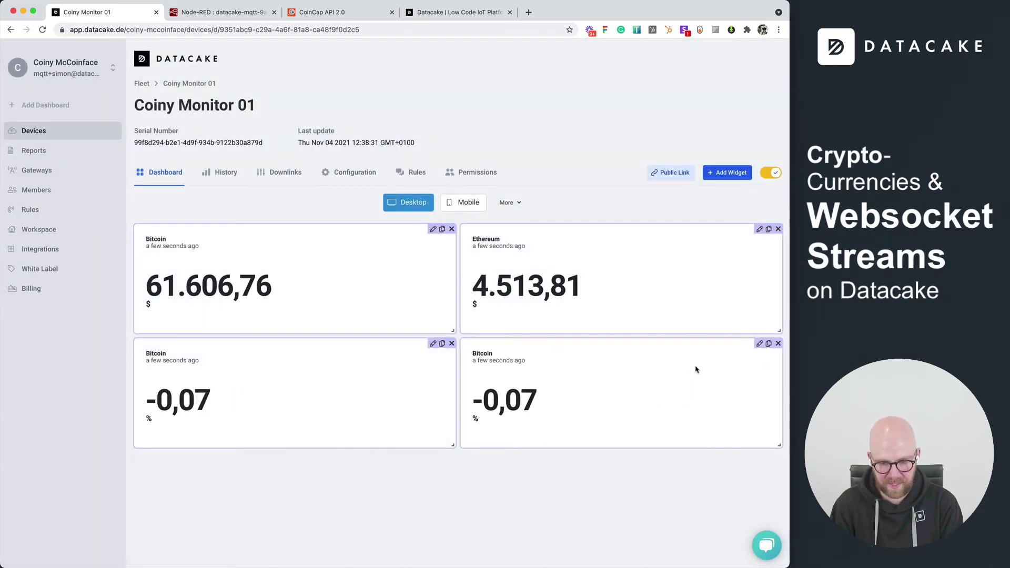
click(760, 345)
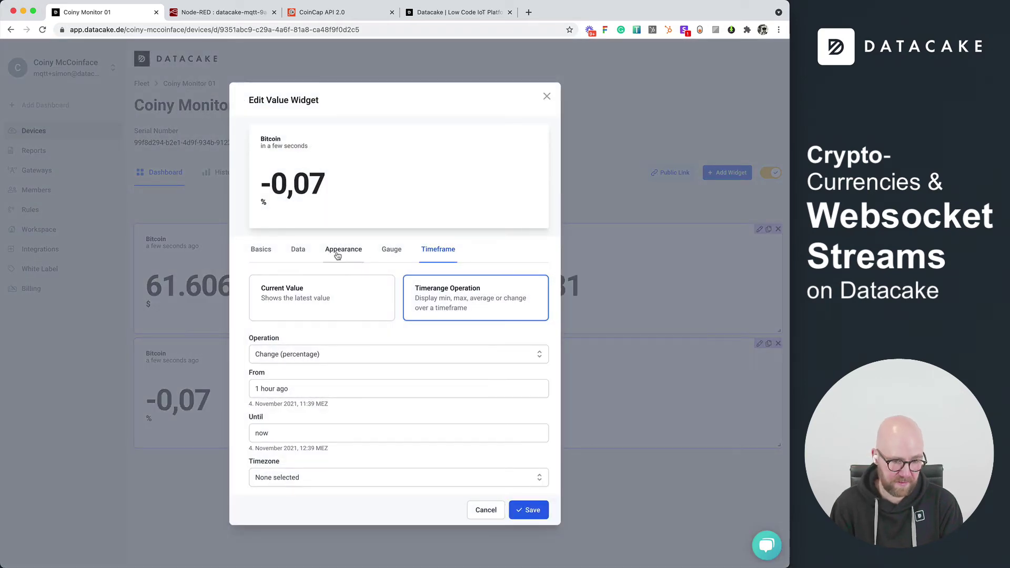
click(294, 257)
click(316, 334)
click(274, 346)
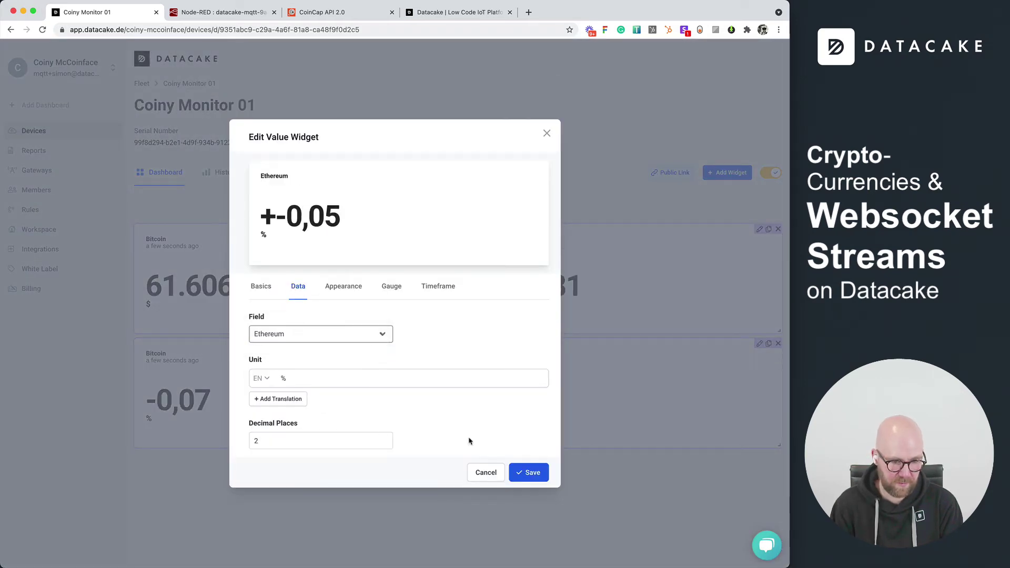
click(528, 474)
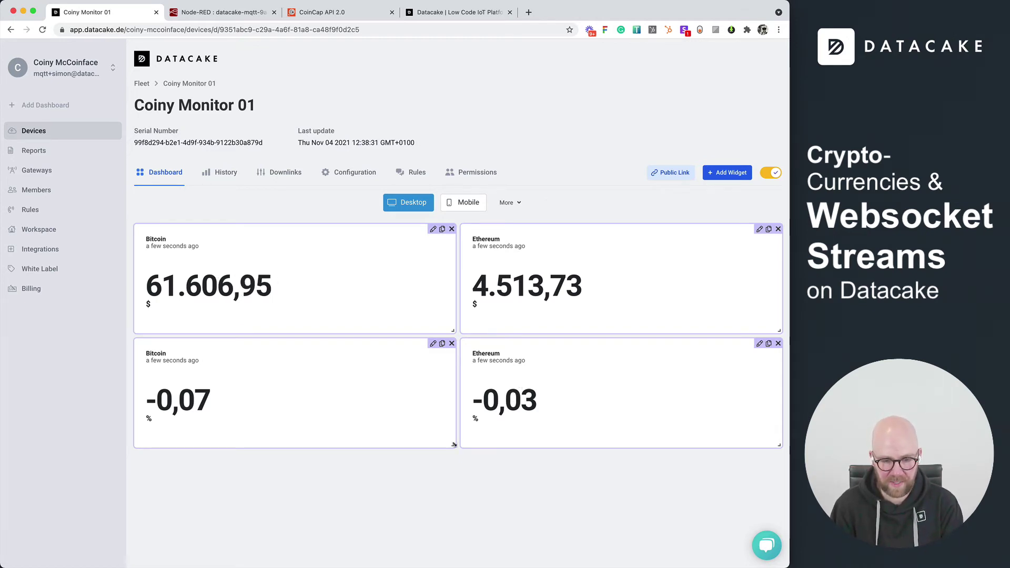
Step: Reduce the height of the Bitcoin and Ethereum percentage widgets to compact single-line tiles of equal size
drag(454, 445, 453, 391)
drag(780, 446, 772, 396)
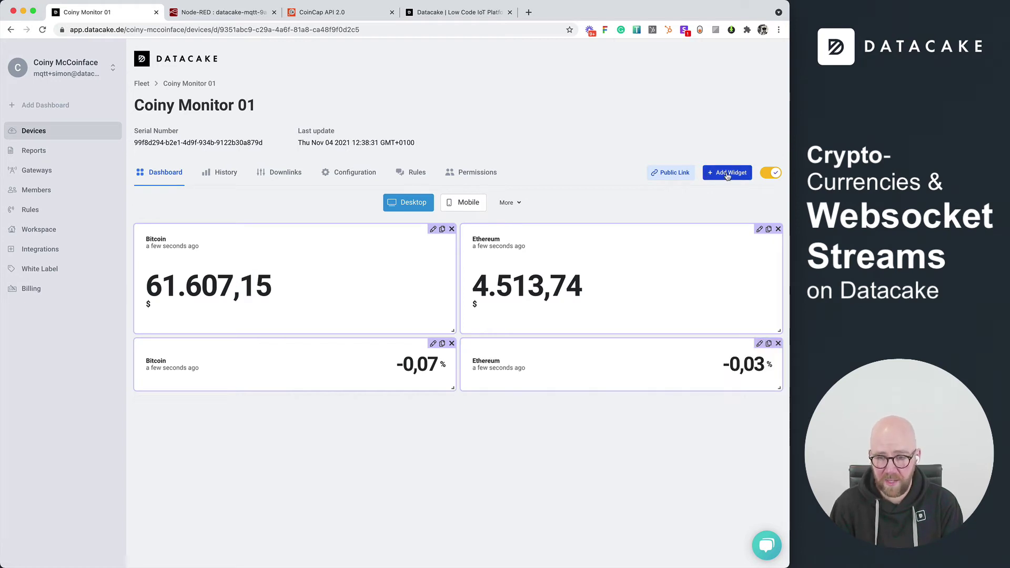
Step: Add a chart widget to the dashboard and give it two data fields
click(728, 173)
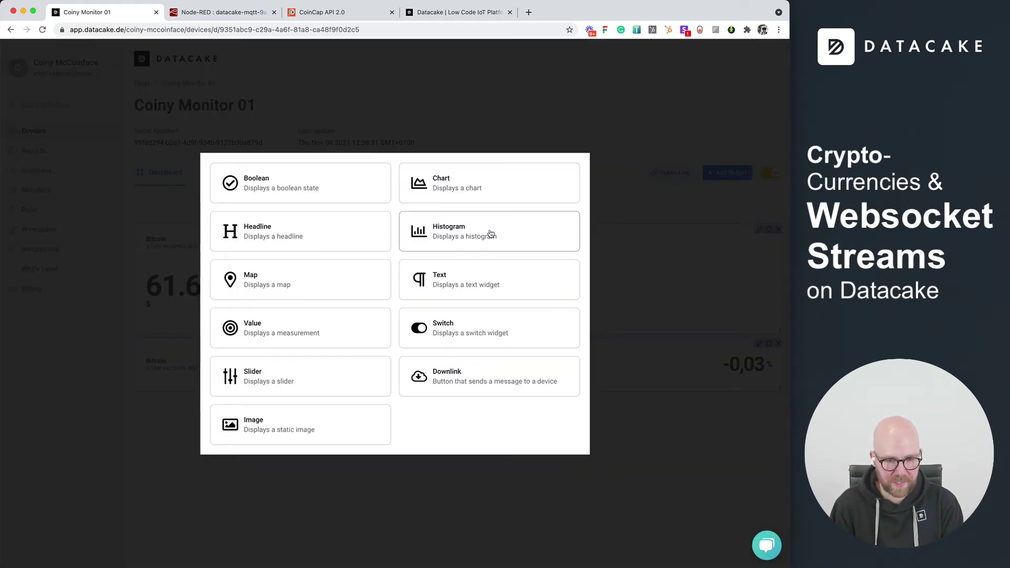
click(470, 195)
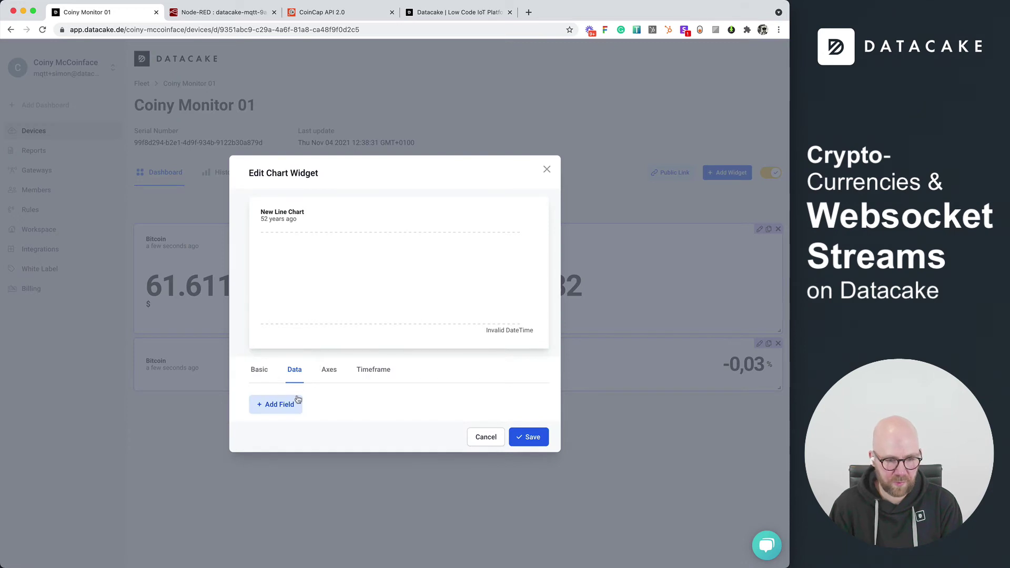
click(295, 404)
click(296, 545)
scroll(350, 408, down, 5)
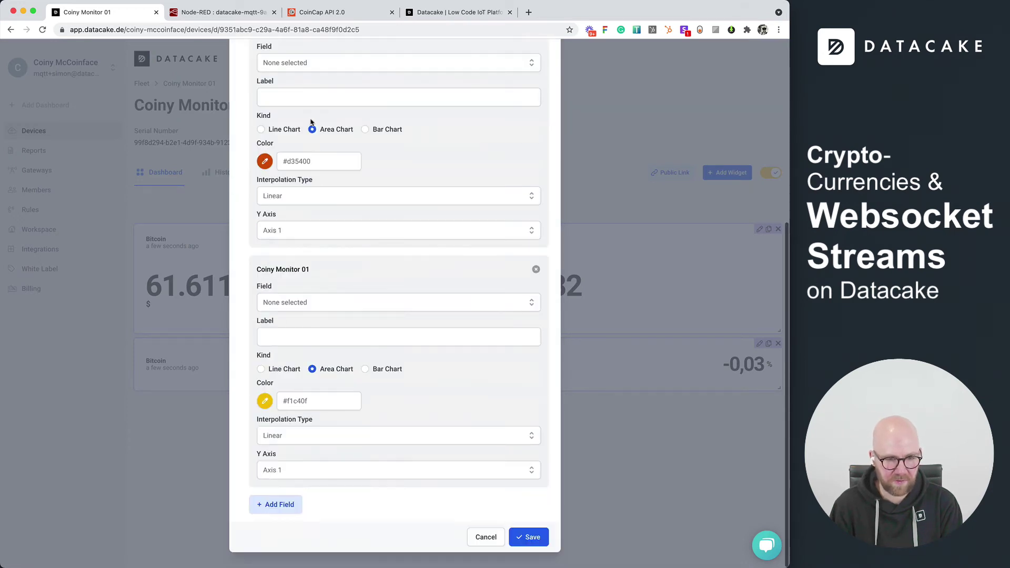
Step: Assign Bitcoin to the chart's first data field and Ethereum to the second
scroll(287, 158, up, 2)
click(287, 153)
click(288, 167)
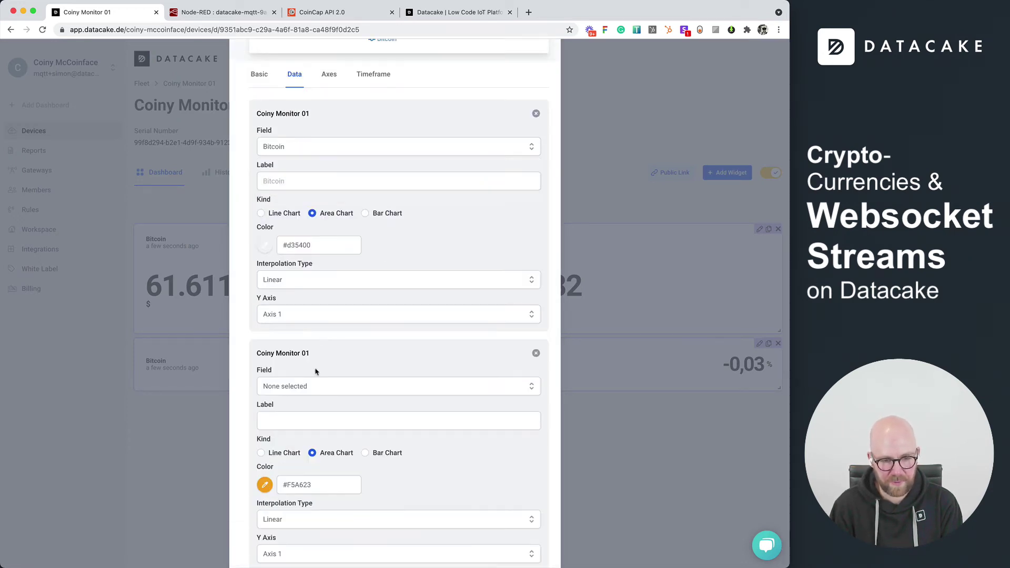
scroll(308, 388, down, 2)
click(303, 327)
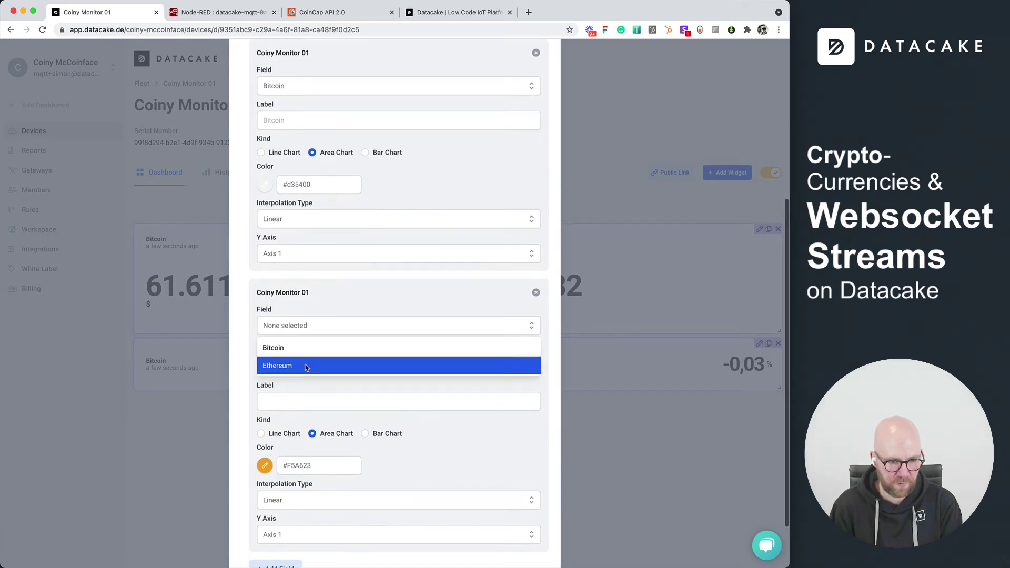
click(294, 368)
Step: Color the Bitcoin series blue (#4299e1) and the Ethereum series pink (#ed64a6)
click(267, 186)
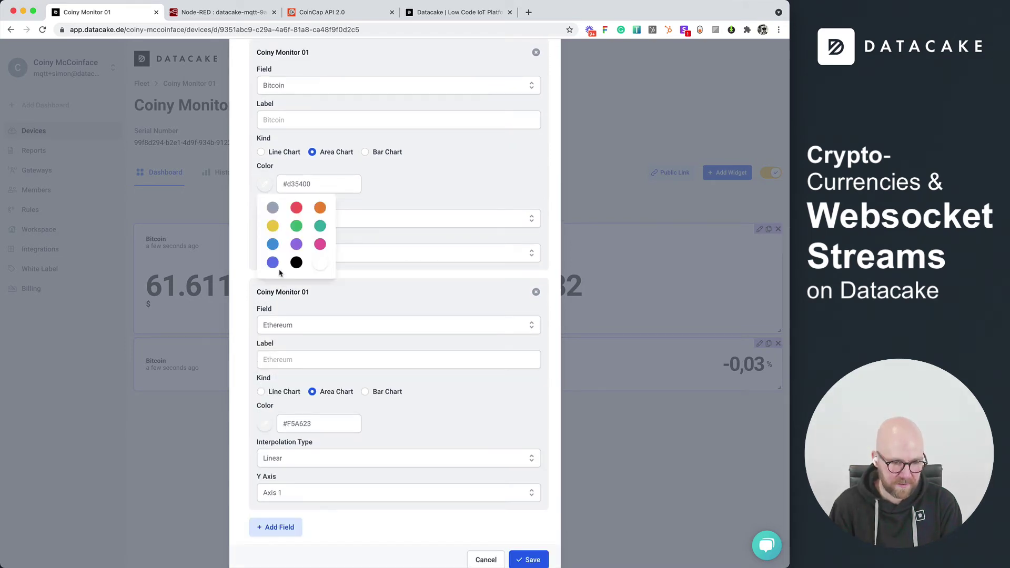
click(273, 244)
click(266, 429)
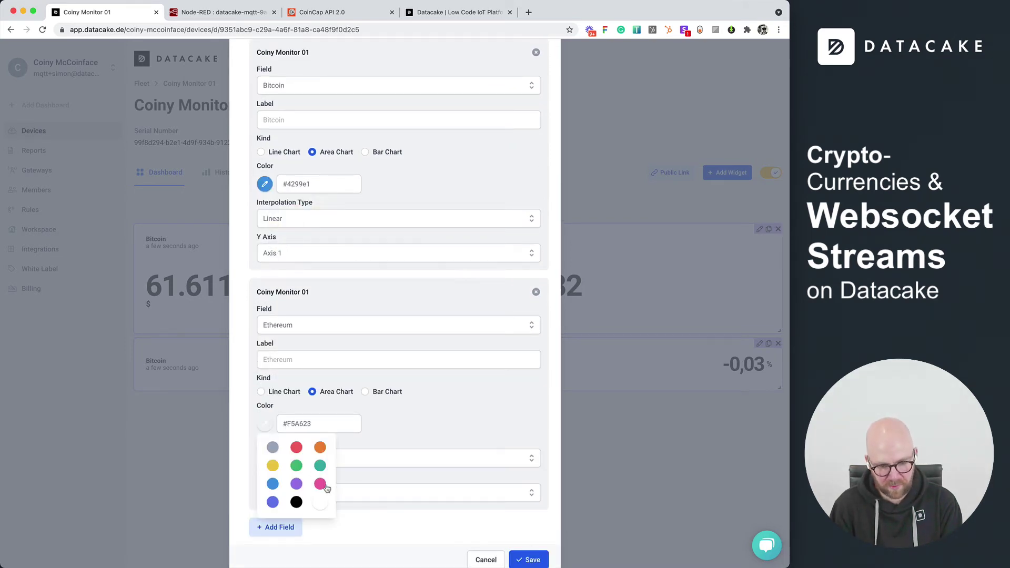
click(323, 483)
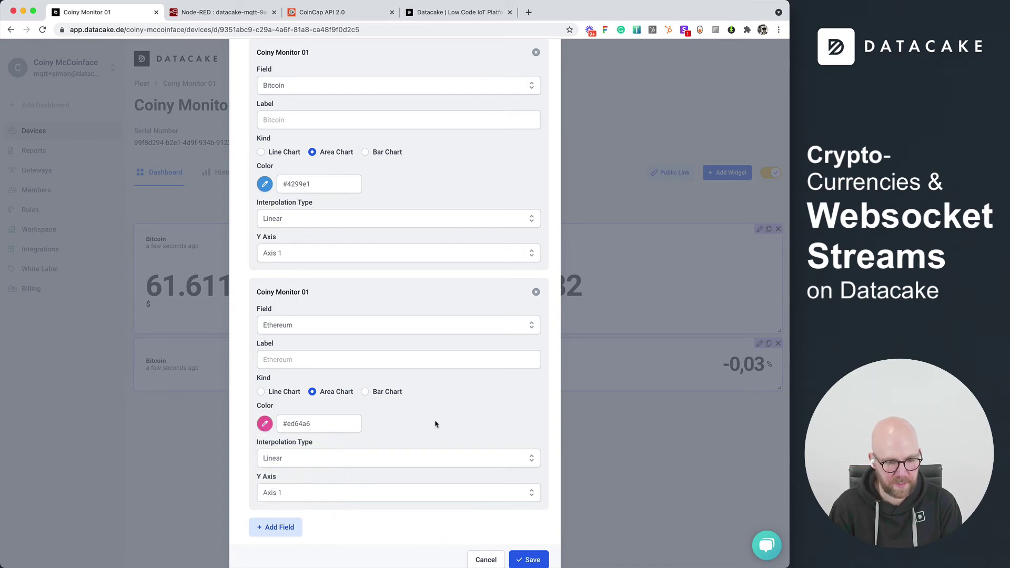
Step: Assign the Ethereum series to Axis 2 and set that axis's orientation to Right
click(323, 492)
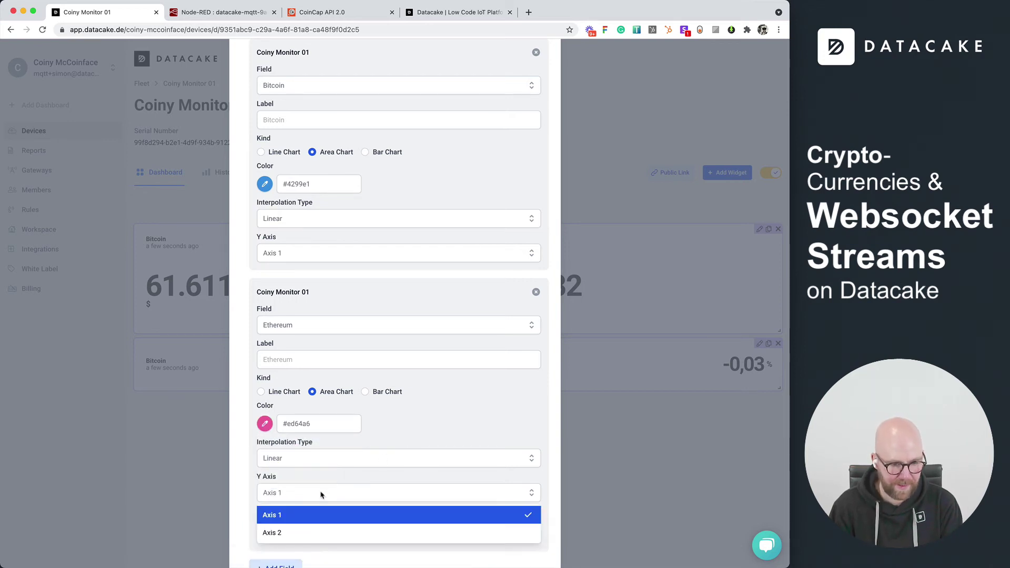
click(292, 532)
scroll(450, 413, up, 5)
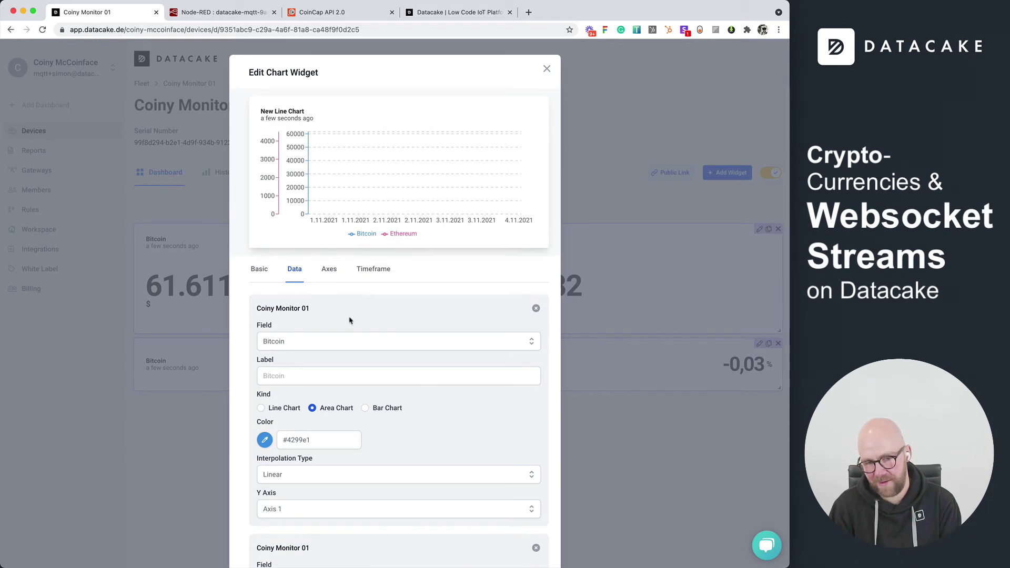
click(338, 278)
scroll(361, 332, down, 3)
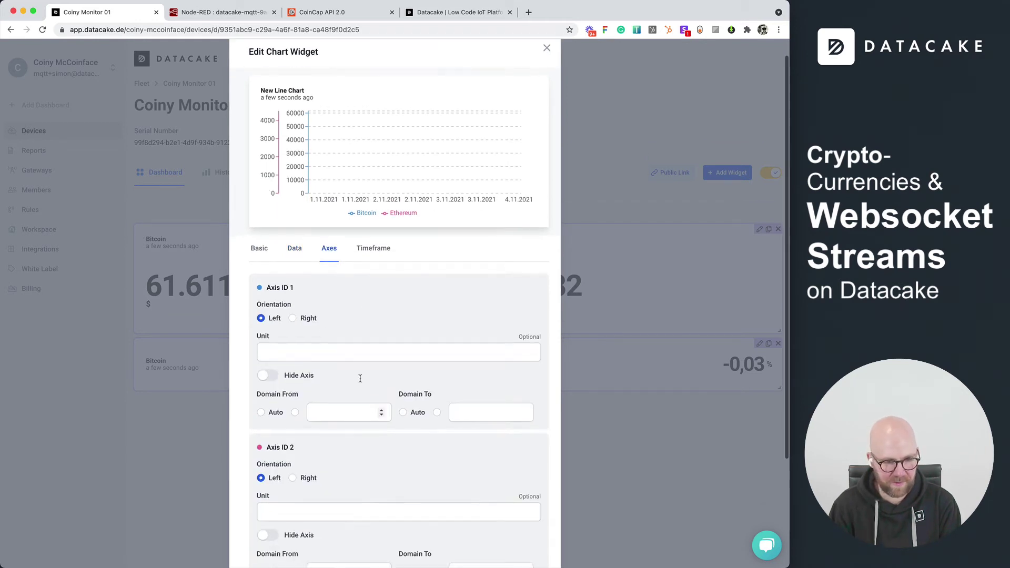
click(308, 429)
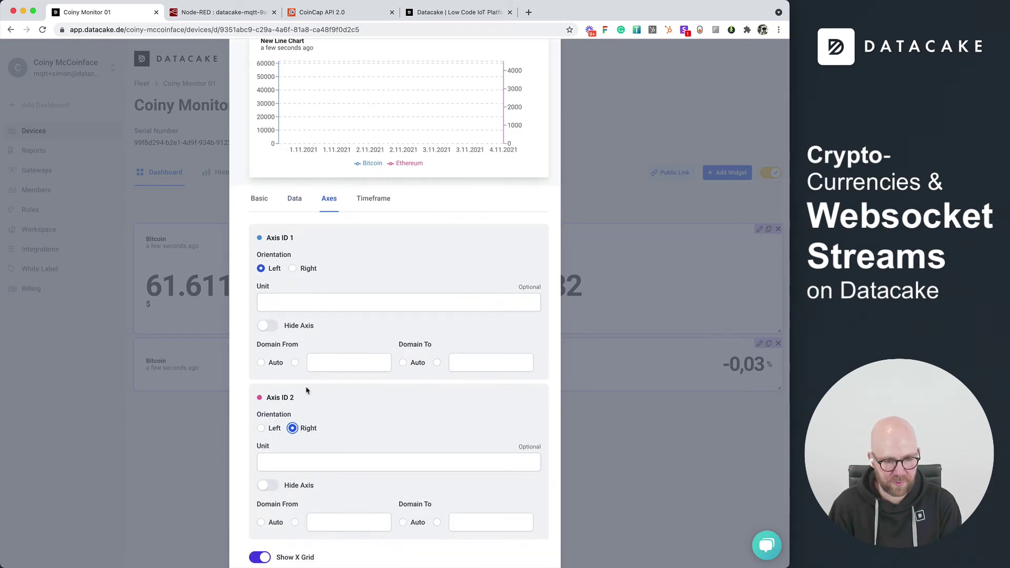
Step: Set the domain of both chart axes to Auto
click(274, 364)
click(277, 525)
scroll(377, 465, up, 3)
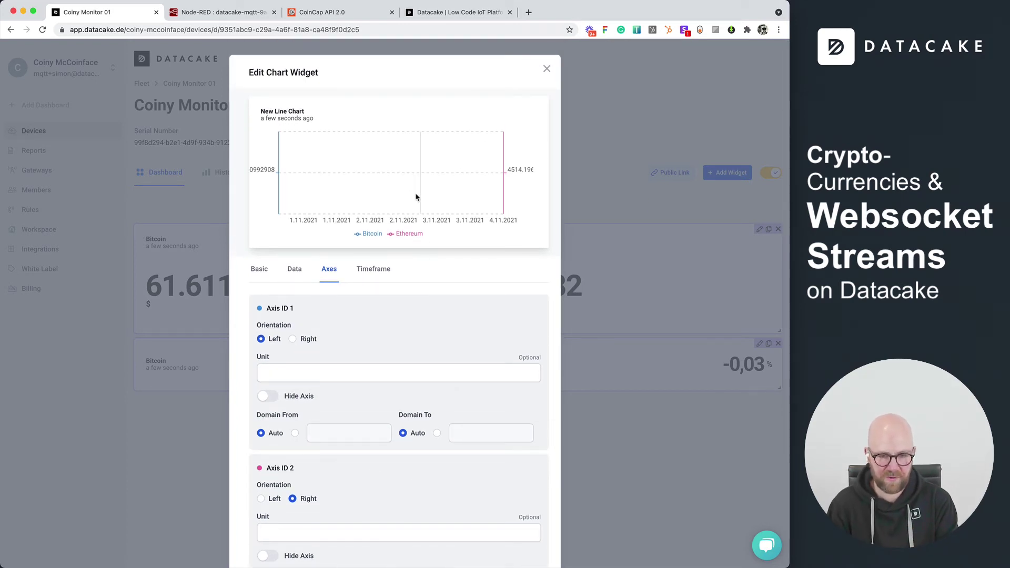
Step: Give the chart a custom timeframe from "1 hour ago" until "now"
click(376, 275)
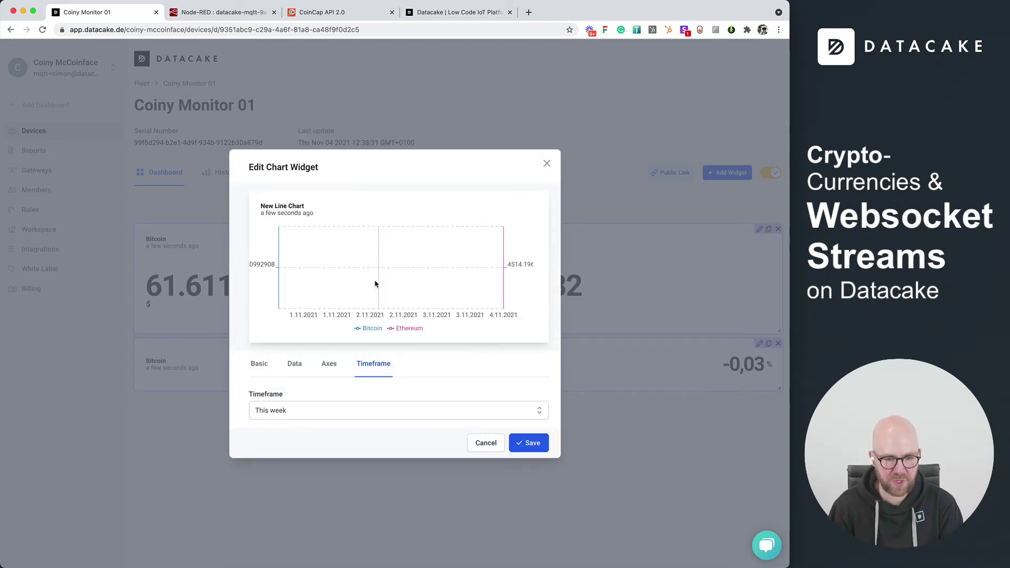
click(323, 413)
click(314, 465)
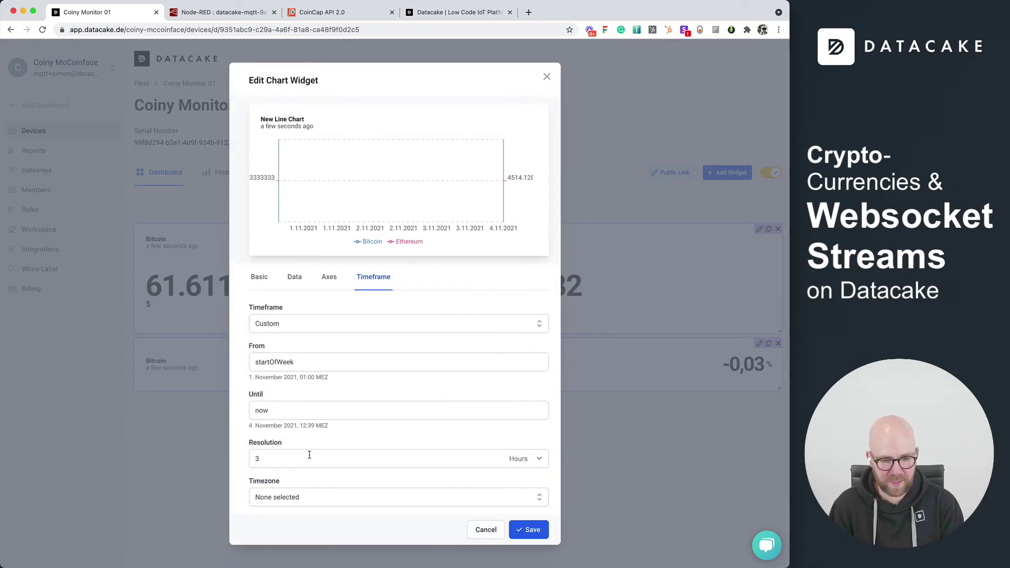
double_click(317, 411)
double_click(318, 361)
text(1 hour ago)
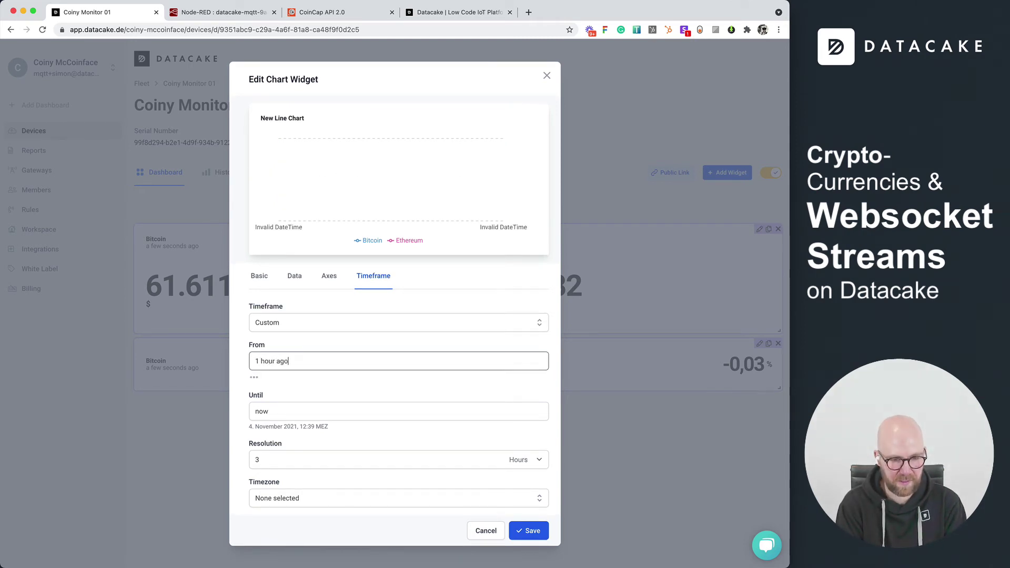
key(Tab)
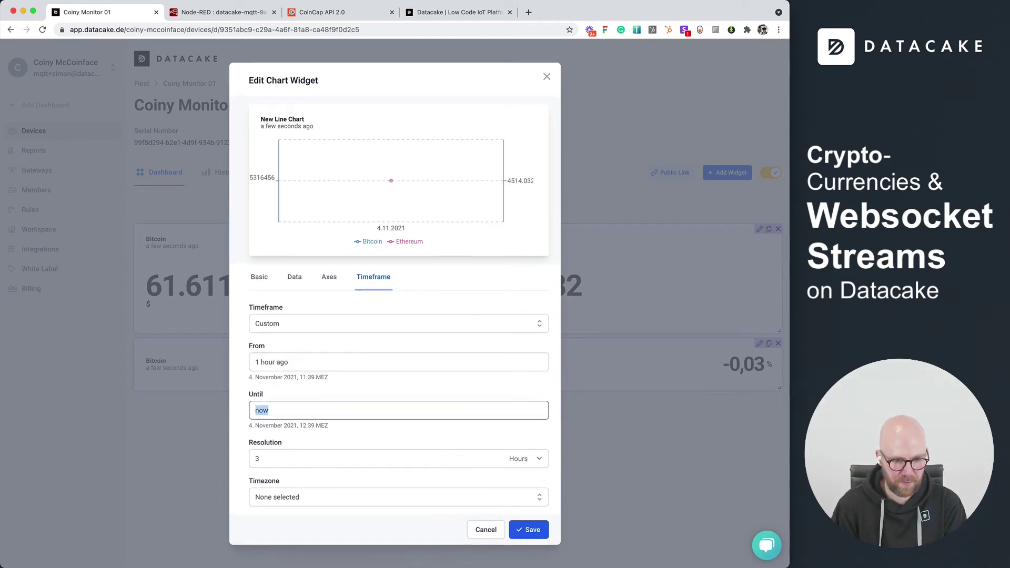
key(Tab)
Step: Set the chart's resolution to 1 minute and save the widget
click(521, 460)
click(522, 450)
double_click(417, 463)
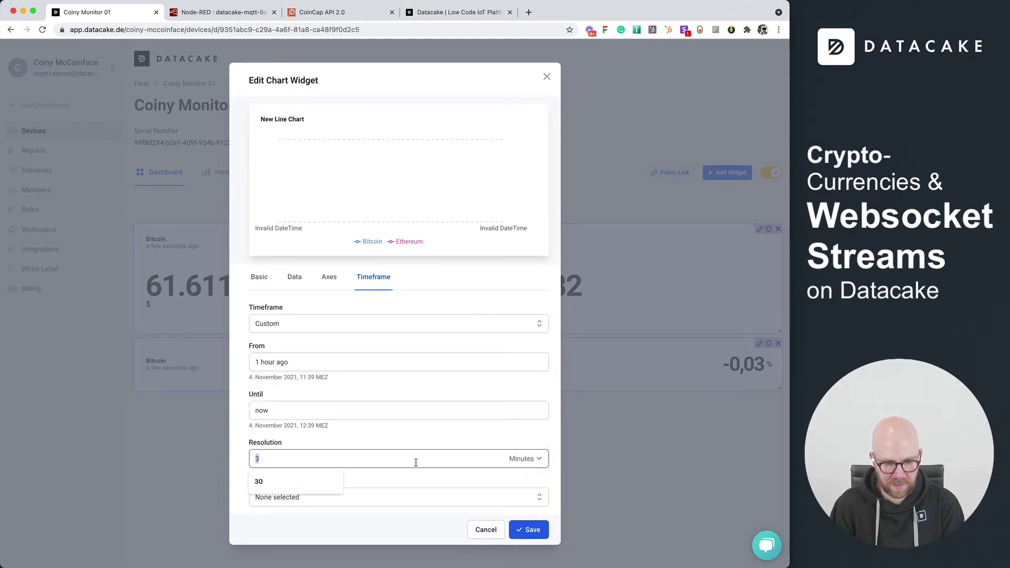
text(1)
click(430, 441)
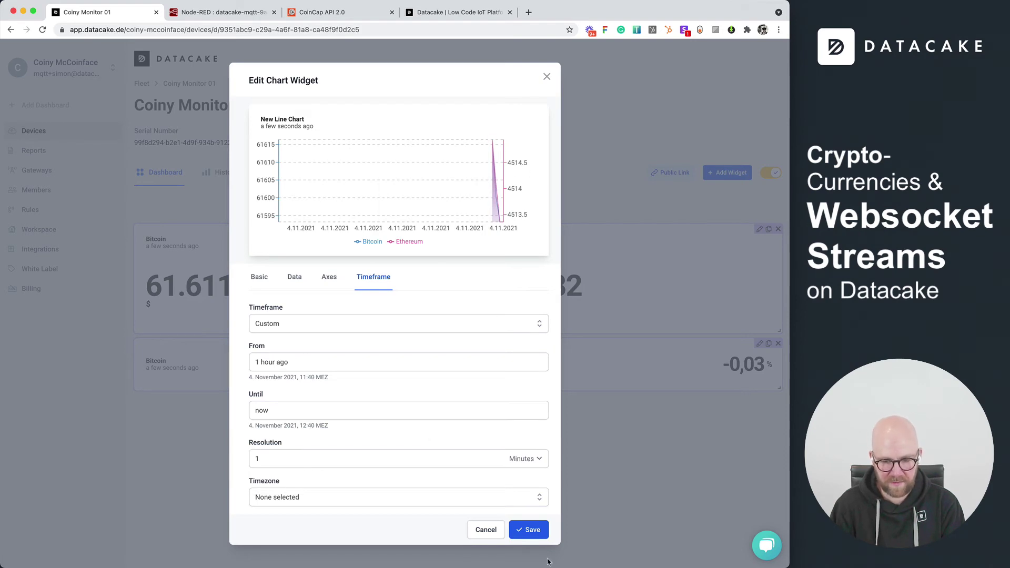
click(529, 530)
Step: Place the line chart below the percentage tiles, widen it to the full dashboard width, and leave dashboard editing
drag(420, 280, 415, 471)
drag(564, 502, 782, 506)
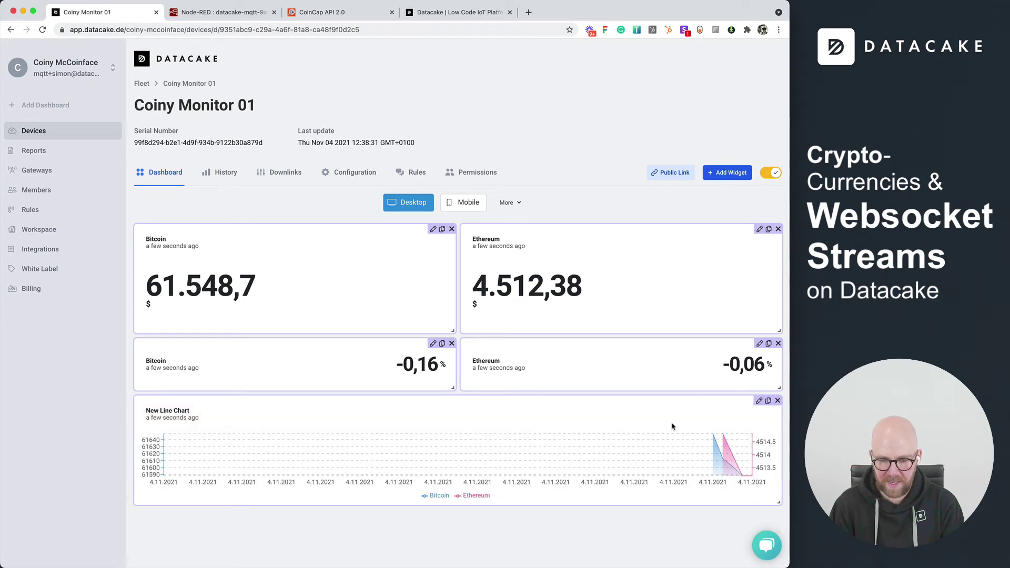
click(771, 173)
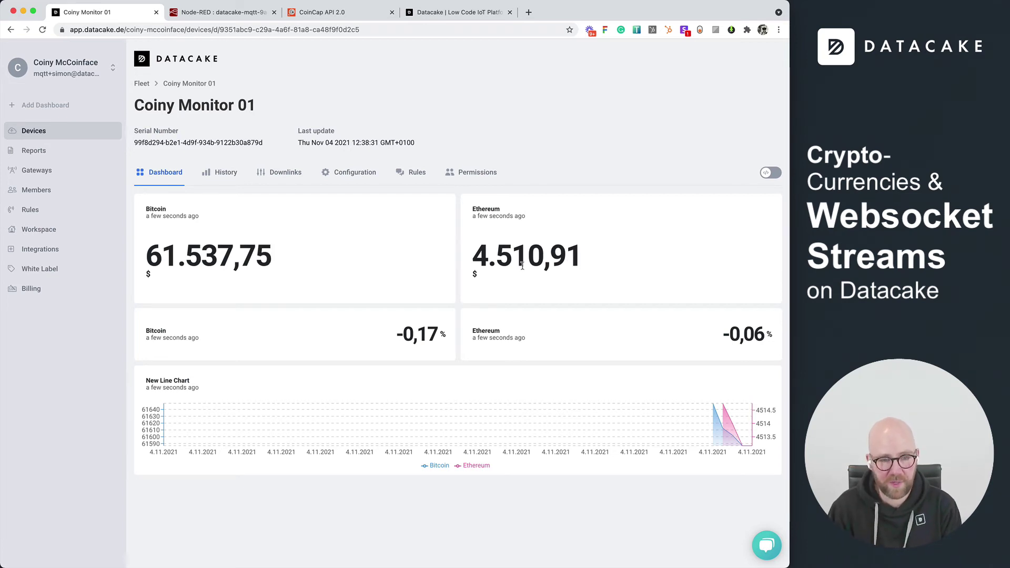
Step: Check the running websocket flow and its debug messages in Node-RED, and return to the Datacake dashboard
click(222, 12)
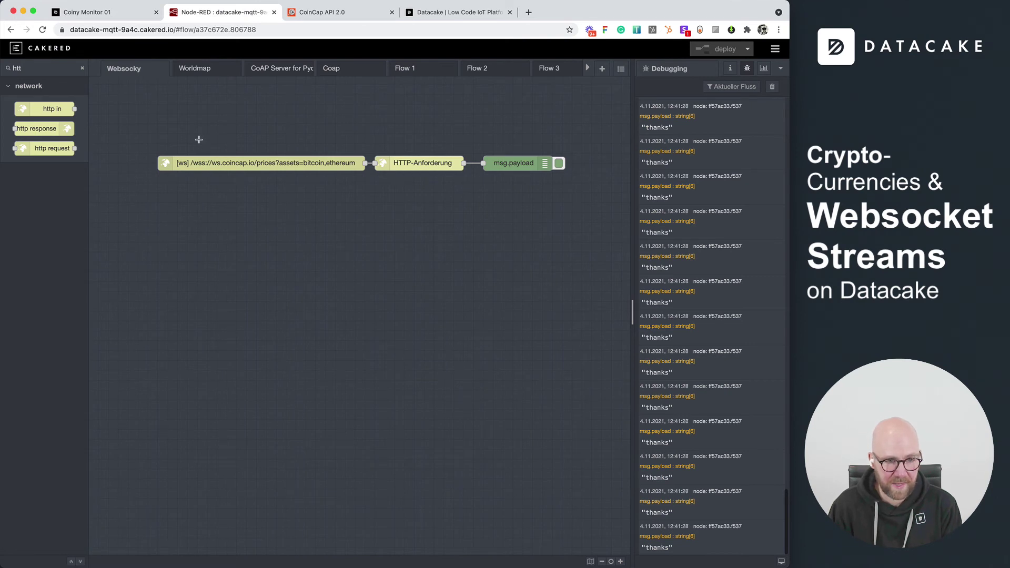
click(219, 162)
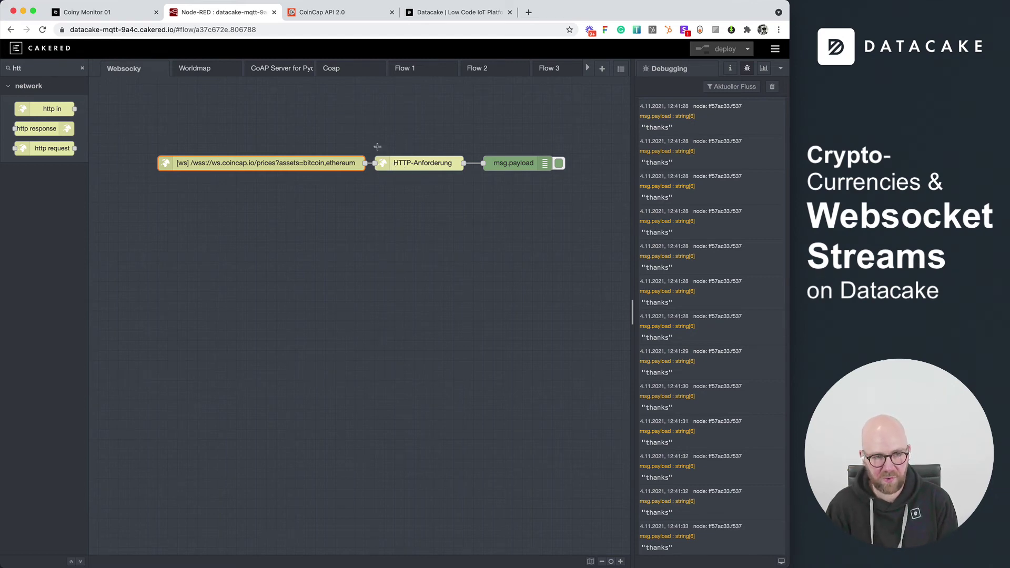
click(124, 12)
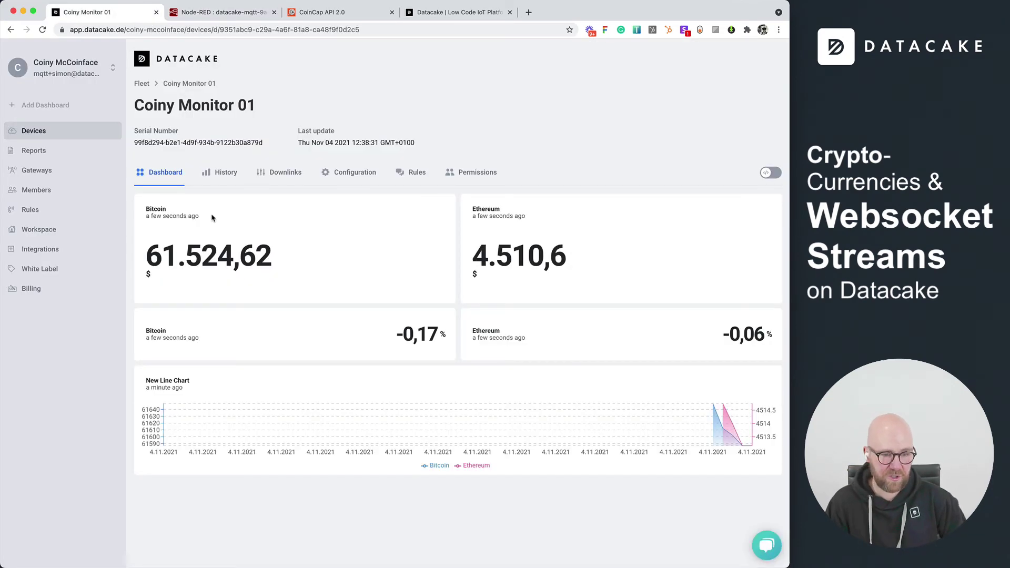
Step: Review the device configuration, including the HTTP payload decoder, the fields, and the MQTT integration's broker and topic details
click(348, 172)
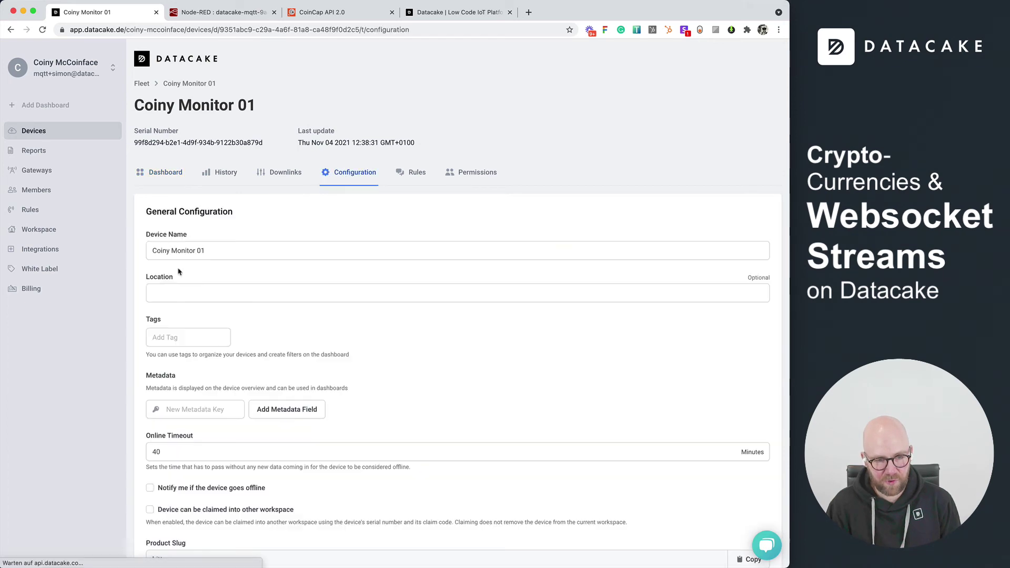
scroll(179, 284, down, 15)
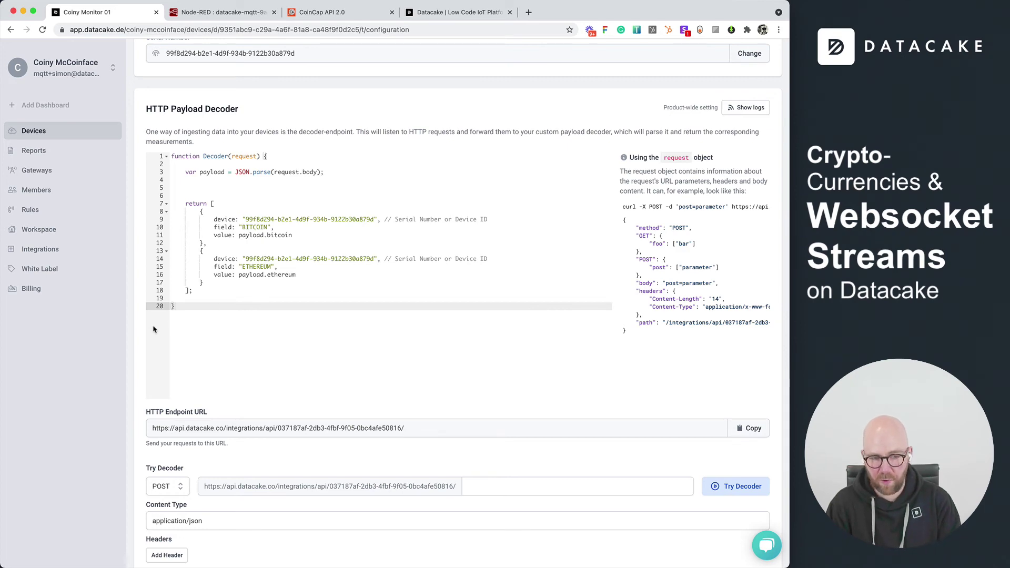
scroll(153, 330, down, 15)
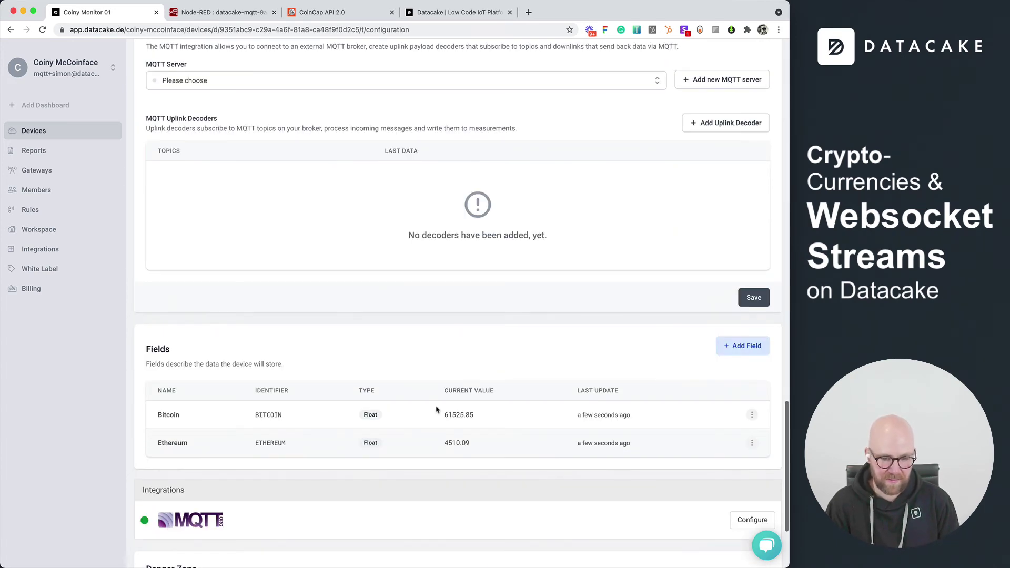
scroll(424, 426, down, 3)
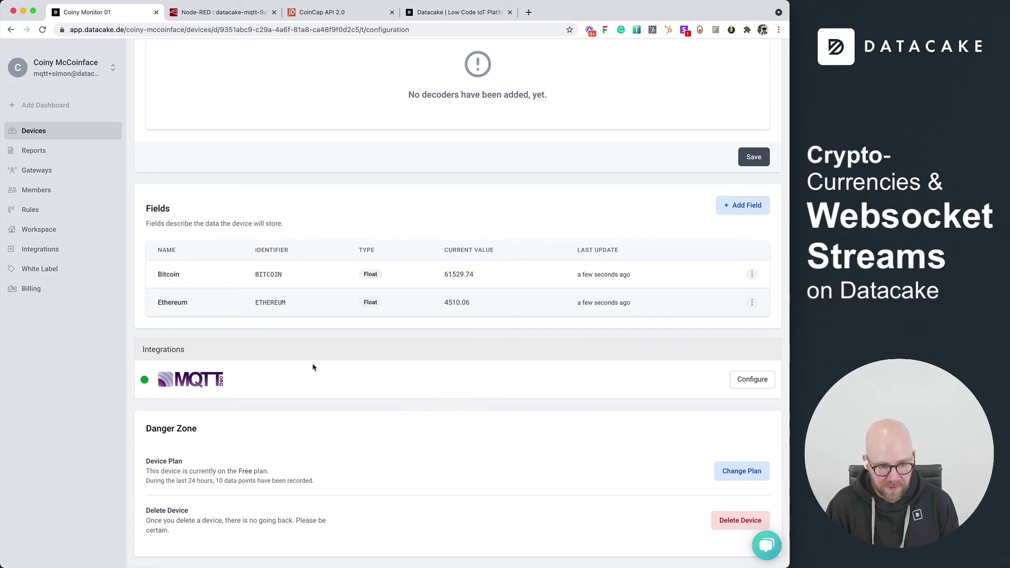
click(751, 386)
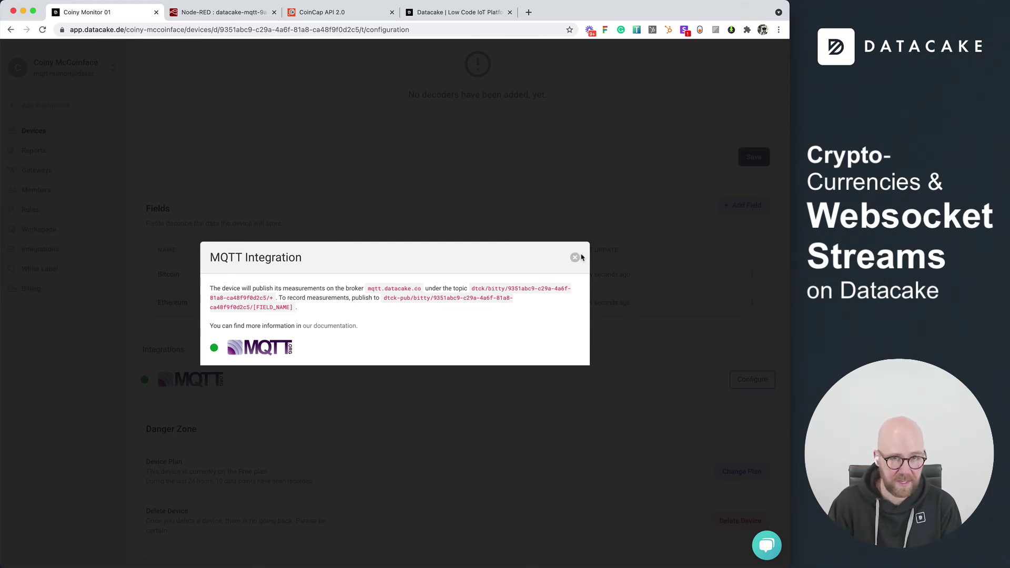
click(577, 258)
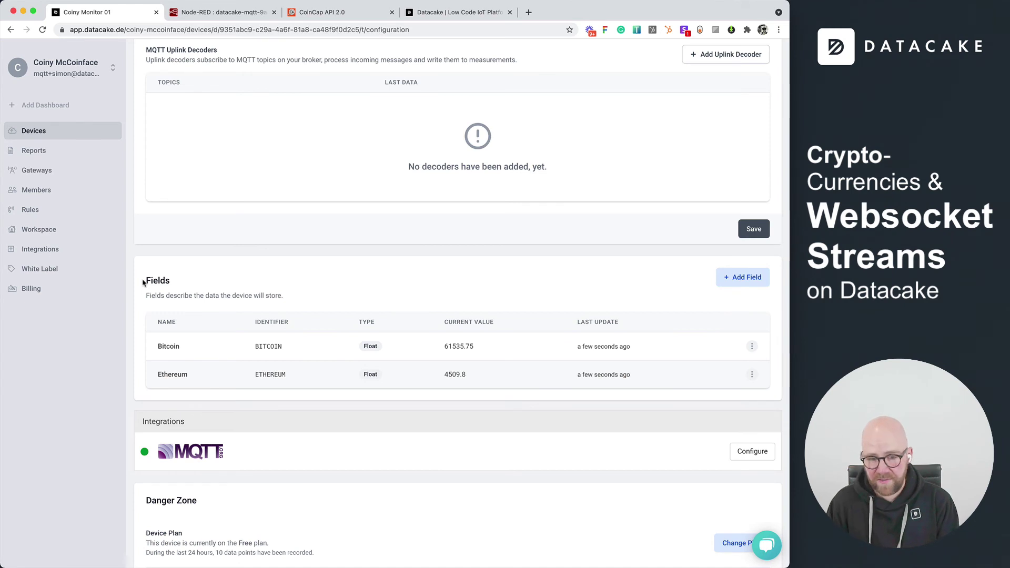
Step: Switch to MQTT Explorer and create a connection named Datacake MQTT with certificate validation off and TLS encryption on
key(super+Tab)
key(Tab)
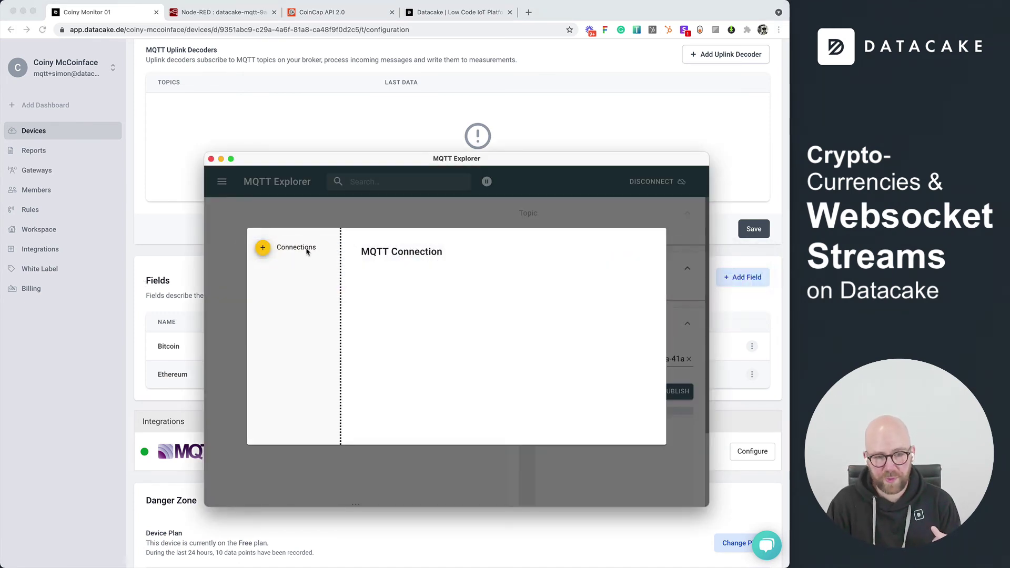
click(263, 248)
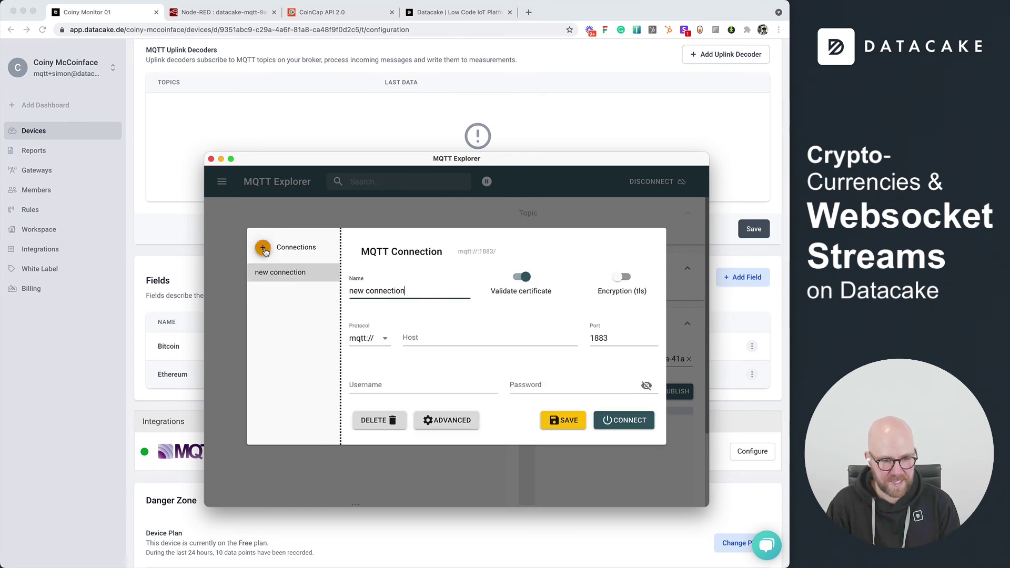
key(super+a)
text(Datacak)
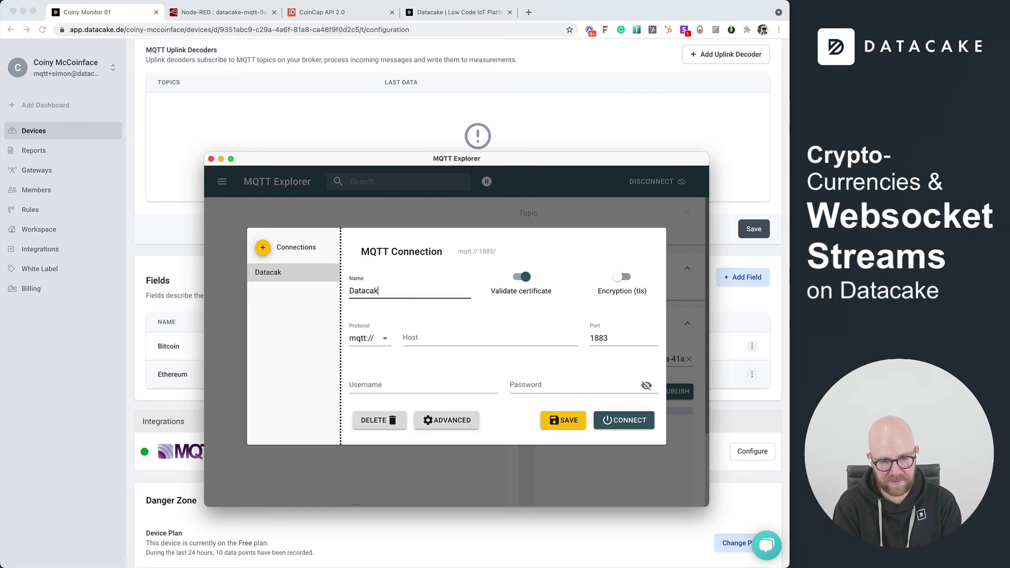
text(e MQTT)
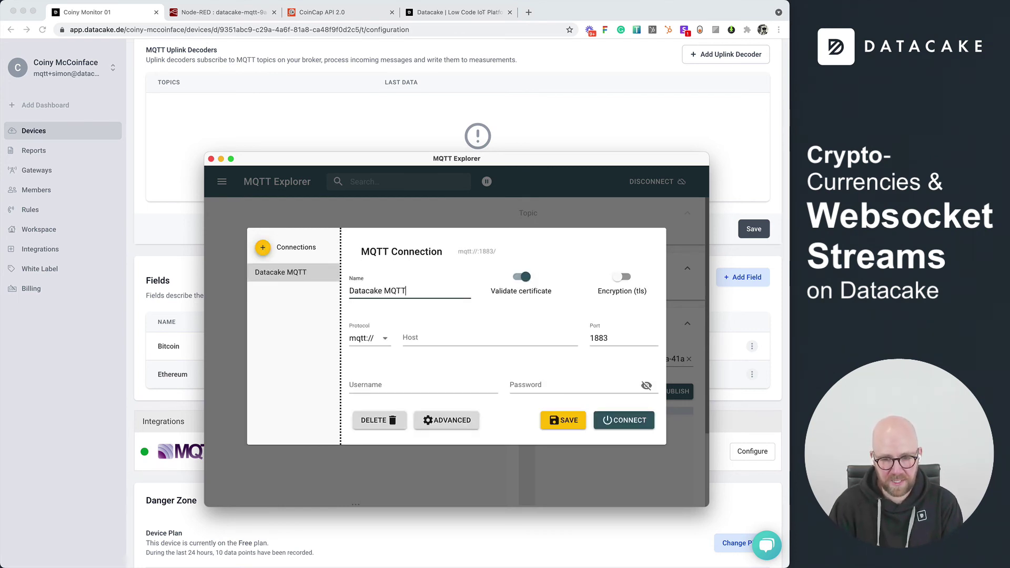
click(524, 277)
click(623, 277)
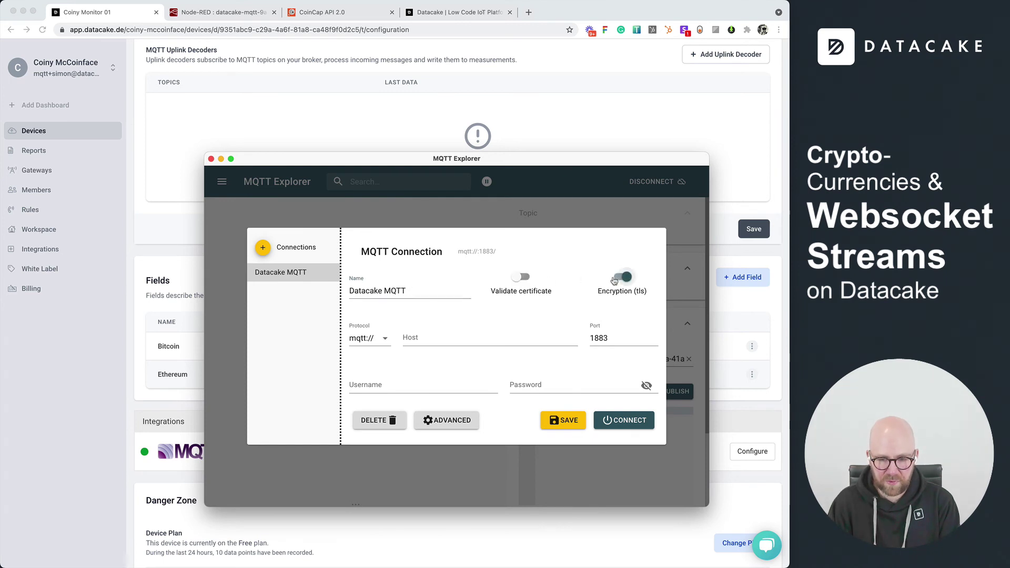
Step: Set the connection's host to mqtt.datacake.co and its port to 8883
click(493, 338)
text(mqt)
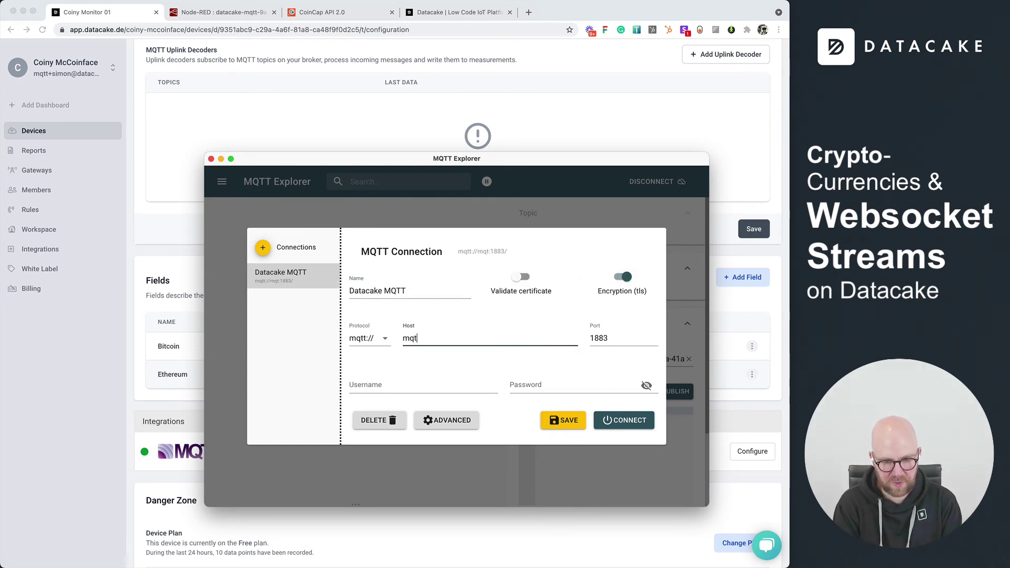
text(tt.d.datacake.co)
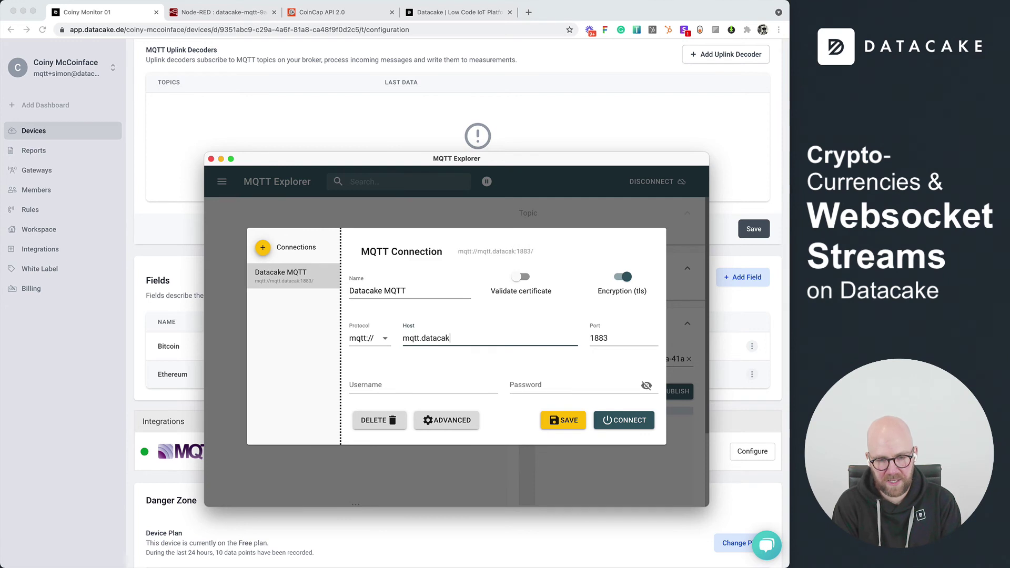
key(Tab)
text(8883)
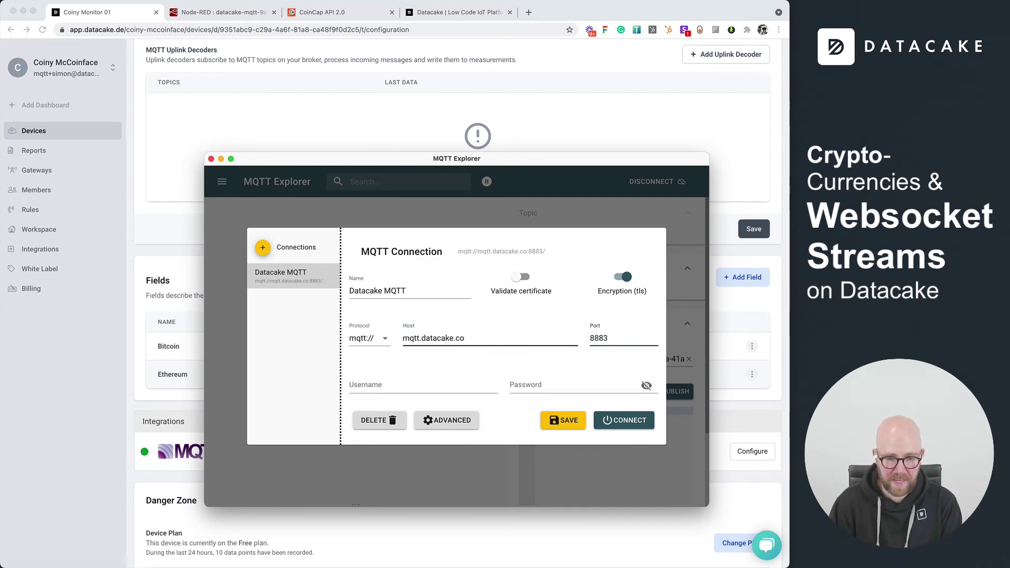
Step: Switch to Datacake and copy the device's measurement topic from the MQTT integration details
key(super+Tab)
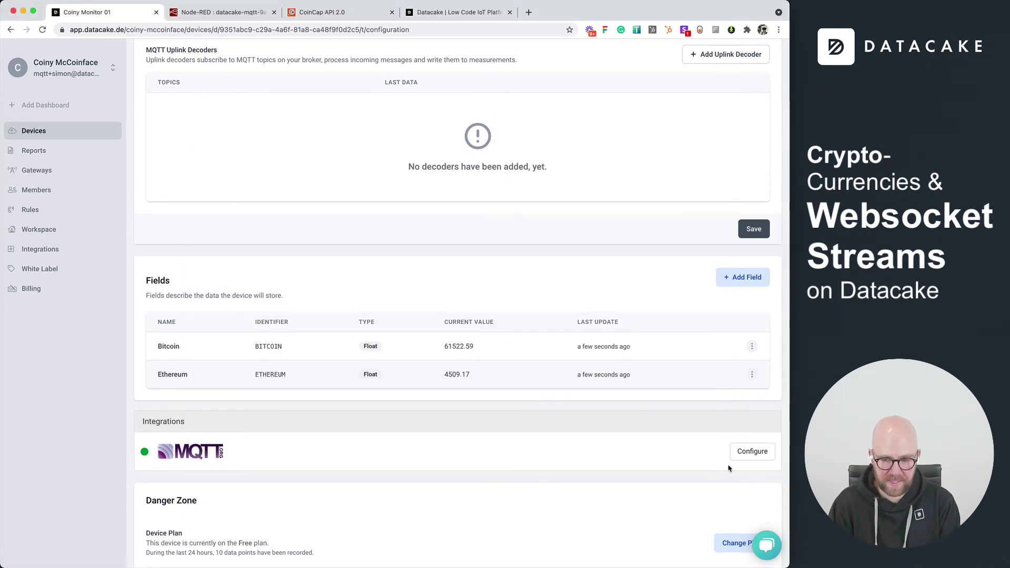
click(748, 452)
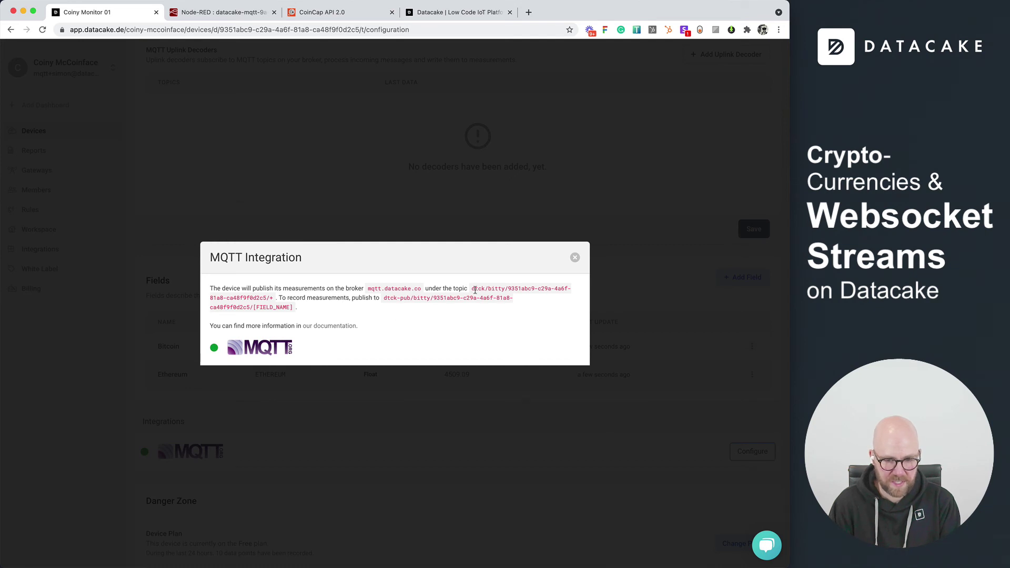
drag(473, 290, 271, 298)
key(super+c)
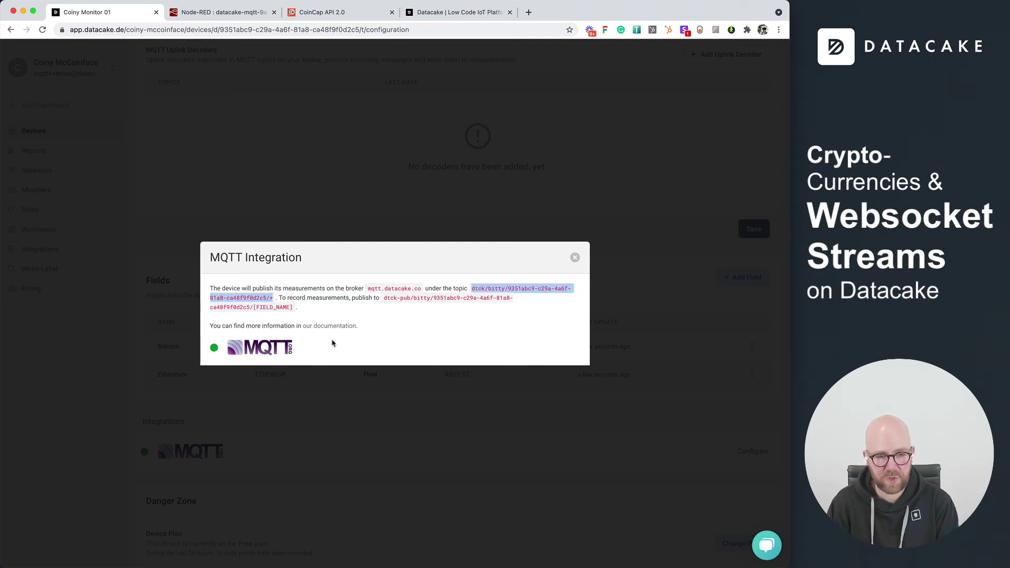
Step: Switch to MQTT Explorer and add the subscription dtck/bitty/9351abc9-c29a-4a6f-81a8-ca48f9f0d2c5/+ to the Datacake MQTT connection
key(super+Tab)
click(445, 419)
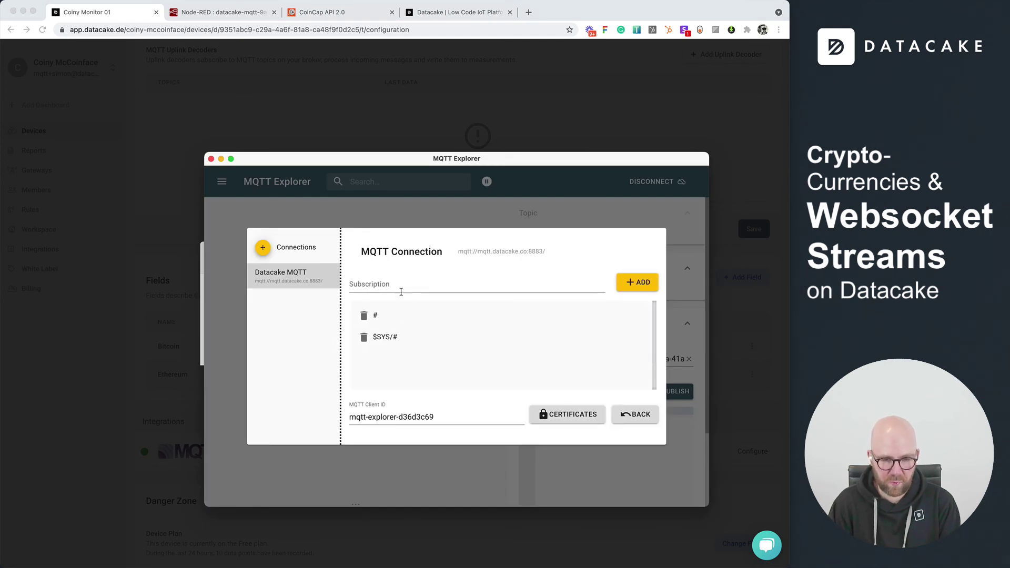
click(401, 292)
key(super+v)
text(+)
click(637, 282)
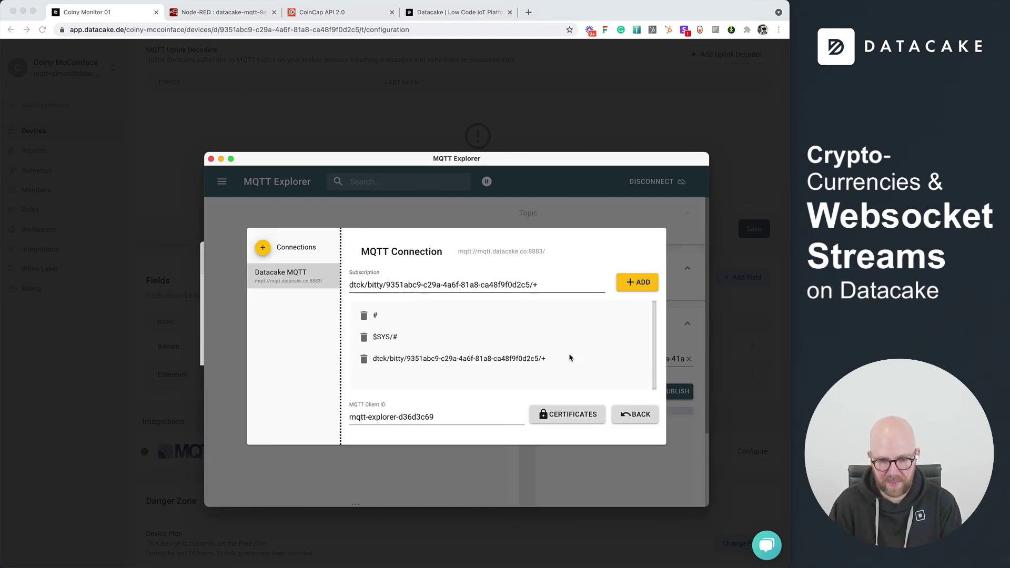
click(635, 414)
Step: Switch to Datacake, close the MQTT integration details, and open the API users of the workspace members
click(479, 387)
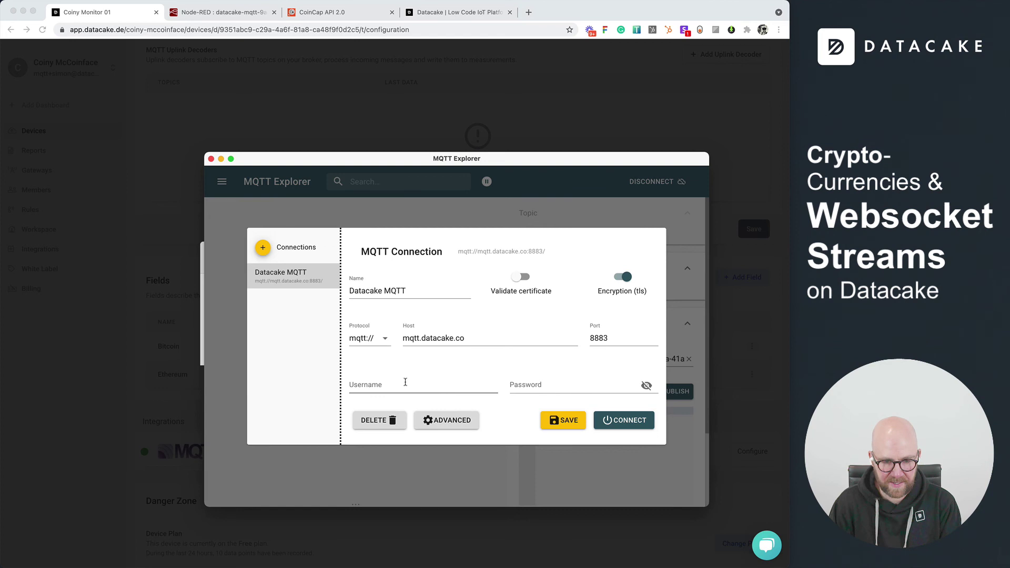
click(529, 383)
key(super+Tab)
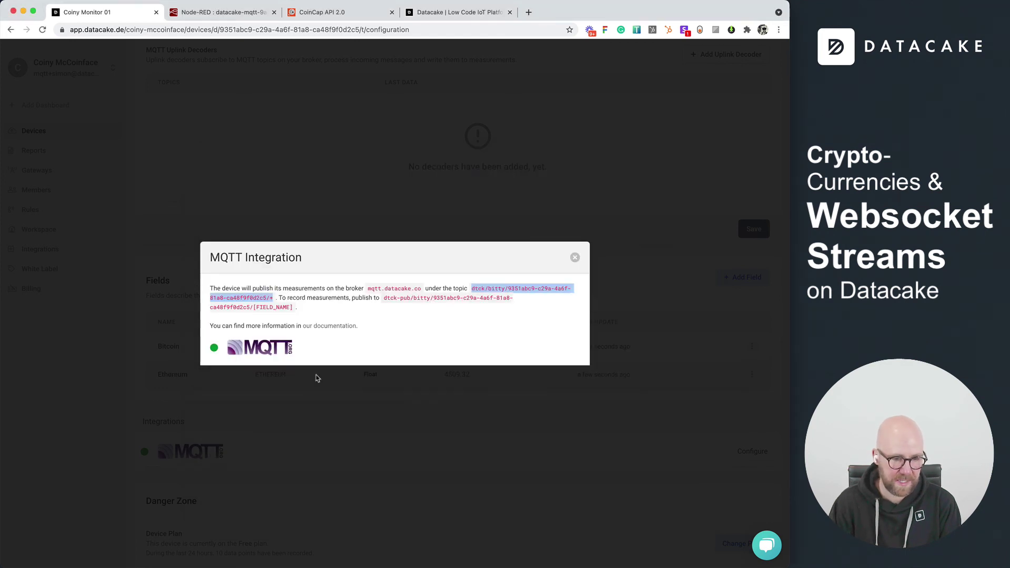
click(575, 258)
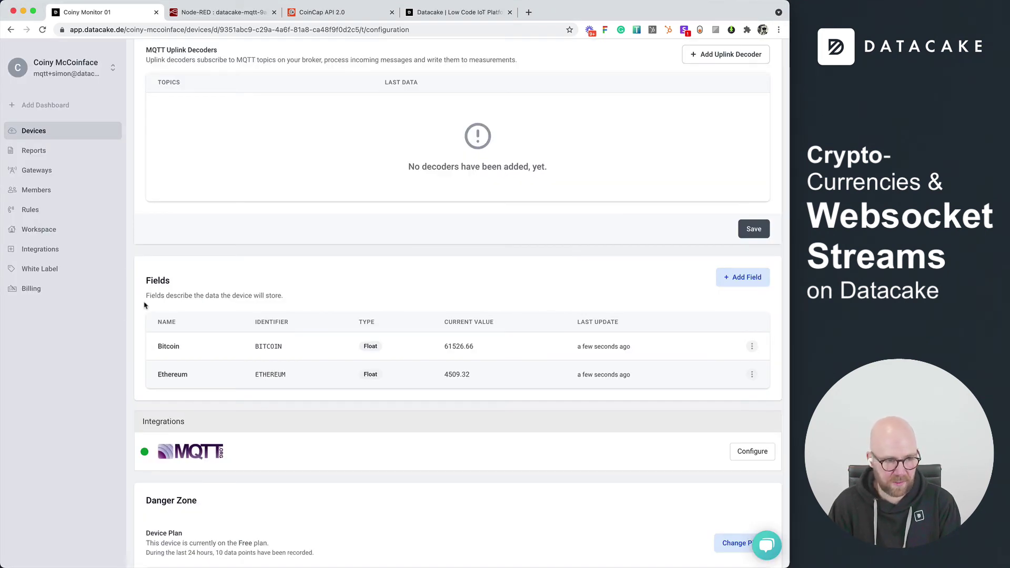
click(55, 192)
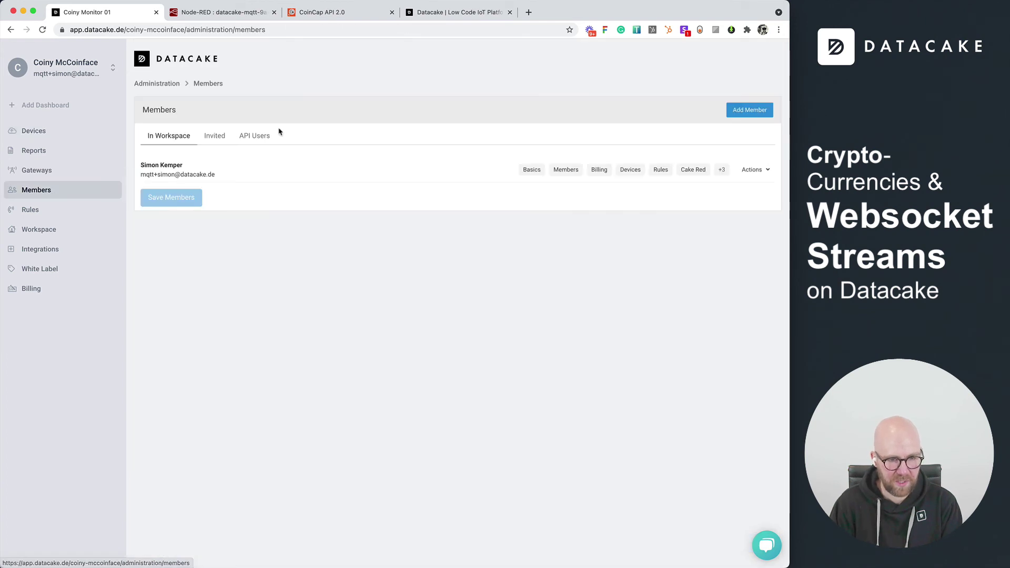
click(257, 136)
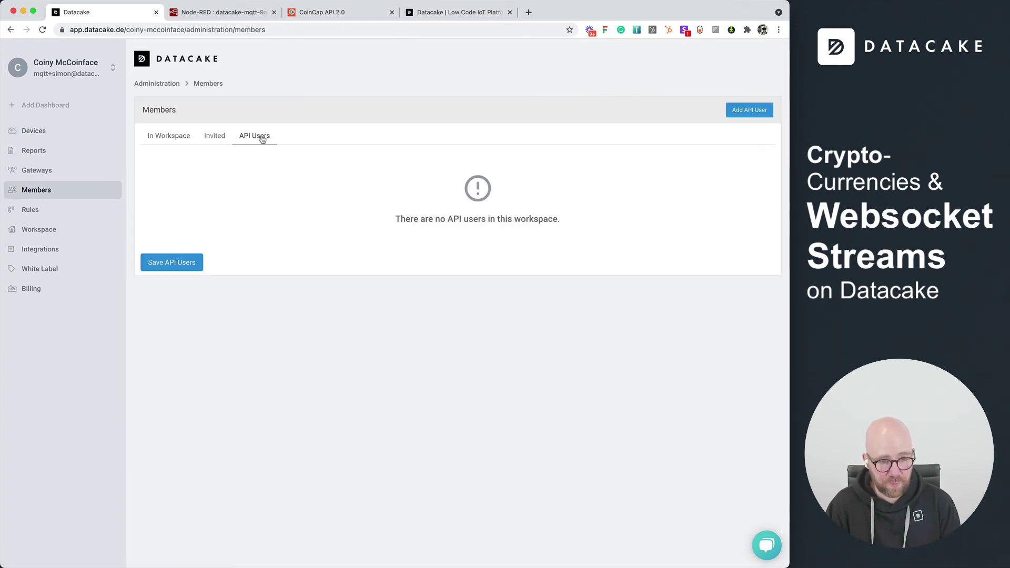
Step: Add an API user named MQTT Token with permission for all devices in the workspace, and save it
click(748, 112)
click(254, 172)
text(MQT)
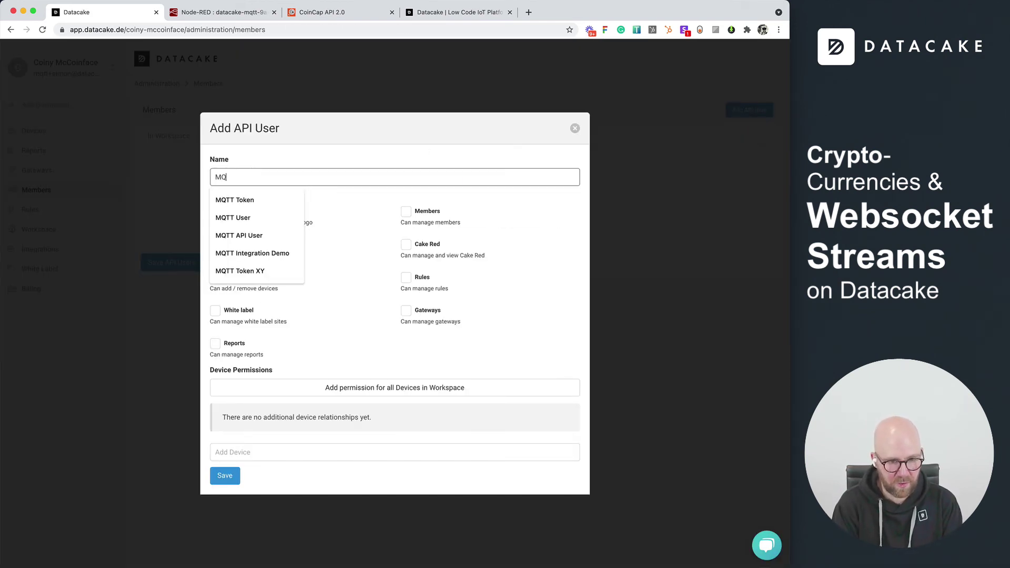
key(Down)
key(Return)
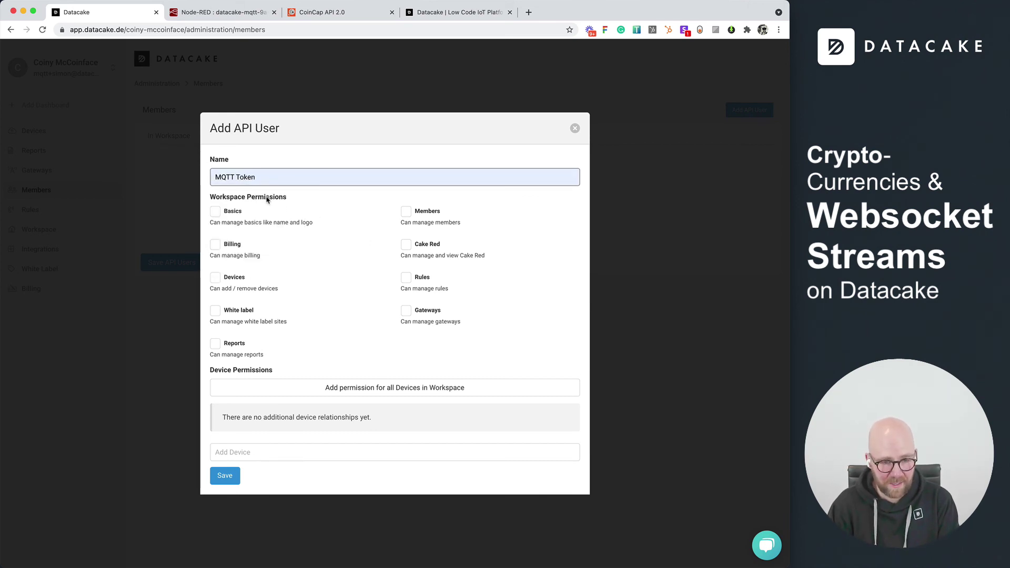
click(292, 392)
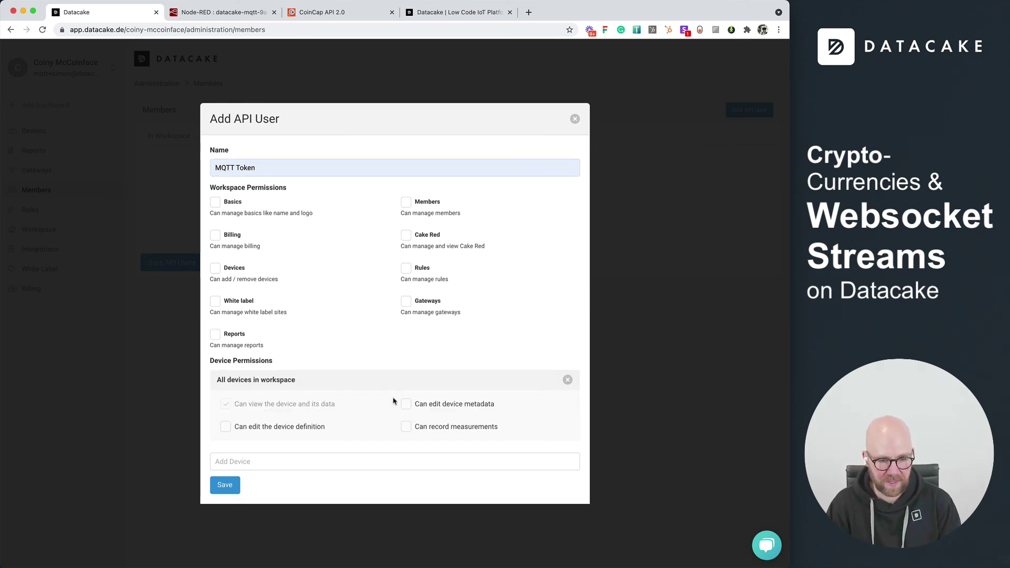
click(222, 490)
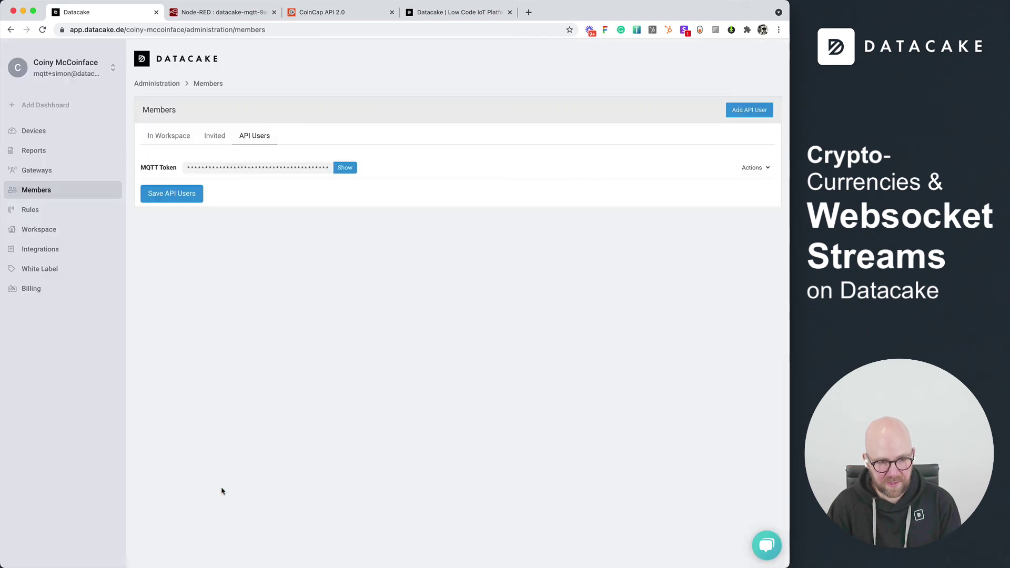
Step: Copy the API user's token and paste it as both username and password of the connection in MQTT Explorer
double_click(256, 170)
key(super+c)
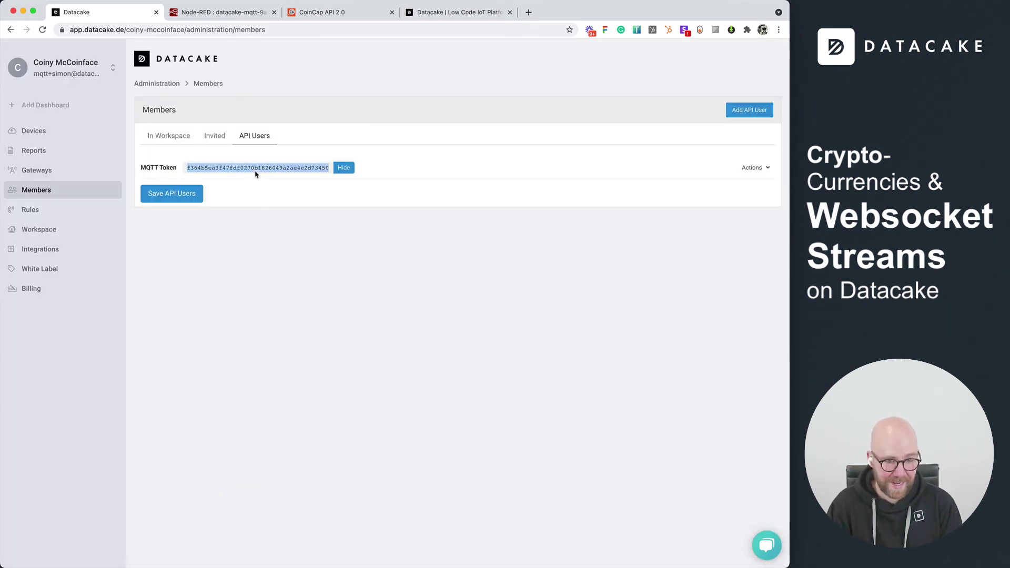
key(super+Tab)
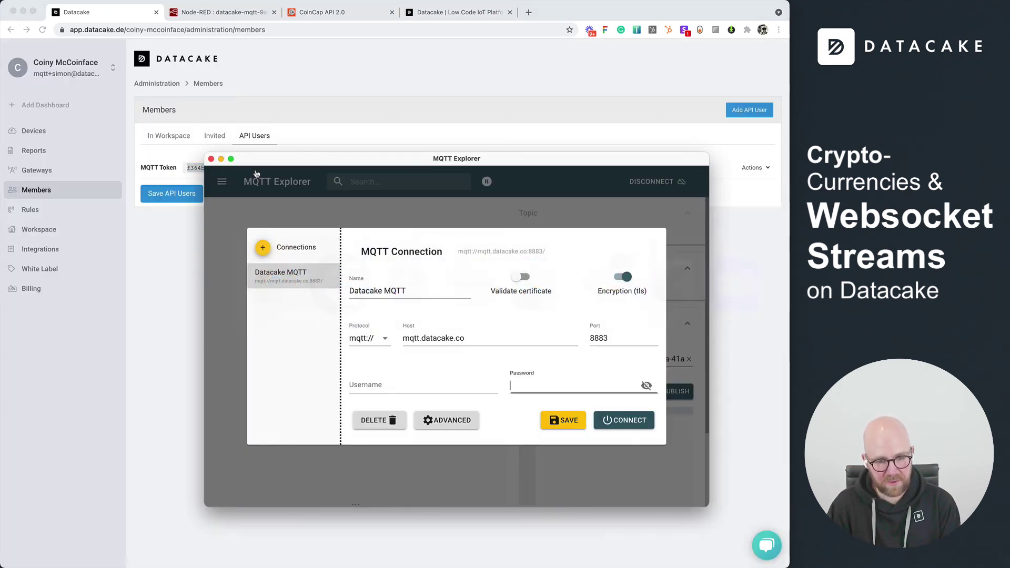
click(392, 387)
key(super+v)
click(542, 386)
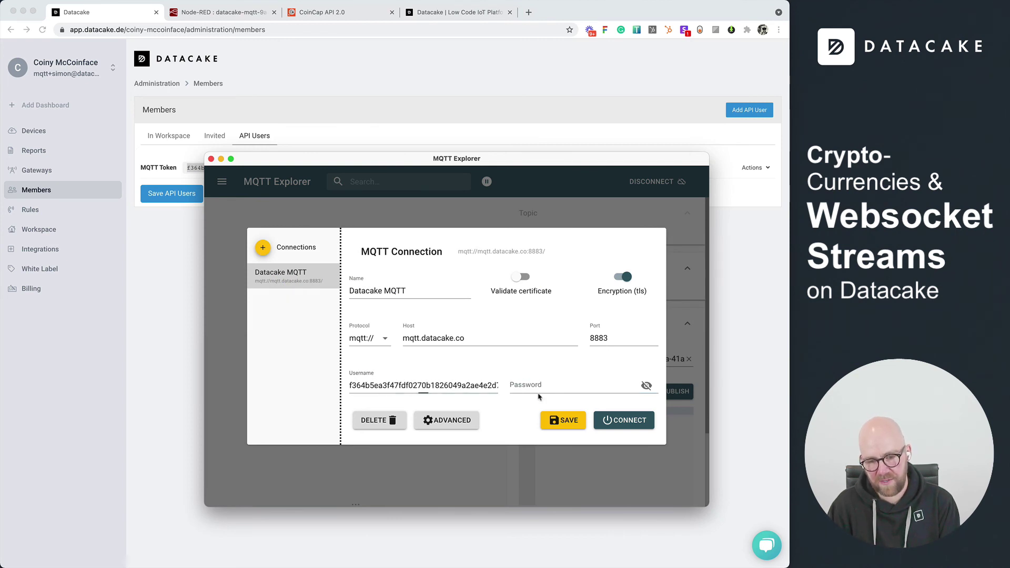
key(super+v)
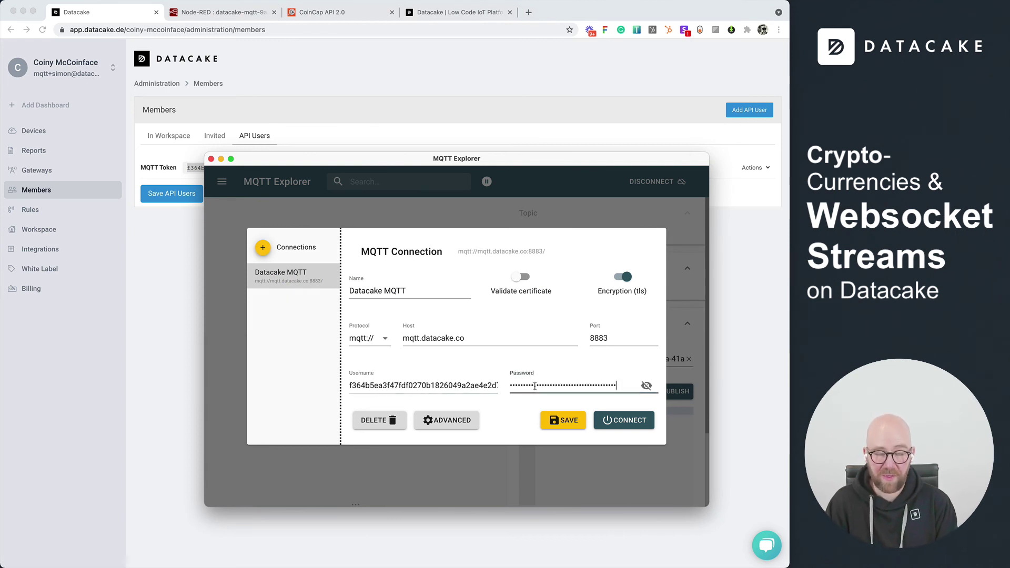
Step: Save the Datacake MQTT connection, connect to the broker, and expand the topic tree down to the device's values
click(566, 420)
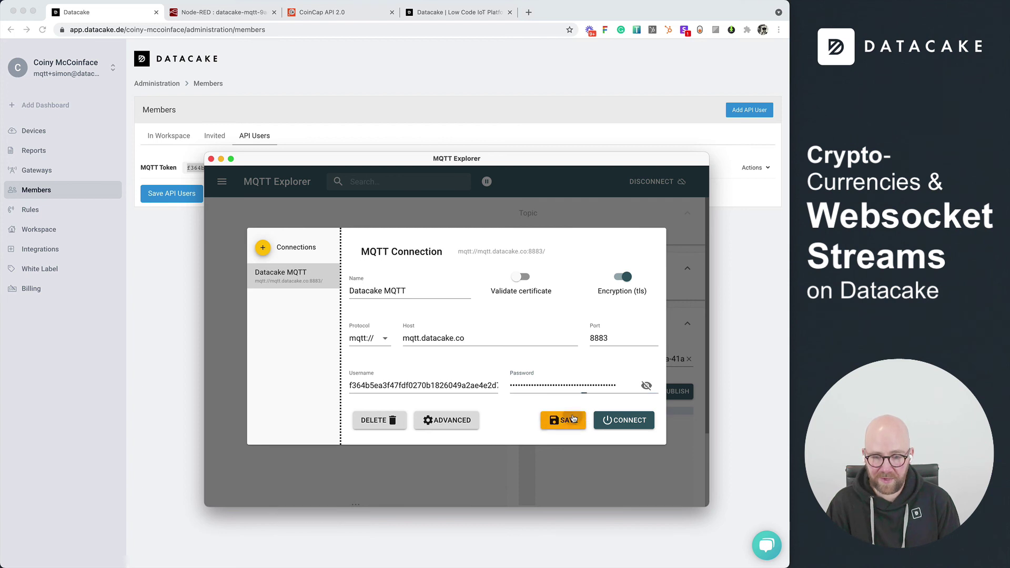
click(628, 427)
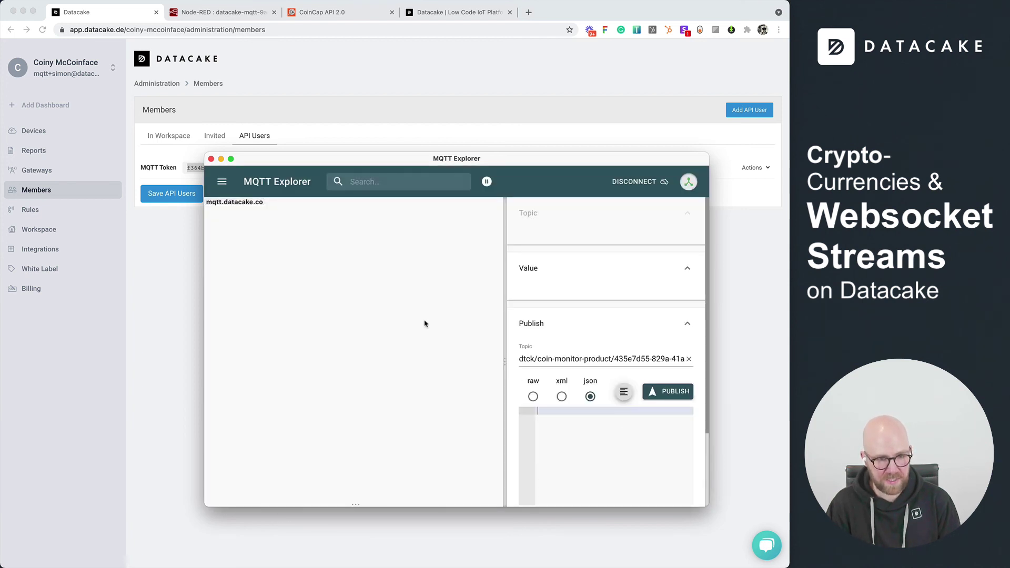
click(234, 212)
click(231, 219)
click(295, 227)
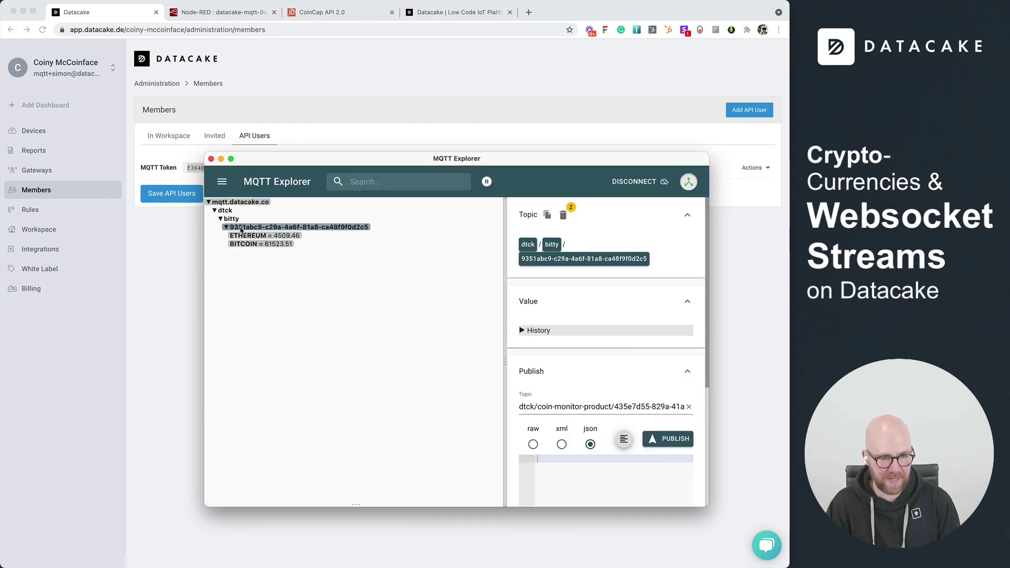
Step: Open the Coiny Monitor 01 dashboard in Datacake and place the MQTT Explorer window beside its Bitcoin tile to compare live values
click(134, 286)
click(33, 130)
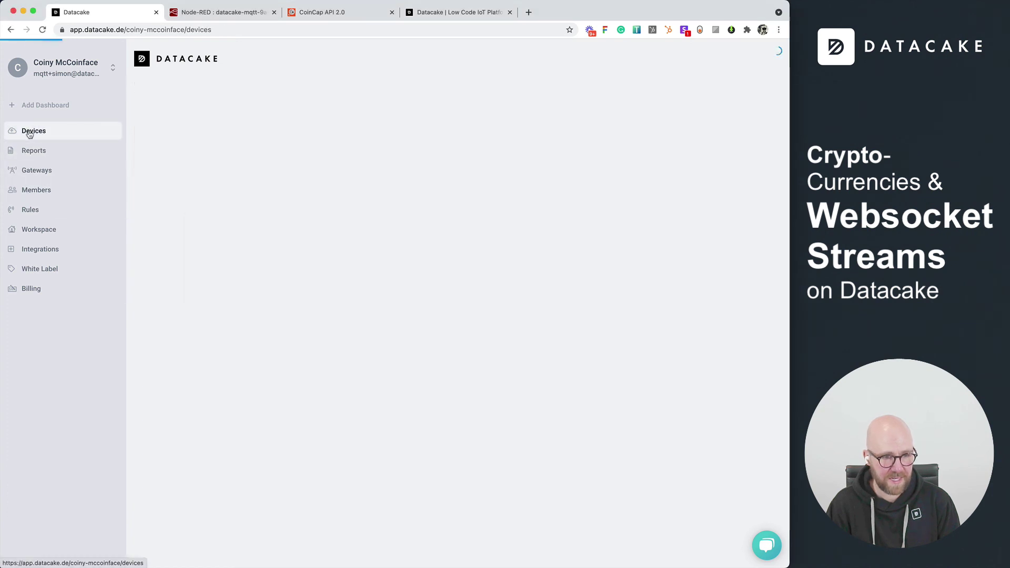
click(196, 161)
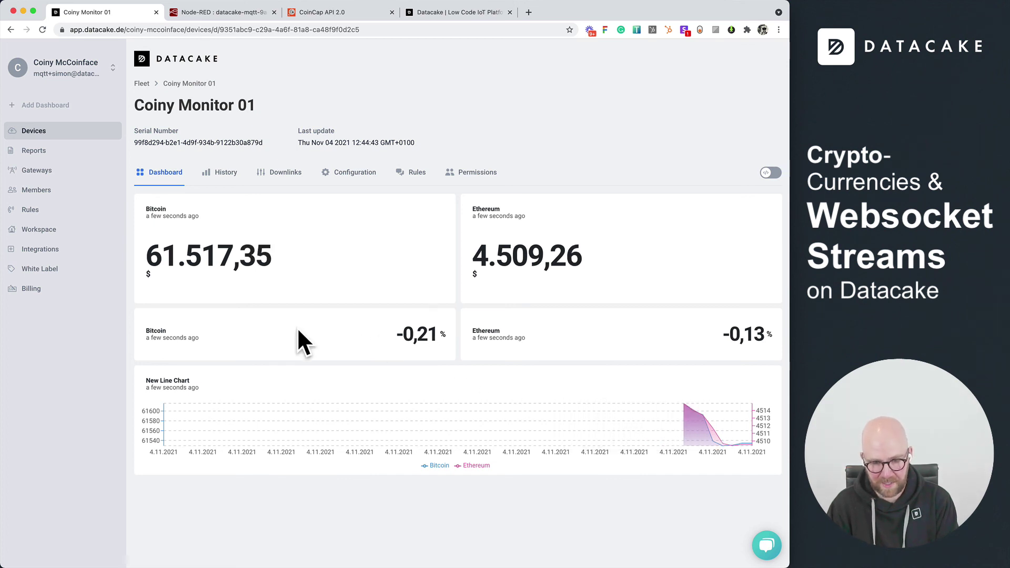
key(super+Tab)
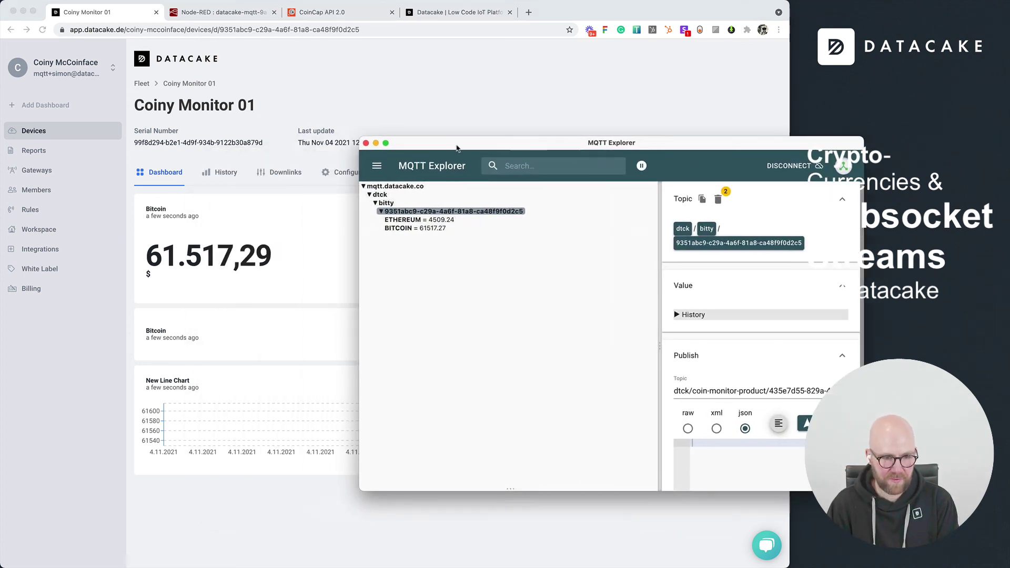
drag(316, 158, 471, 143)
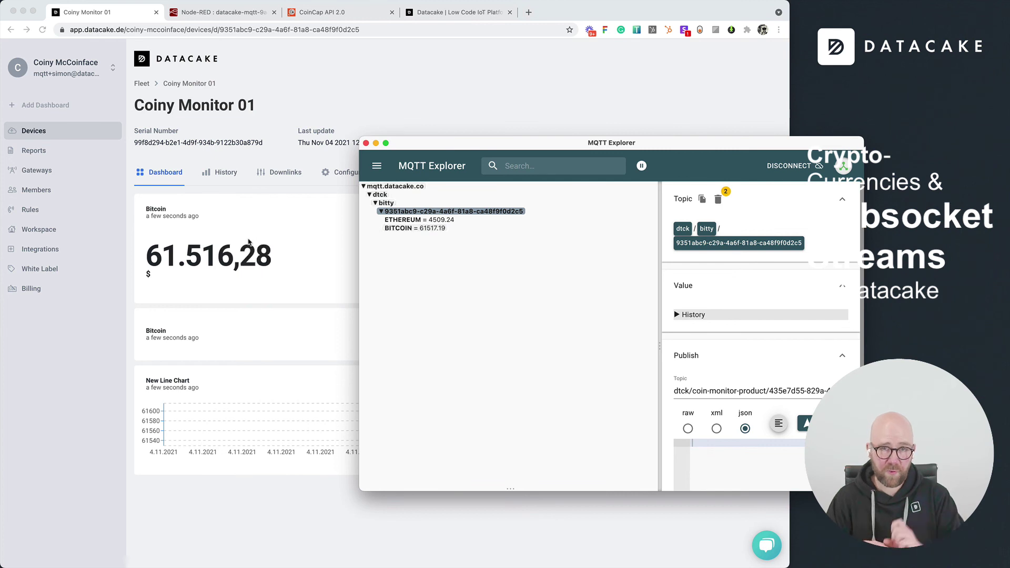
Step: Check the websocket flow in Node-RED, and bring MQTT Explorer back over the Datacake dashboard to watch the live topics
click(222, 13)
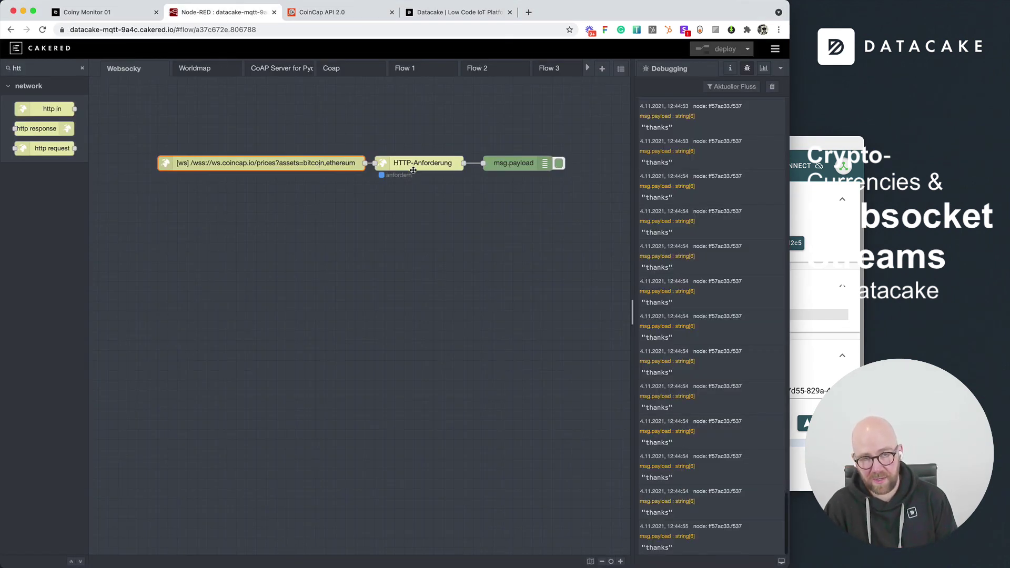
click(126, 19)
click(815, 156)
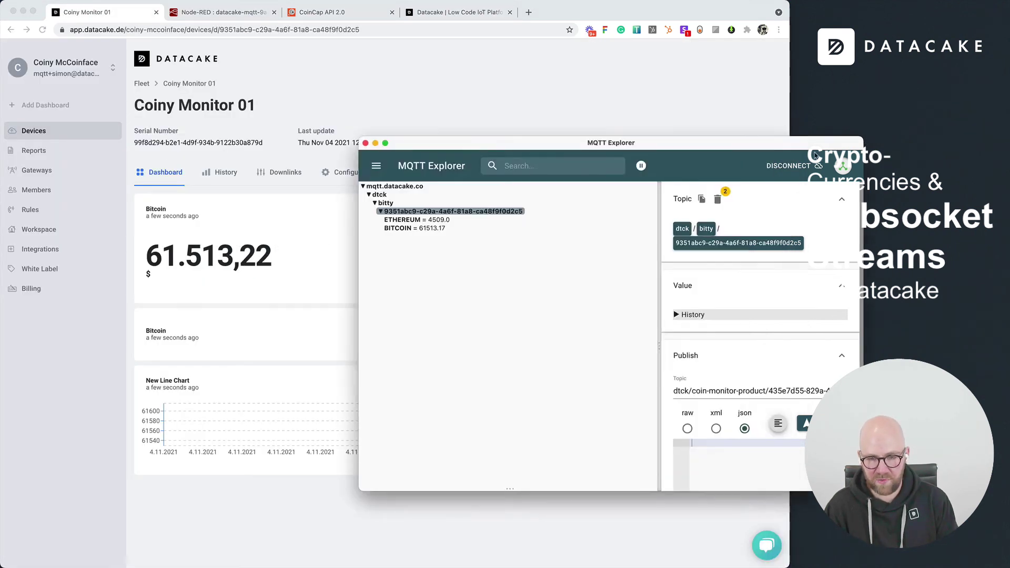
drag(815, 156, 697, 157)
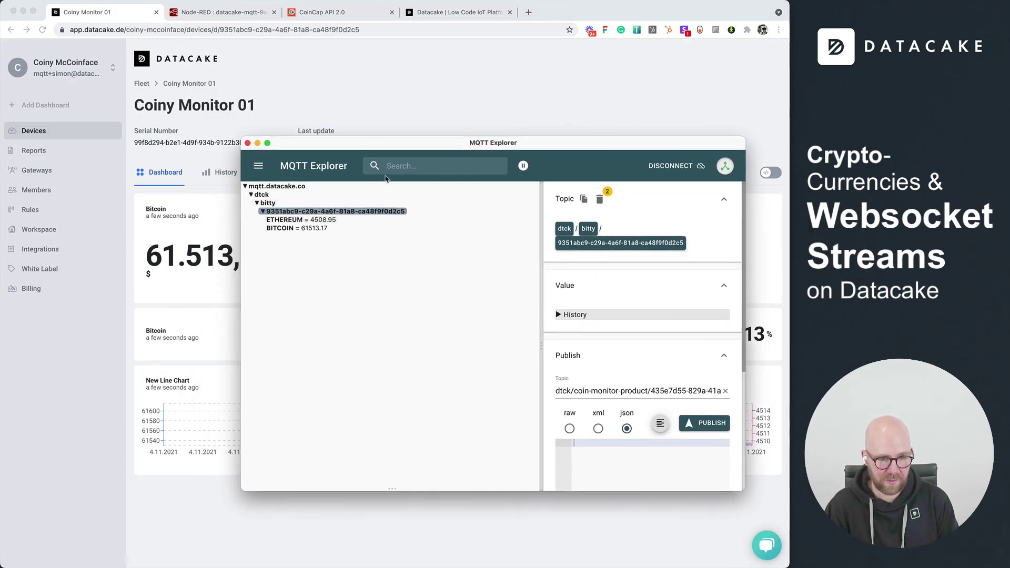
drag(382, 153, 405, 100)
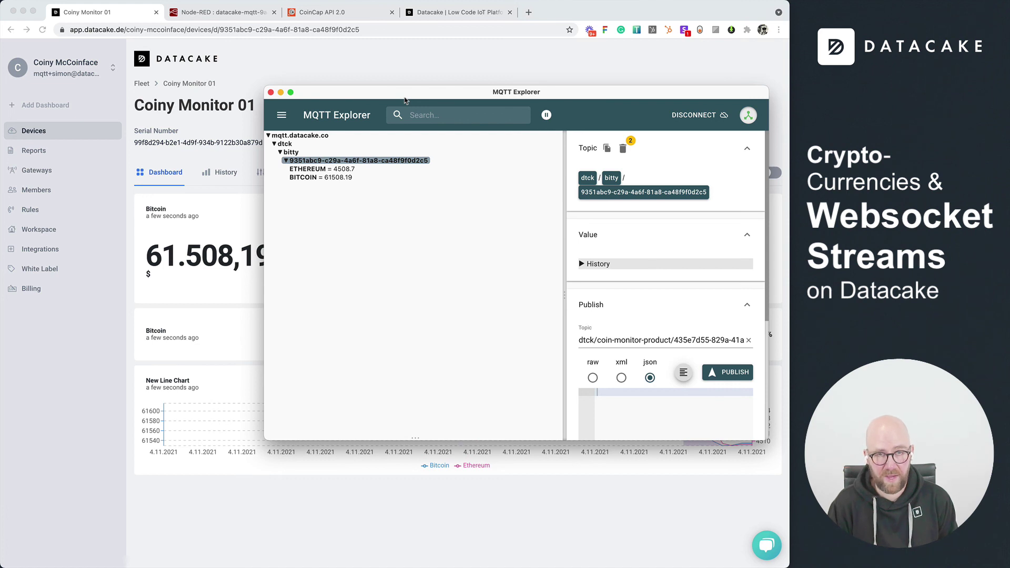
Step: Review the full Datacake dashboard and the Node-RED flow feeding it, and return to the dashboard
click(412, 71)
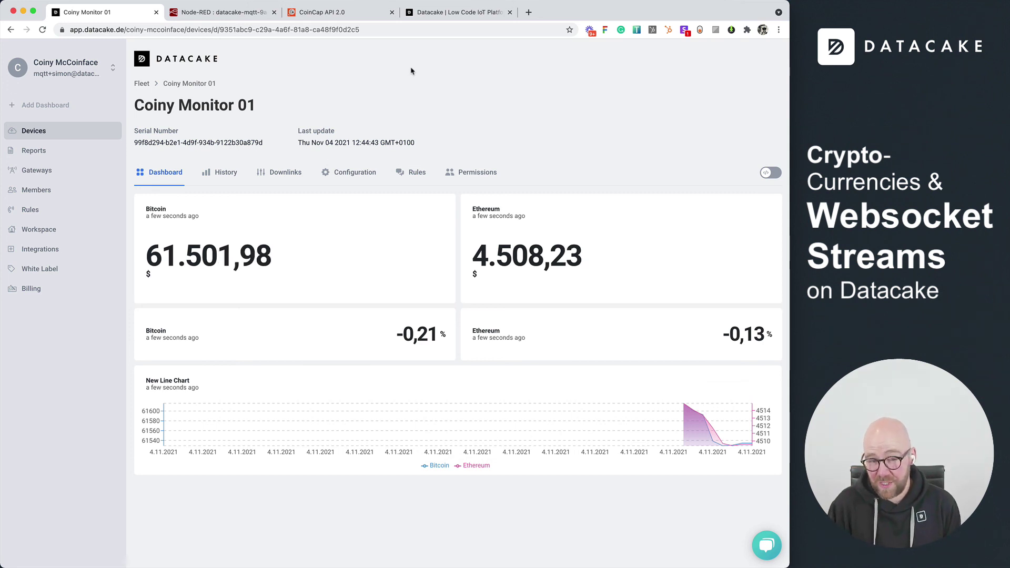
click(258, 17)
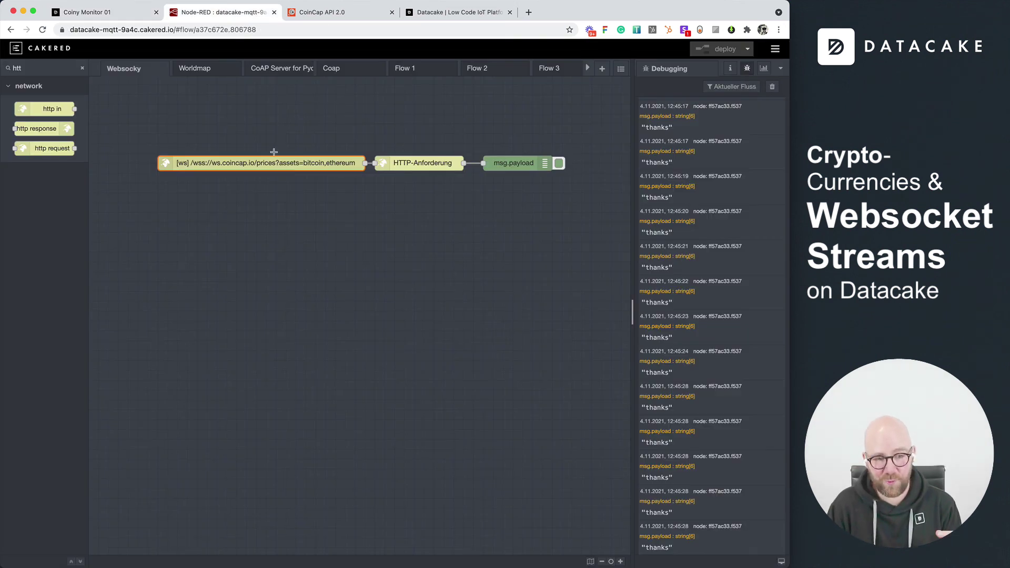
click(136, 14)
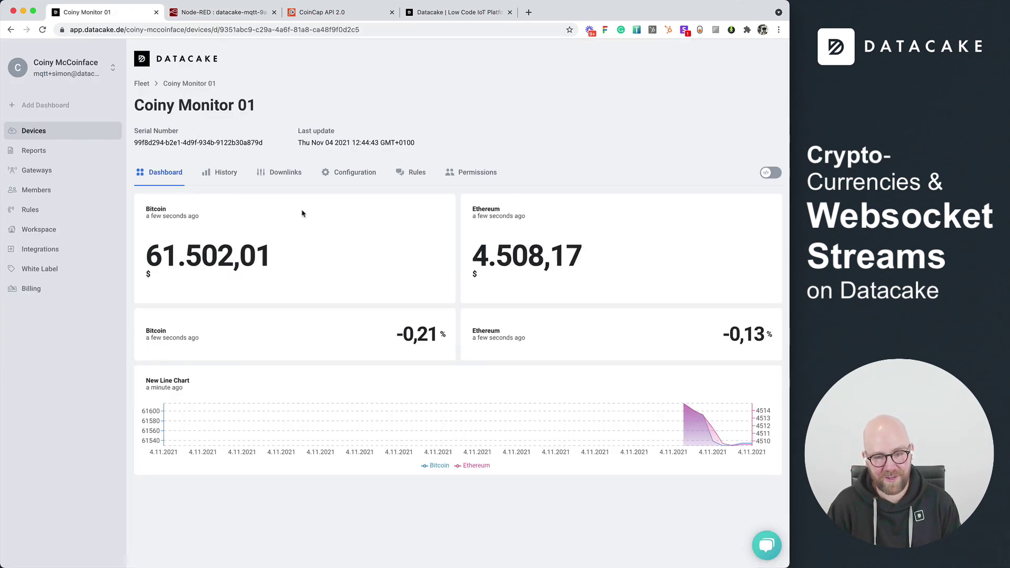